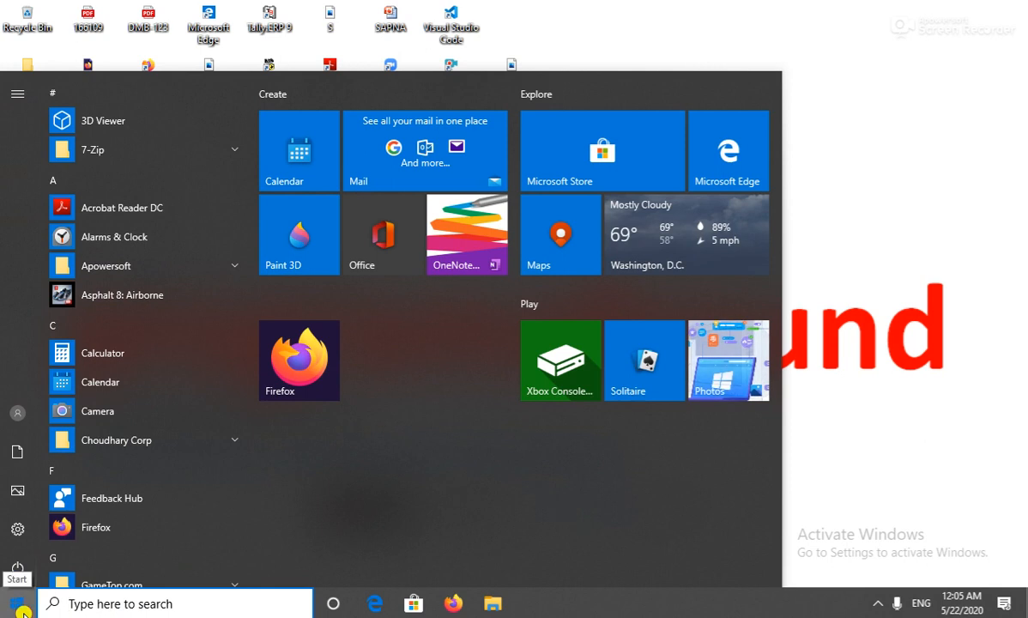
Launch Microsoft Office Word 2007 from the Start menu's Microsoft Office program group.
{"action": "left_click", "coordinate": [17, 604]}
{"action": "left_click", "coordinate": [17, 604]}
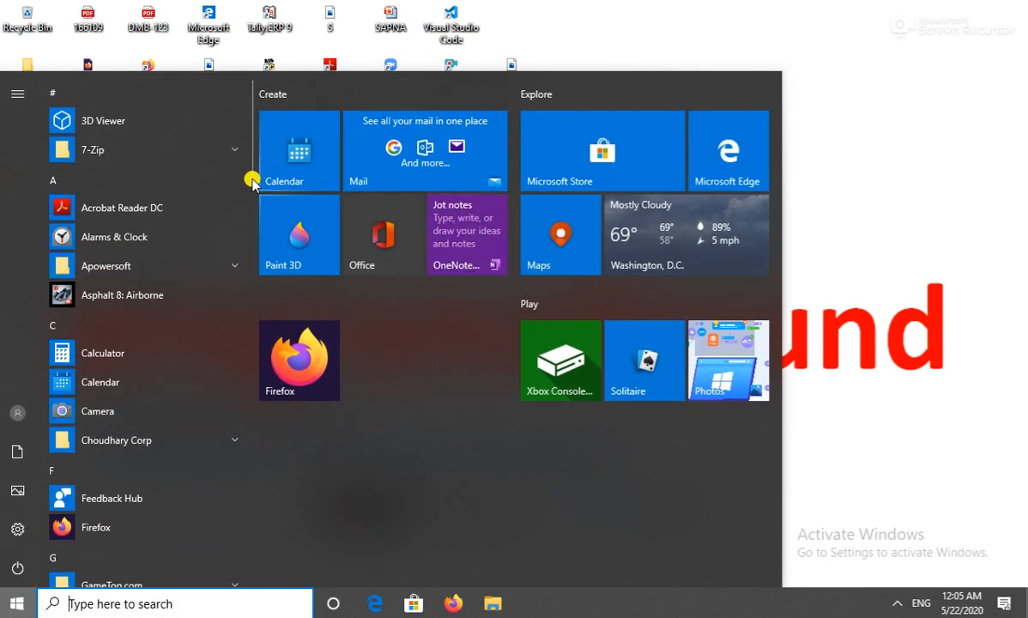
{"action": "left_click_drag", "start_coordinate": [248, 180], "coordinate": [255, 297]}
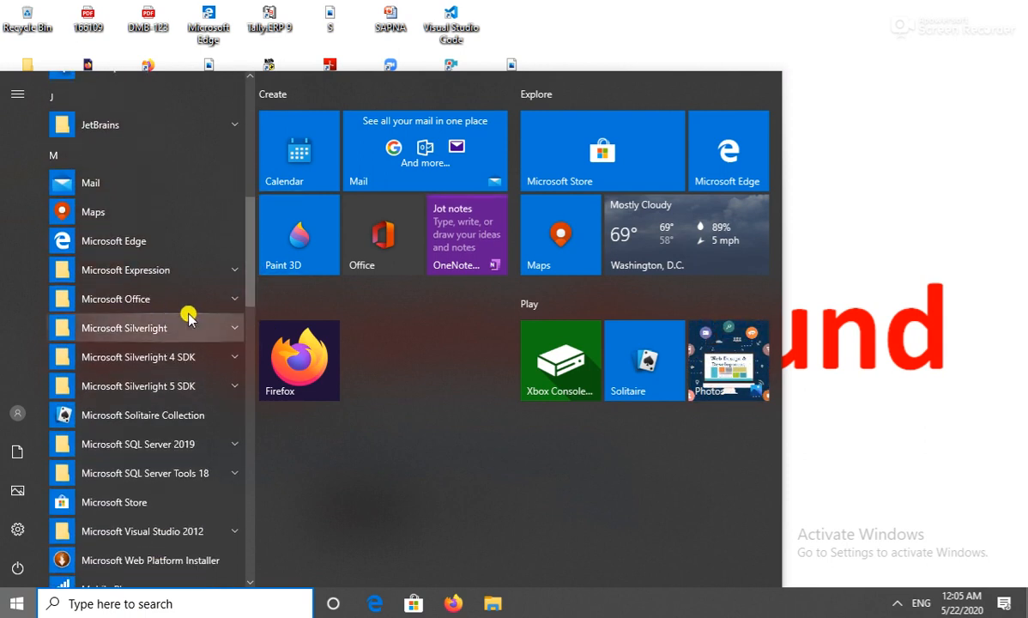
{"action": "left_click", "coordinate": [235, 300]}
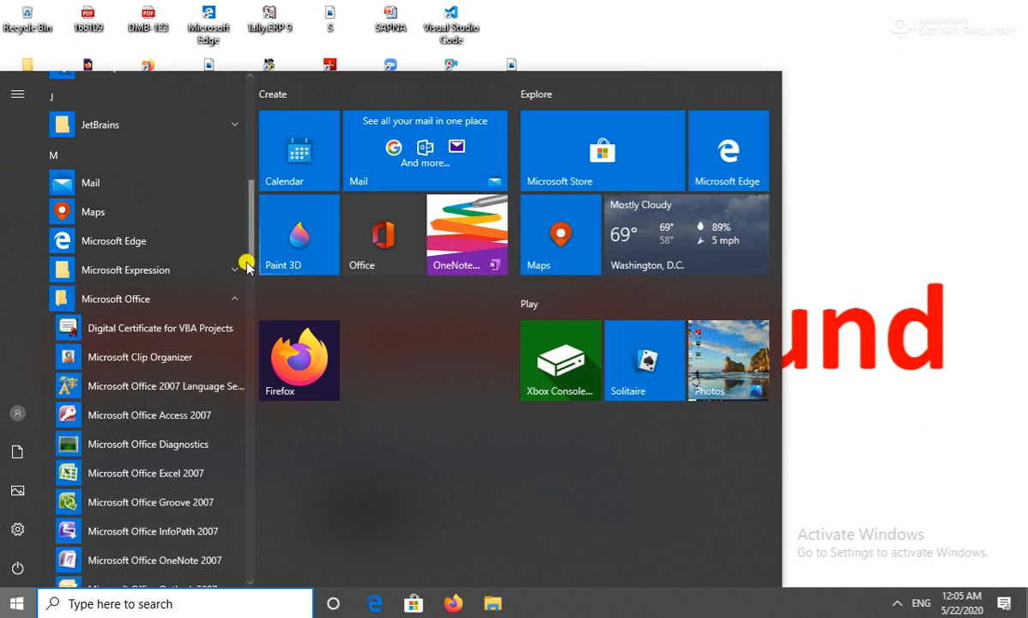
{"action": "left_click_drag", "start_coordinate": [249, 256], "coordinate": [253, 295]}
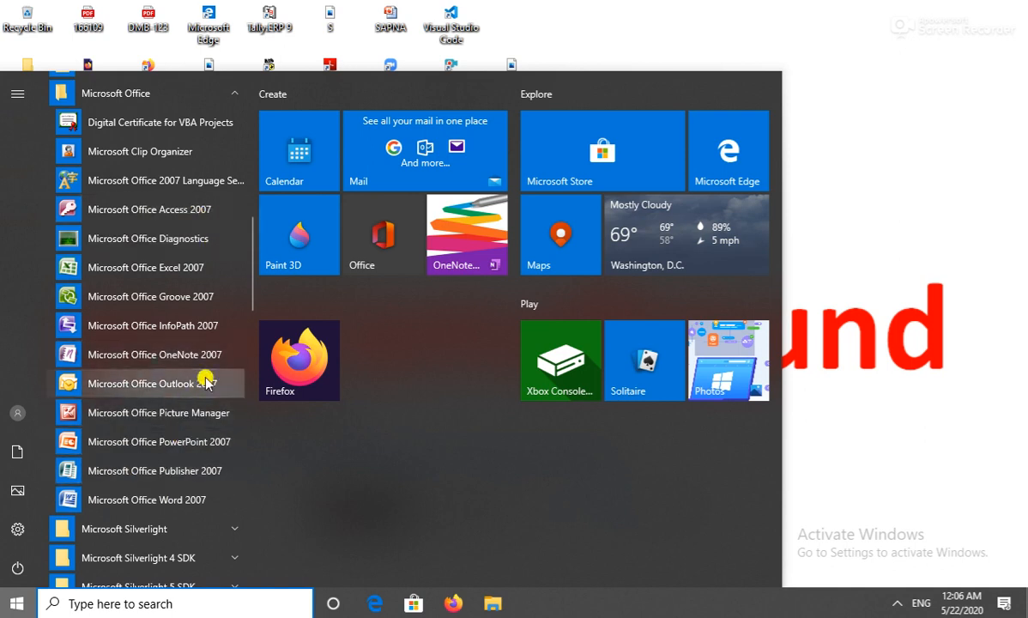
{"action": "left_click", "coordinate": [151, 502]}
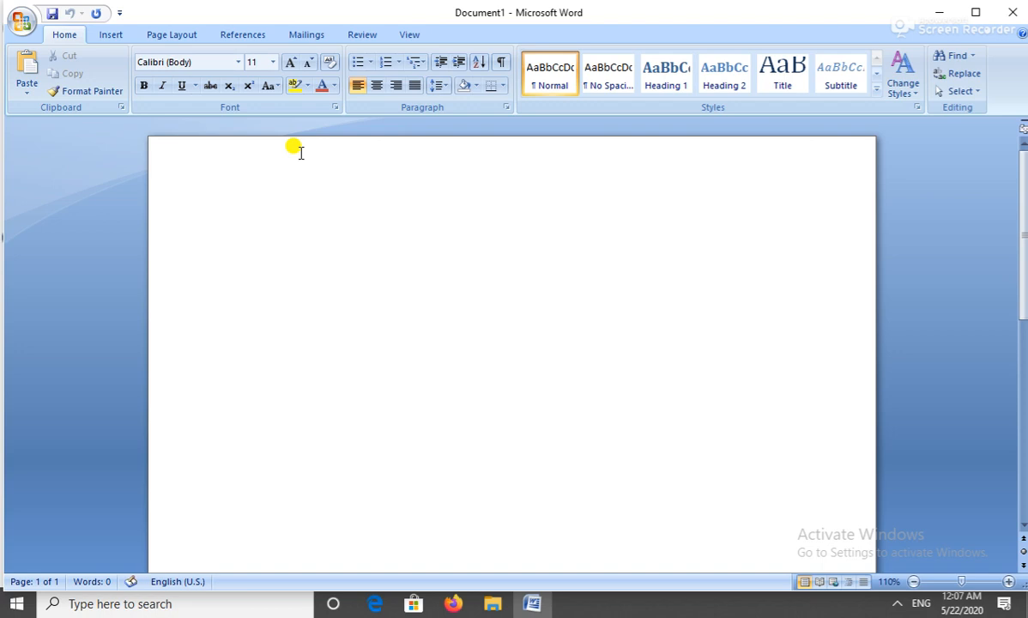
Start saving the blank document to reach the Save As dialog in Documents.
{"action": "left_click", "coordinate": [32, 18]}
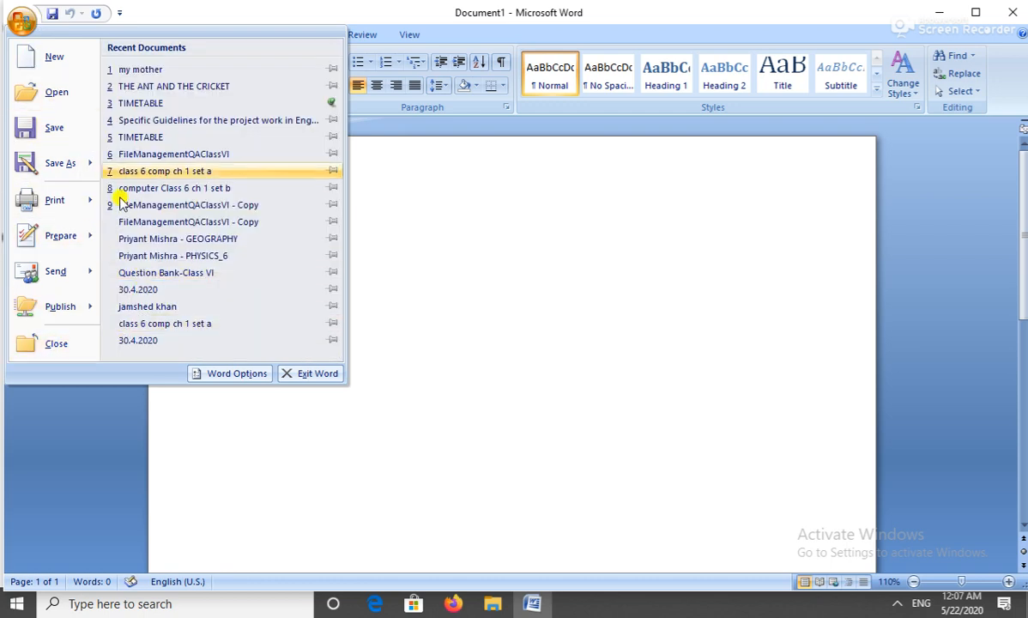
{"action": "left_click", "coordinate": [52, 134]}
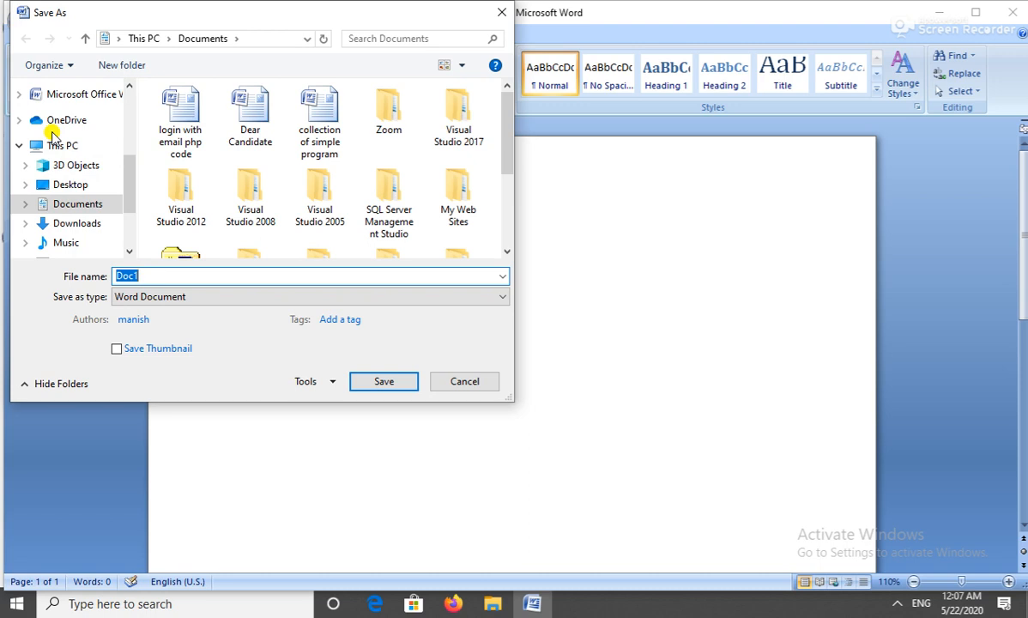
{"action": "left_click", "coordinate": [144, 274]}
Save the blank document in Documents as 'ss' with the Word Document file type.
{"action": "type", "text": "ss"}
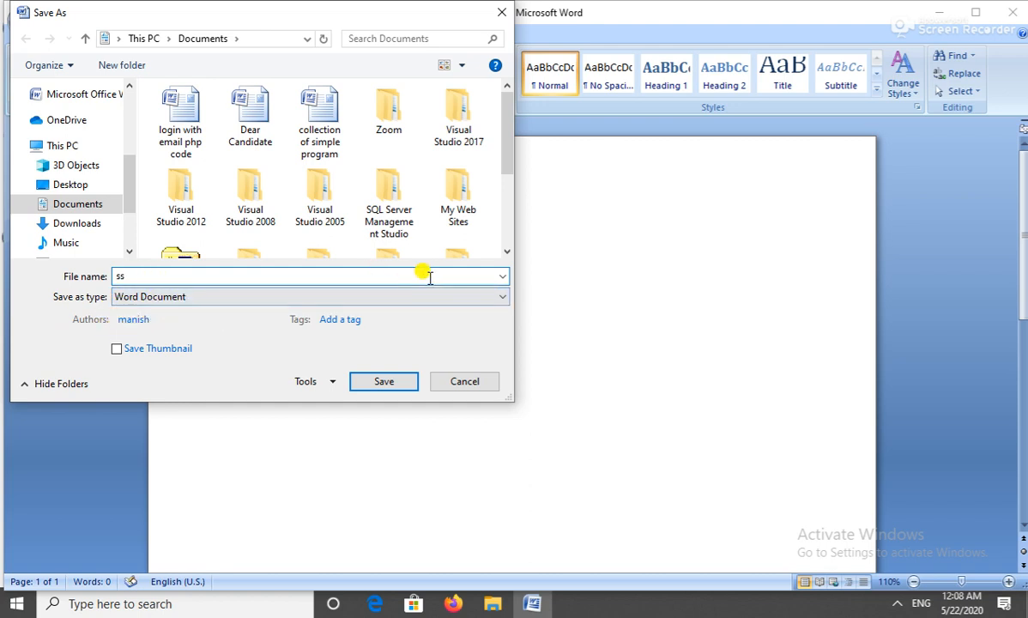
{"action": "left_click", "coordinate": [505, 298]}
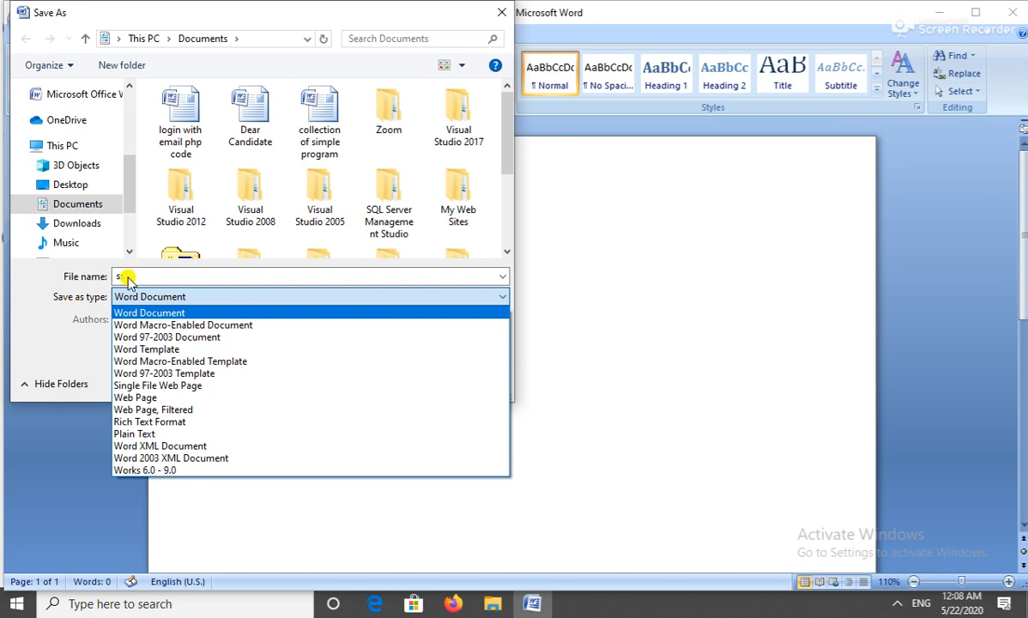
{"action": "left_click", "coordinate": [40, 302]}
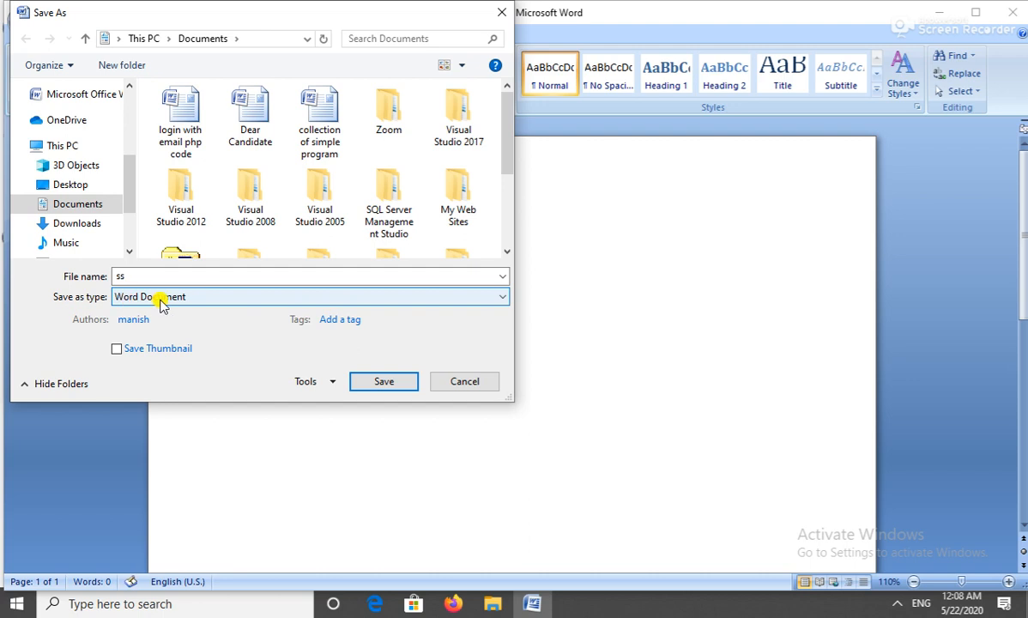
{"action": "double_click", "coordinate": [121, 276]}
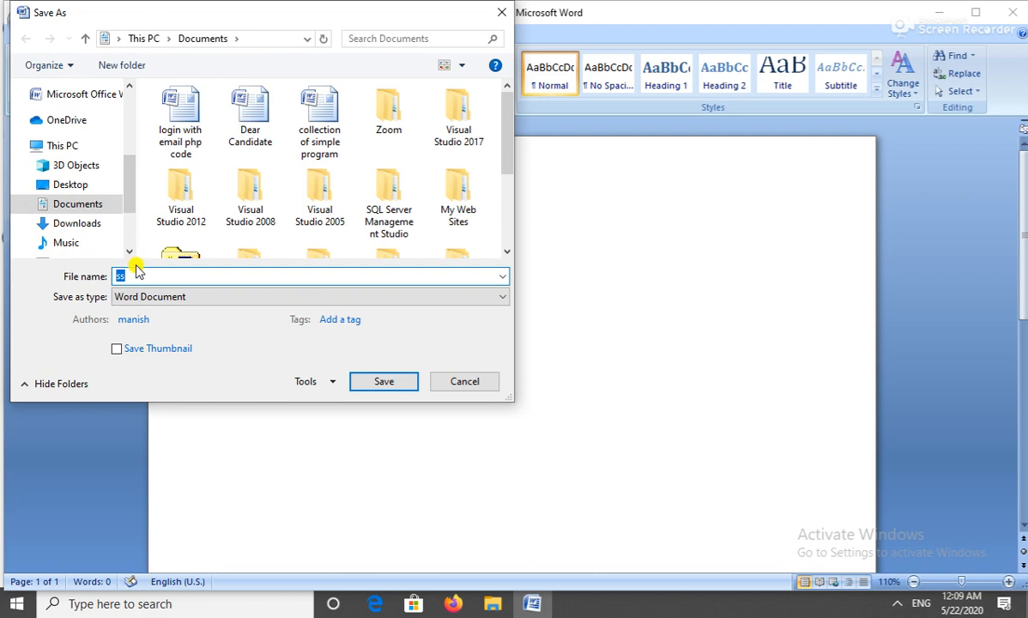
{"action": "left_click", "coordinate": [383, 383]}
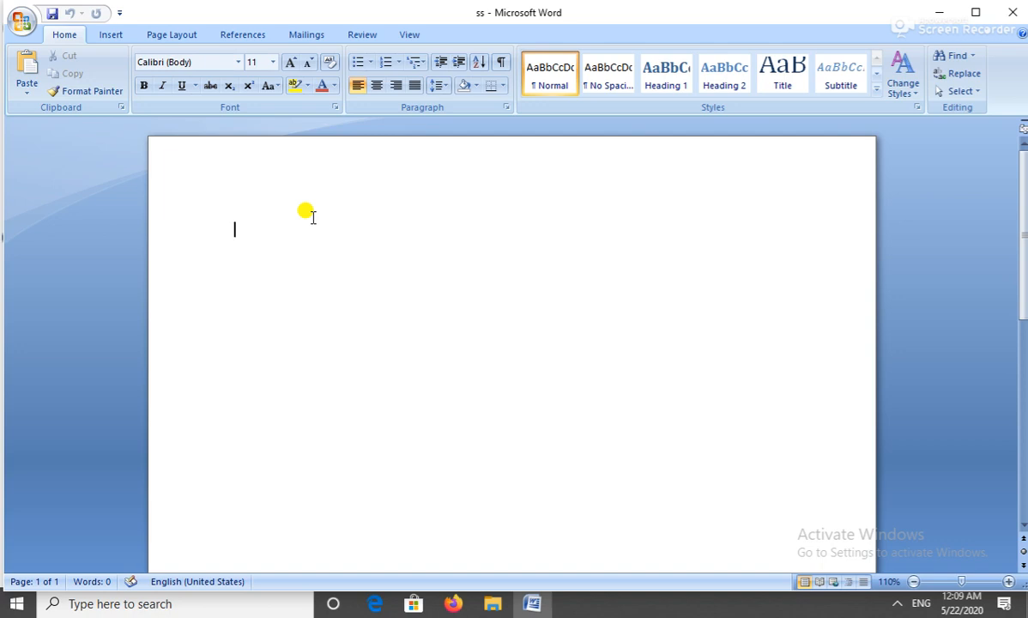
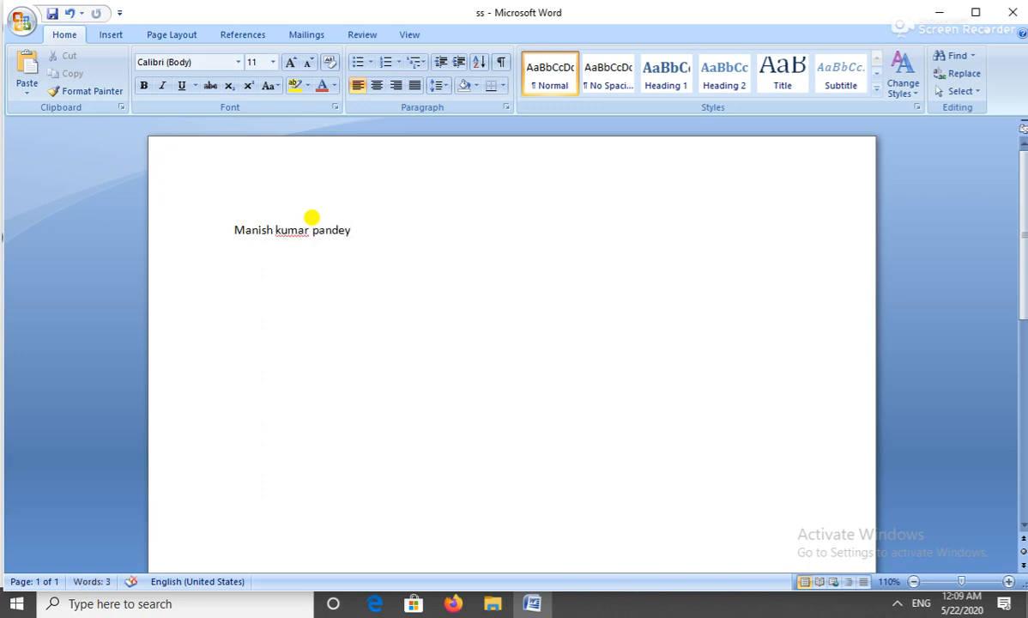
Save the document with its new text and minimize the Word window.
{"action": "key", "text": "ctrl+s"}
{"action": "left_click", "coordinate": [53, 13]}
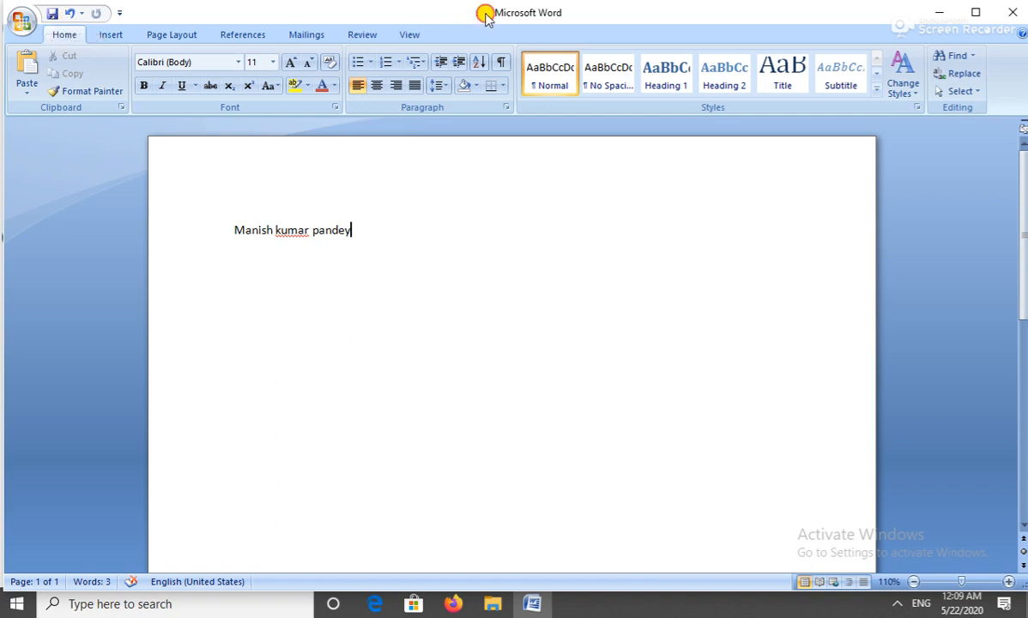
{"action": "left_click_drag", "start_coordinate": [483, 16], "coordinate": [475, 21]}
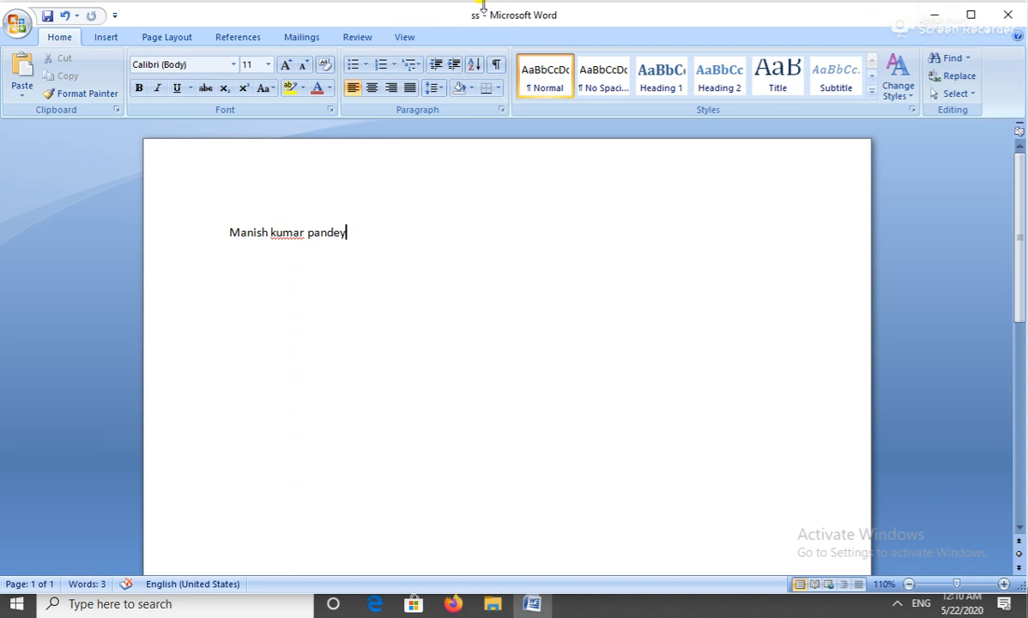
{"action": "left_click", "coordinate": [940, 17]}
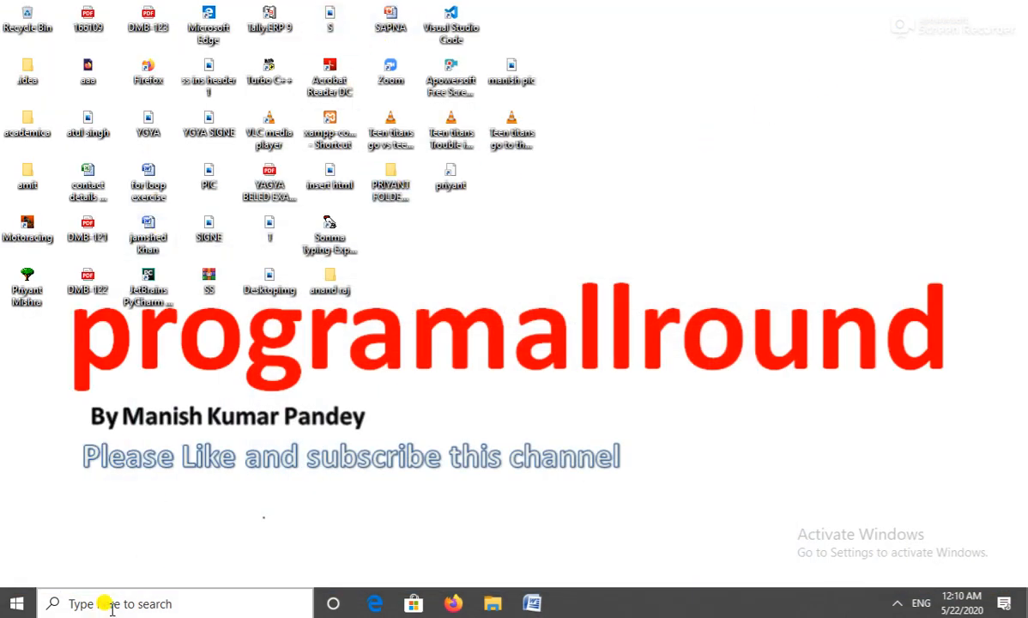
Reopen ss from the Documents folder in File Explorer.
{"action": "left_click", "coordinate": [489, 603]}
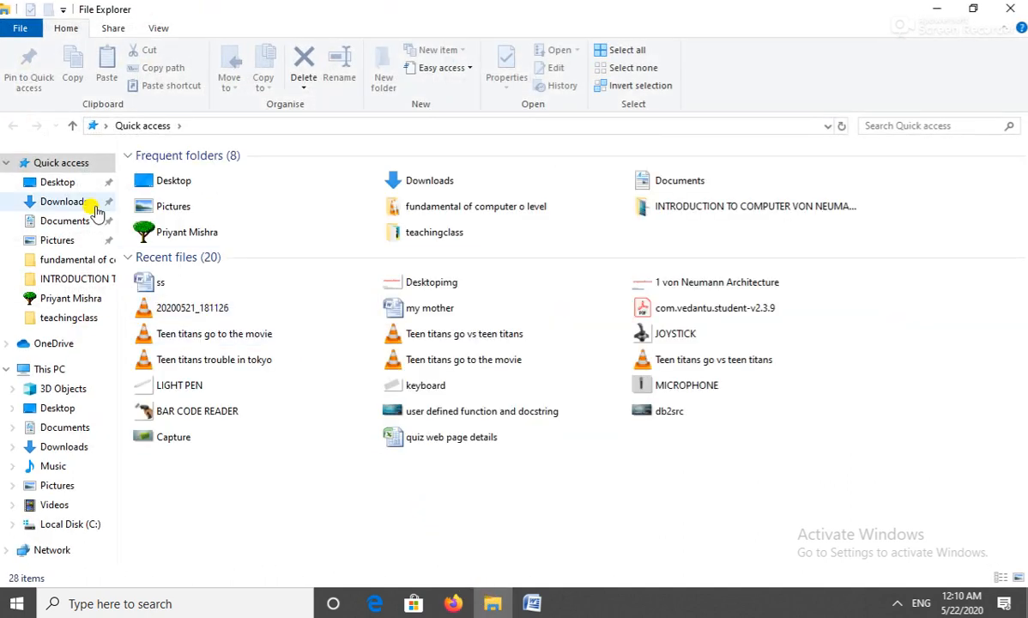
{"action": "left_click", "coordinate": [53, 225]}
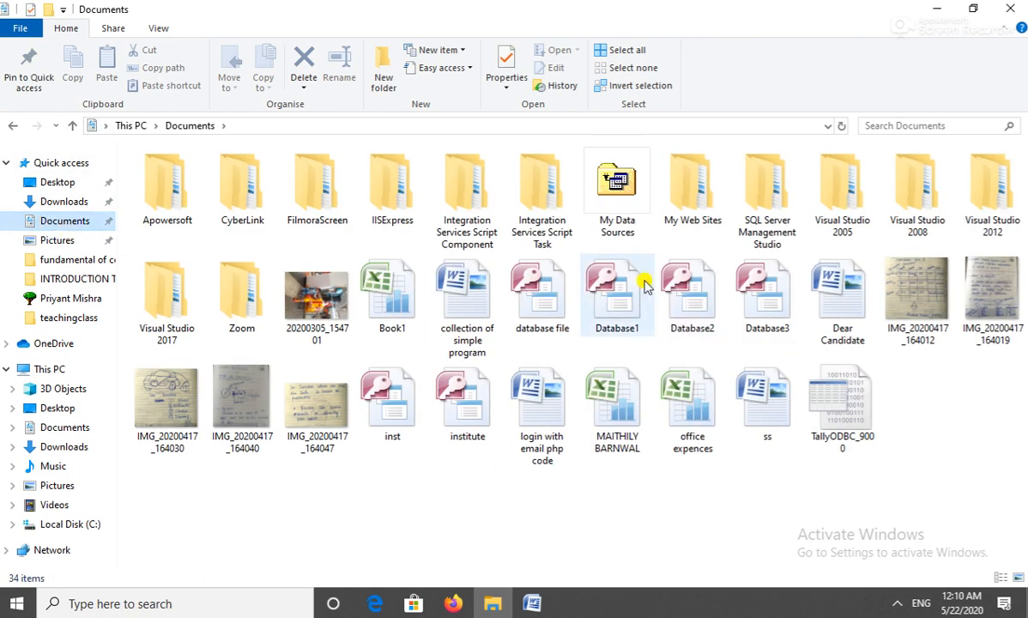
{"action": "double_click", "coordinate": [771, 406]}
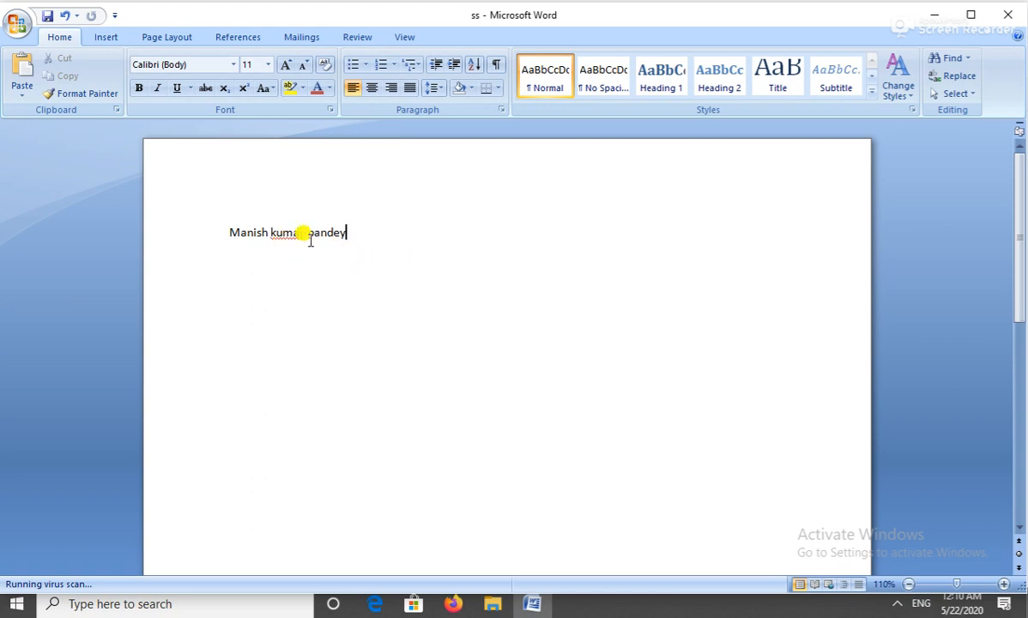
{"action": "left_click_drag", "start_coordinate": [382, 229], "coordinate": [245, 223]}
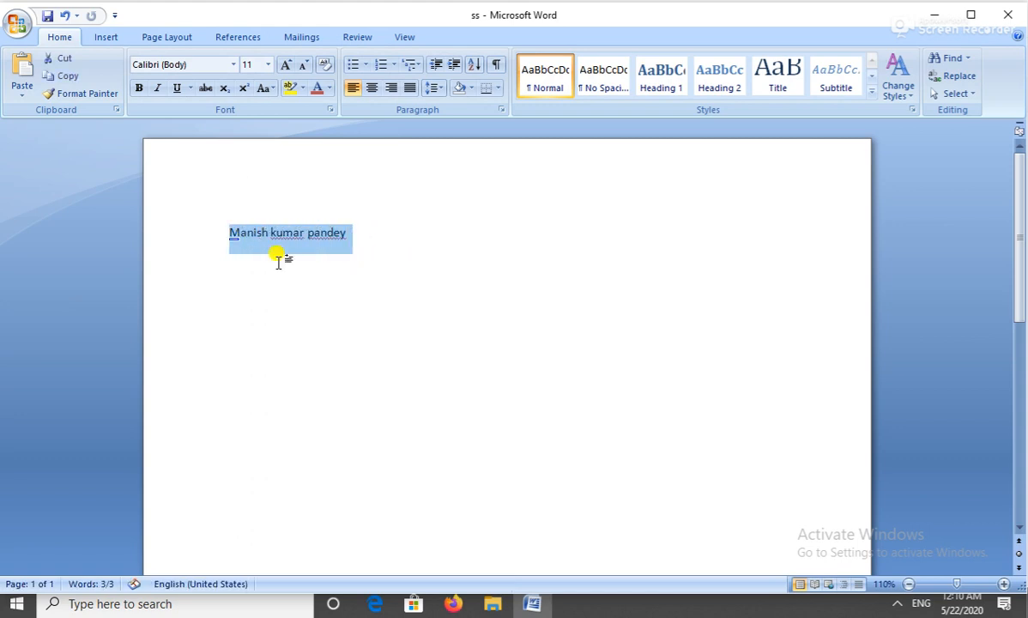
{"action": "left_click", "coordinate": [438, 323]}
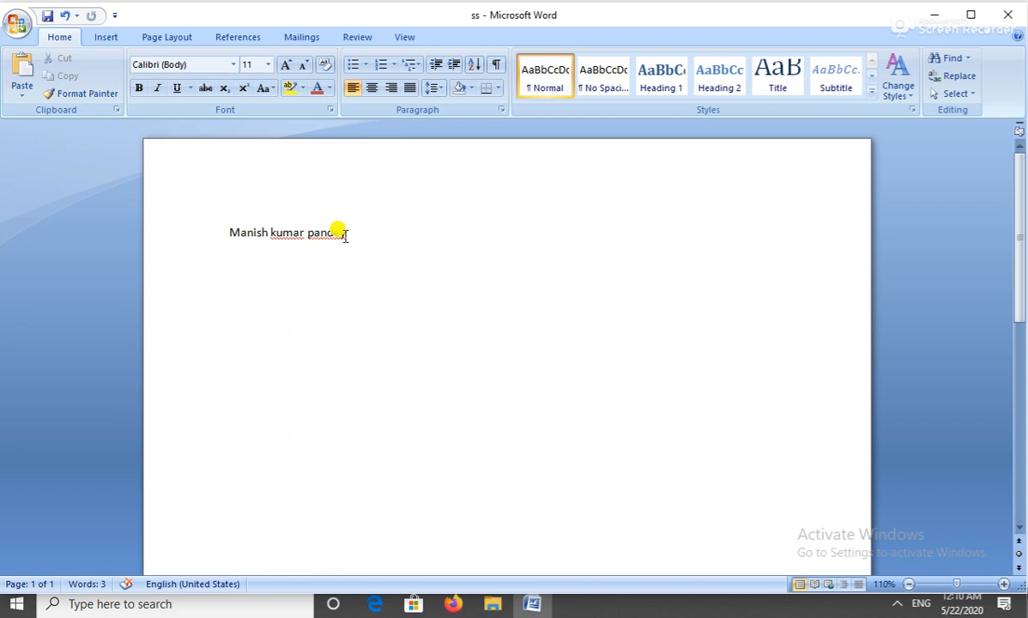
Save a copy of the document as 'ss' in the Pictures folder.
{"action": "left_click", "coordinate": [16, 26]}
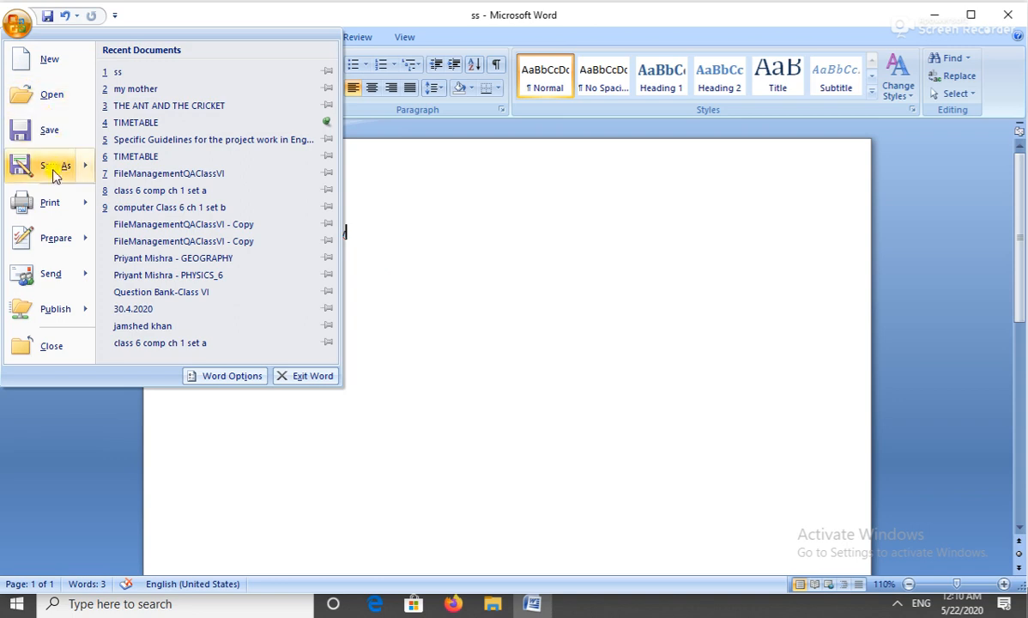
{"action": "mouse_move", "coordinate": [42, 157]}
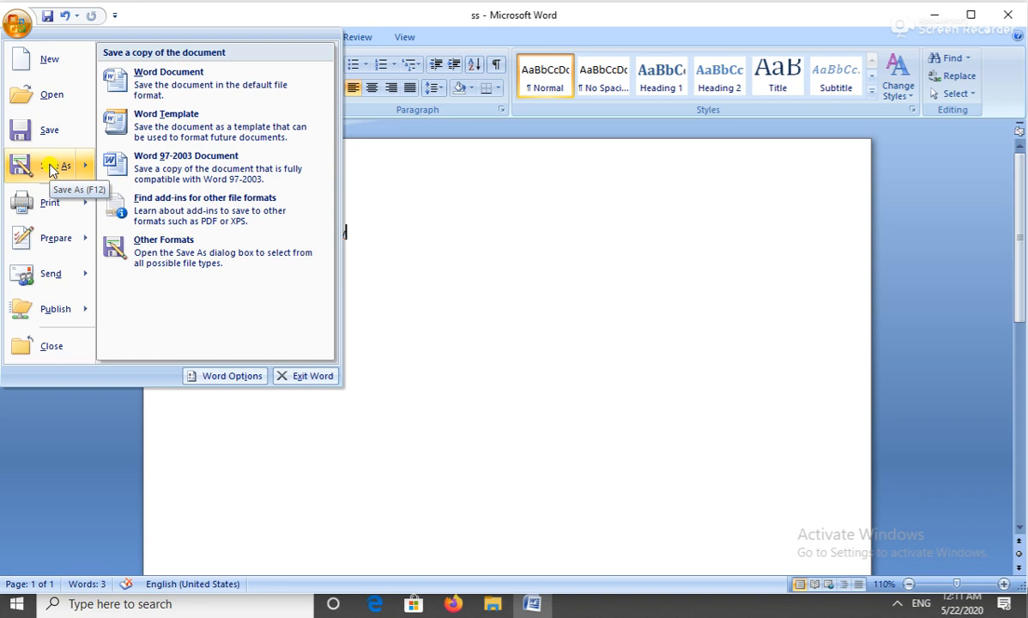
{"action": "left_click", "coordinate": [49, 169]}
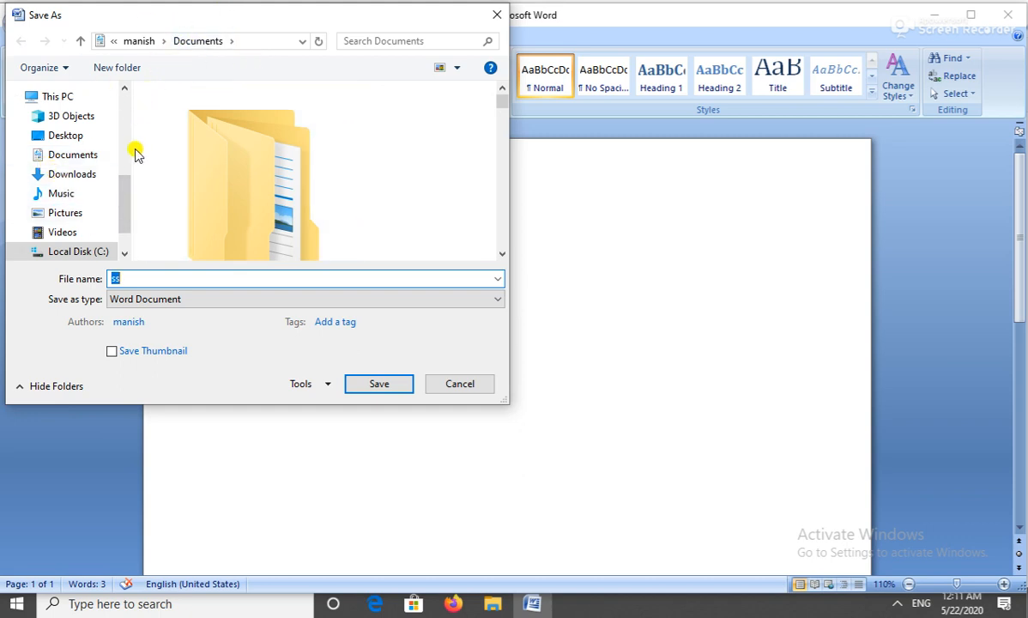
{"action": "left_click_drag", "start_coordinate": [127, 190], "coordinate": [124, 170]}
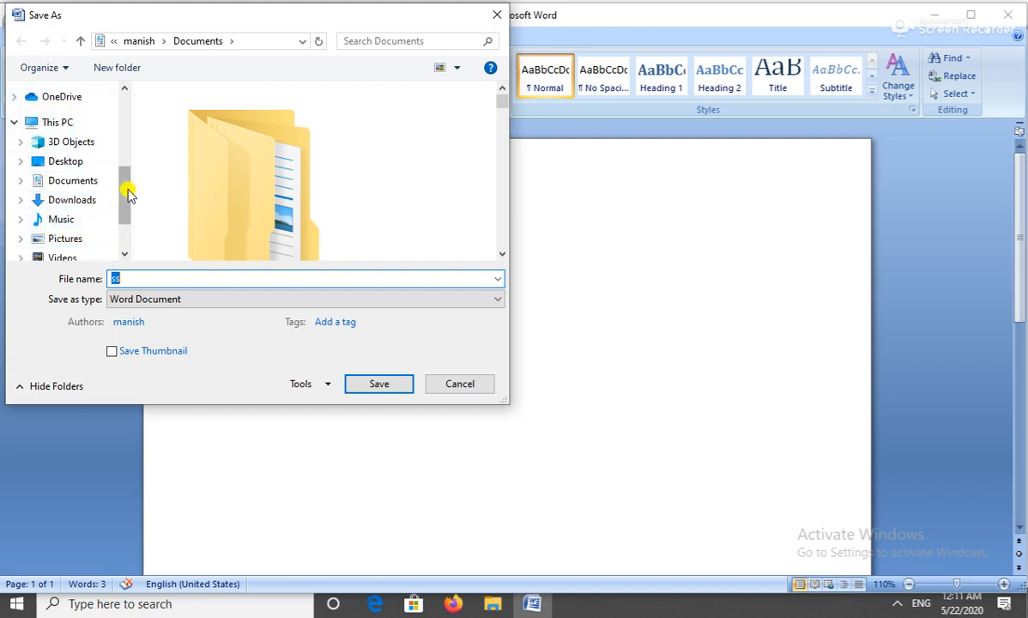
{"action": "left_click_drag", "start_coordinate": [126, 197], "coordinate": [126, 205]}
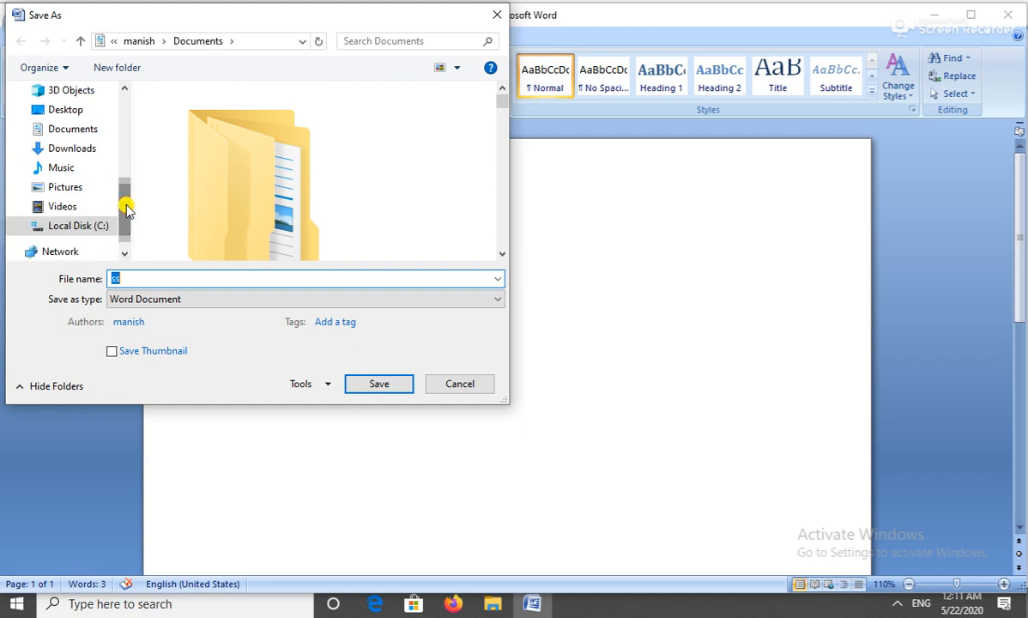
{"action": "left_click", "coordinate": [67, 189]}
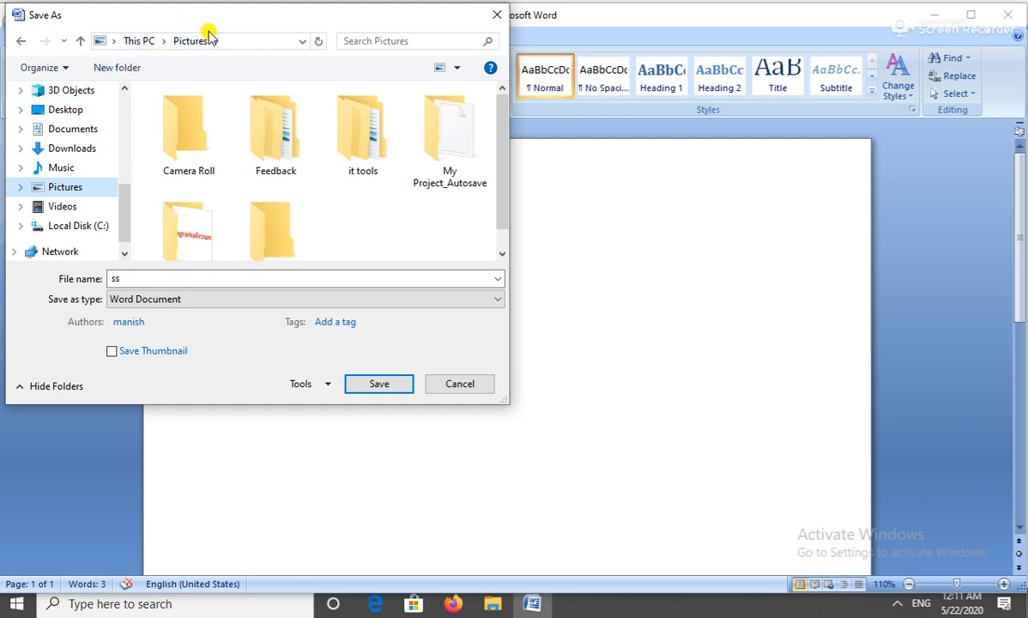
{"action": "double_click", "coordinate": [120, 277]}
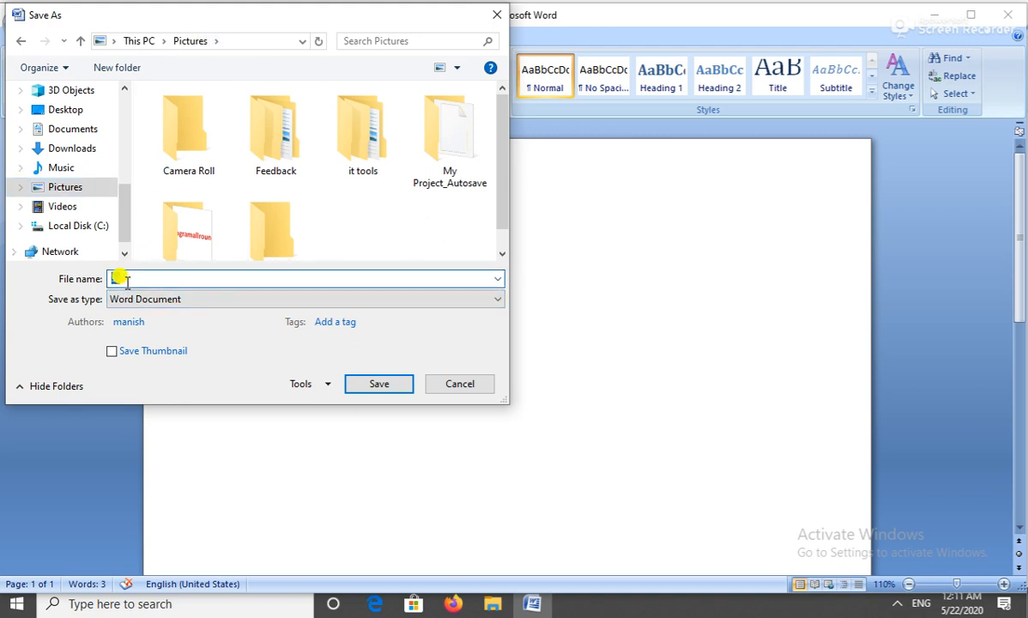
{"action": "left_click", "coordinate": [375, 387]}
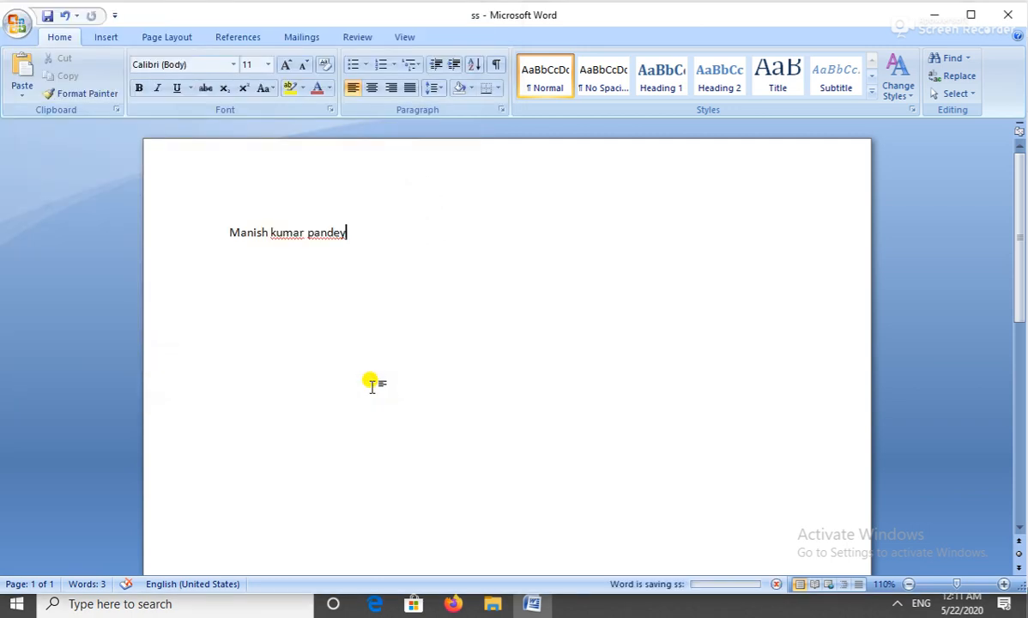
Confirm ss is listed in Pictures, then return to Word and start typing 'sure succ' after the name.
{"action": "left_click", "coordinate": [492, 603]}
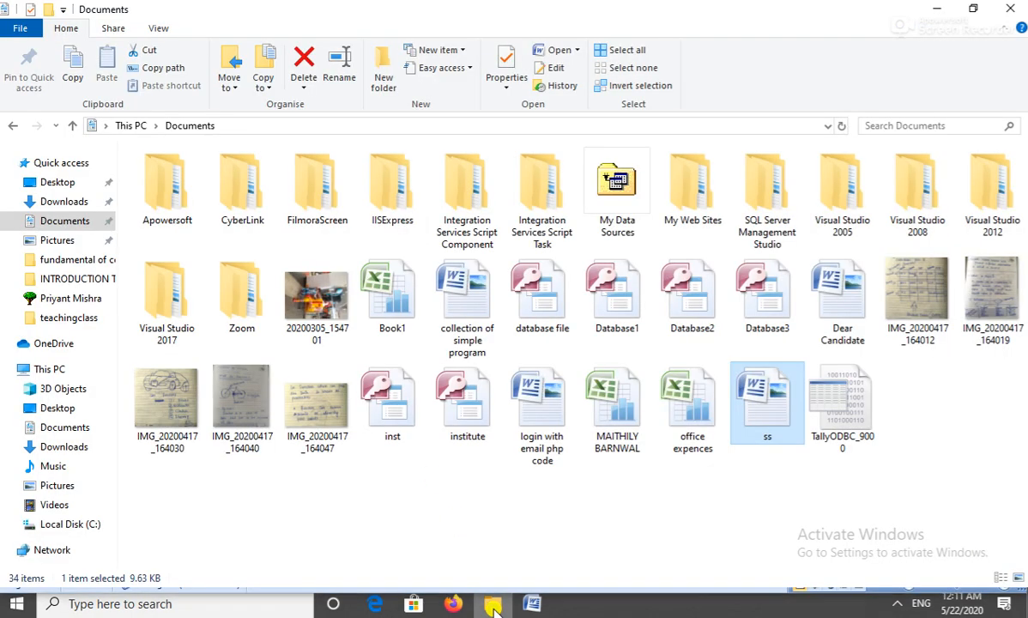
{"action": "left_click", "coordinate": [55, 244]}
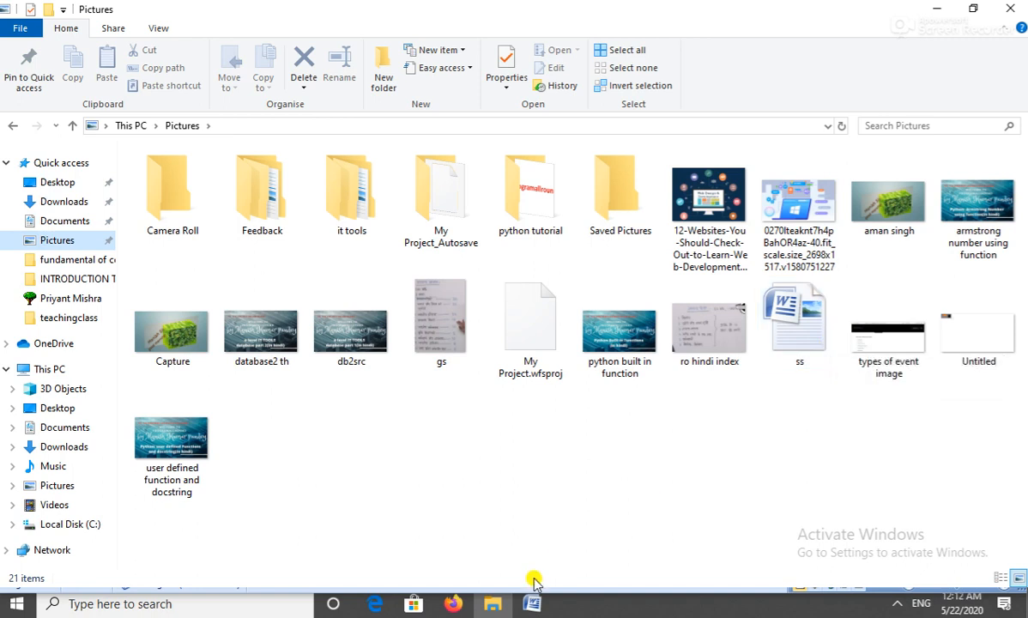
{"action": "left_click", "coordinate": [532, 604]}
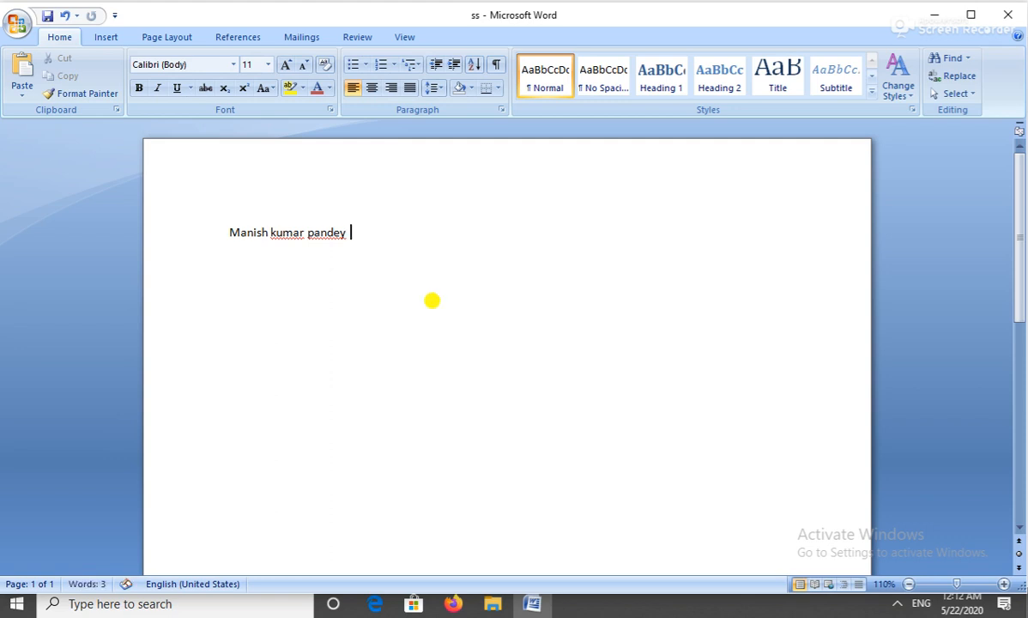
{"action": "type", "text": "sure succfe"}
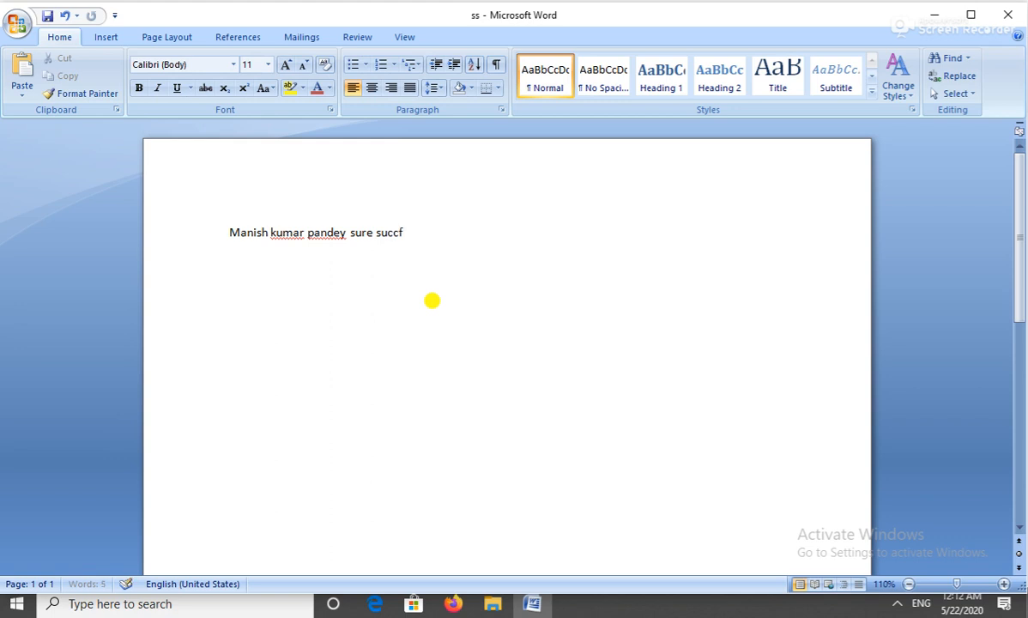
Complete the line as 'sure success computer institute', save with Ctrl+S, and close Word.
{"action": "key", "text": "BackSpace"}
{"action": "type", "text": "ess computer in"}
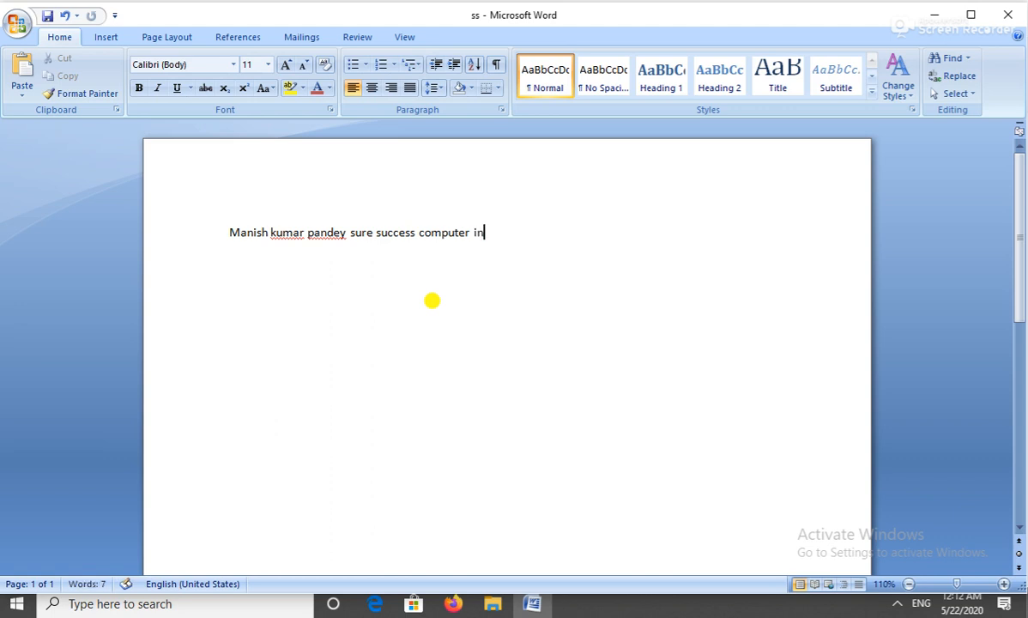
{"action": "type", "text": "stitute"}
{"action": "key", "text": "ctrl+s"}
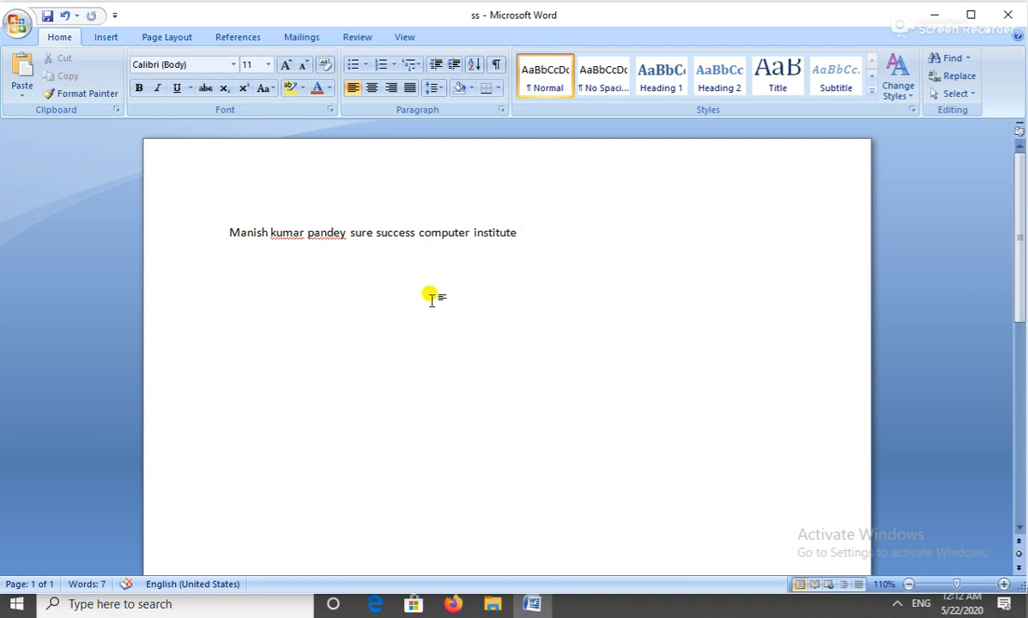
{"action": "left_click", "coordinate": [1004, 17]}
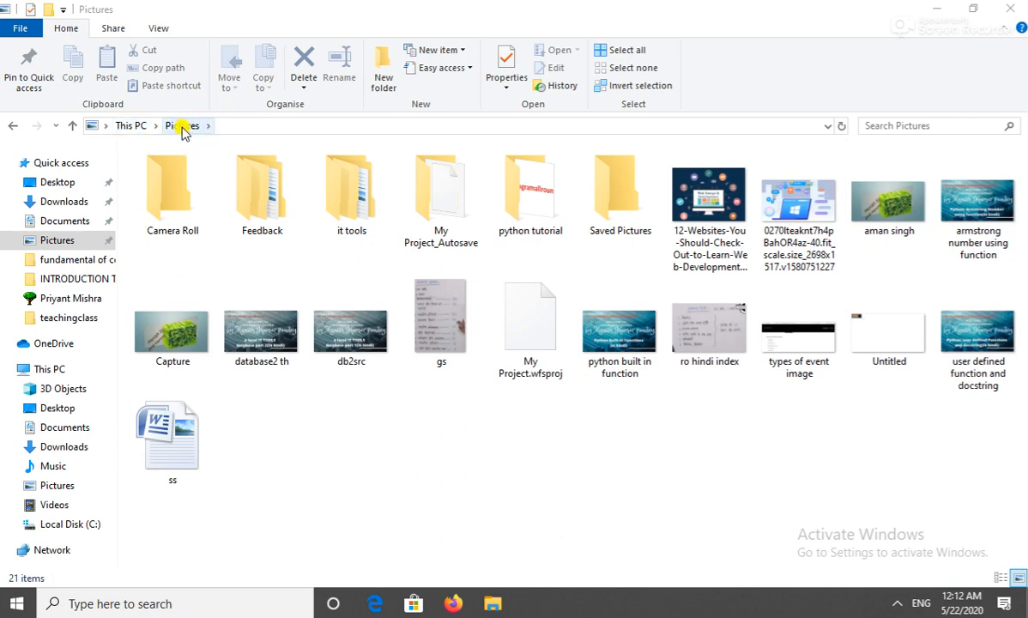
{"action": "double_click", "coordinate": [183, 432]}
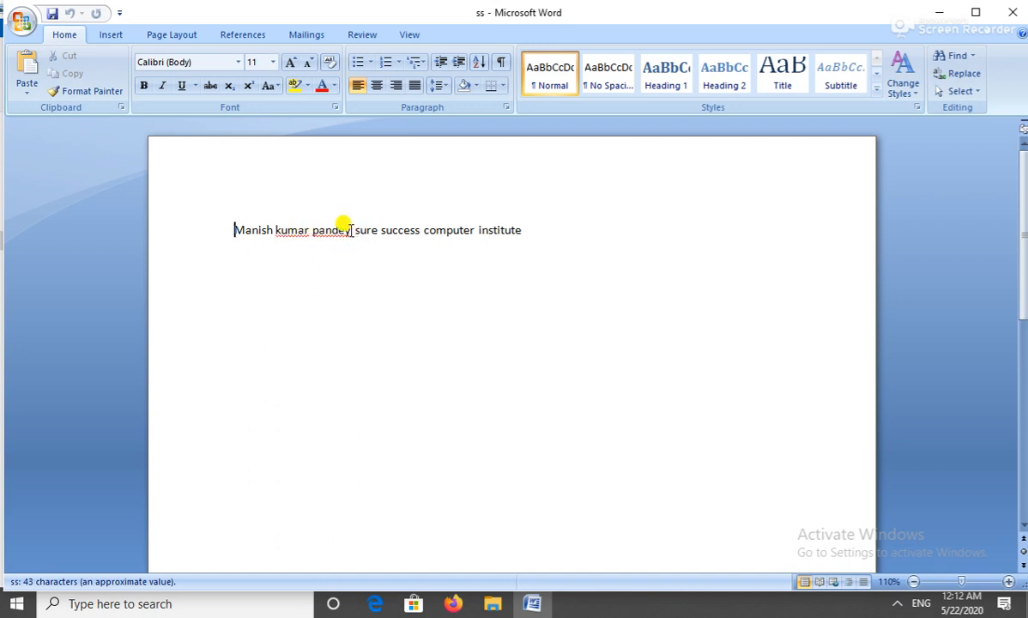
{"action": "left_click_drag", "start_coordinate": [352, 229], "coordinate": [531, 225]}
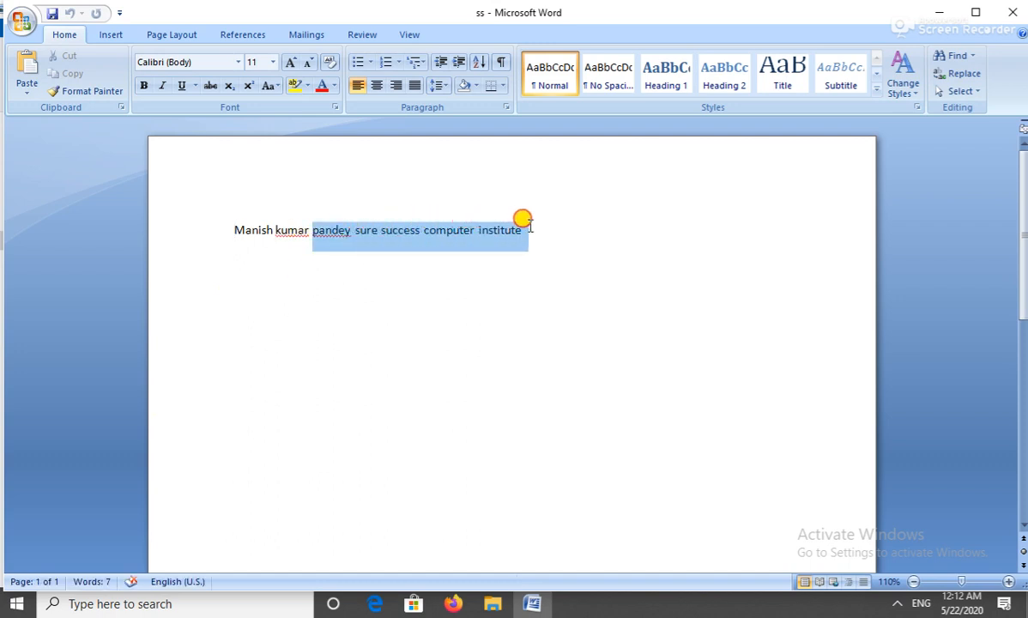
{"action": "left_click", "coordinate": [530, 226]}
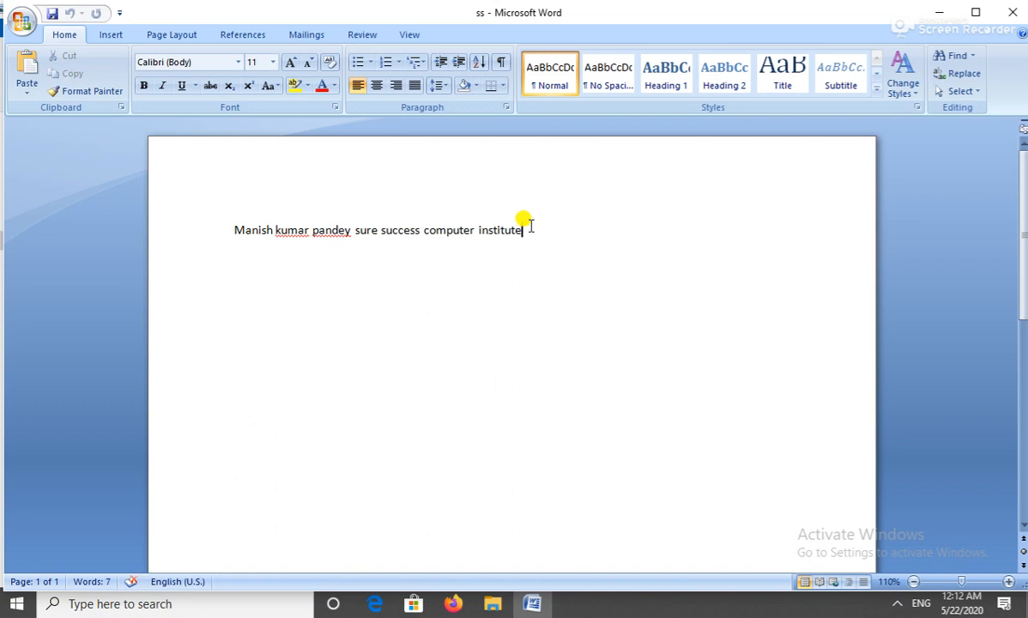
{"action": "left_click", "coordinate": [1012, 14]}
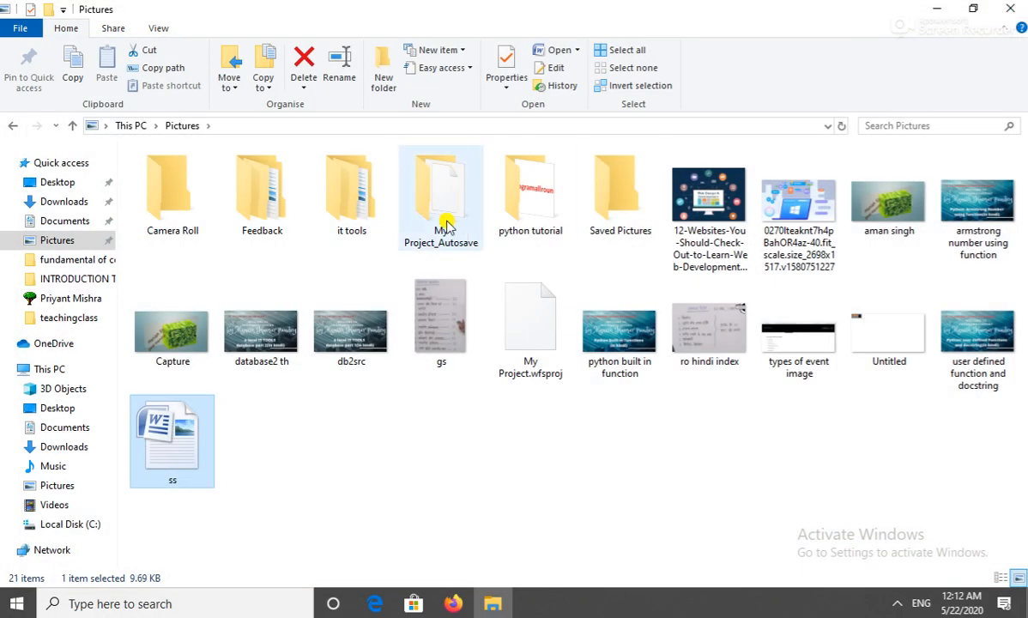
Open the Documents copy of ss to inspect its line, then close it.
{"action": "left_click", "coordinate": [60, 223]}
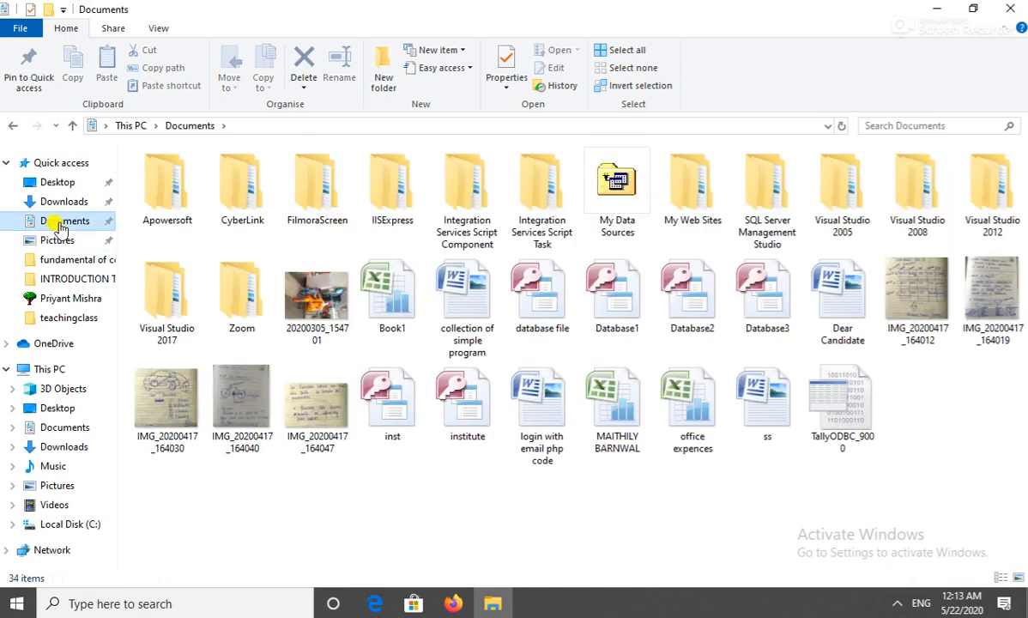
{"action": "double_click", "coordinate": [773, 388]}
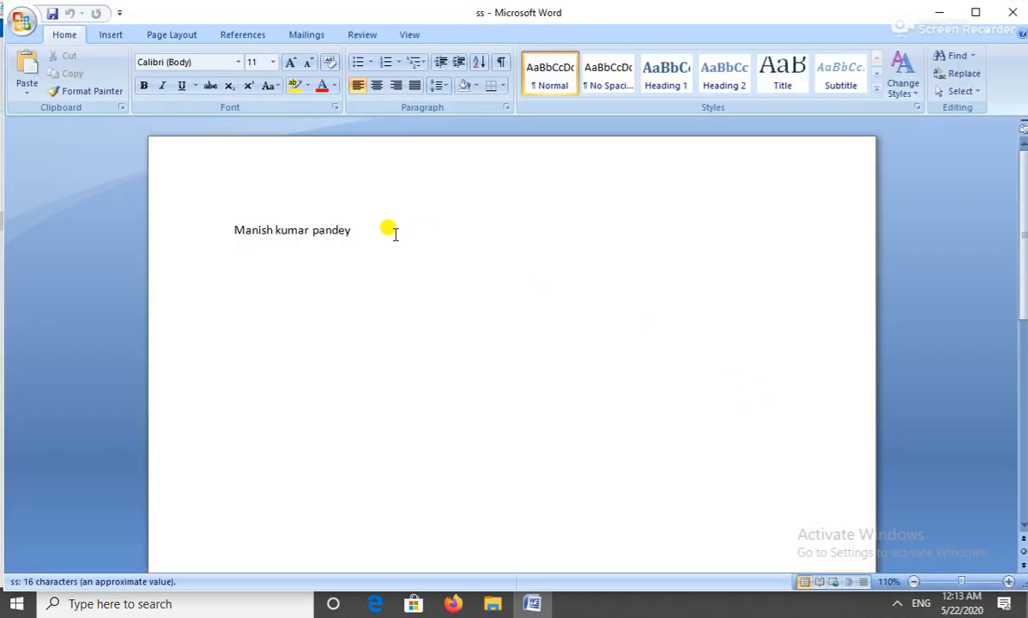
{"action": "left_click", "coordinate": [367, 229]}
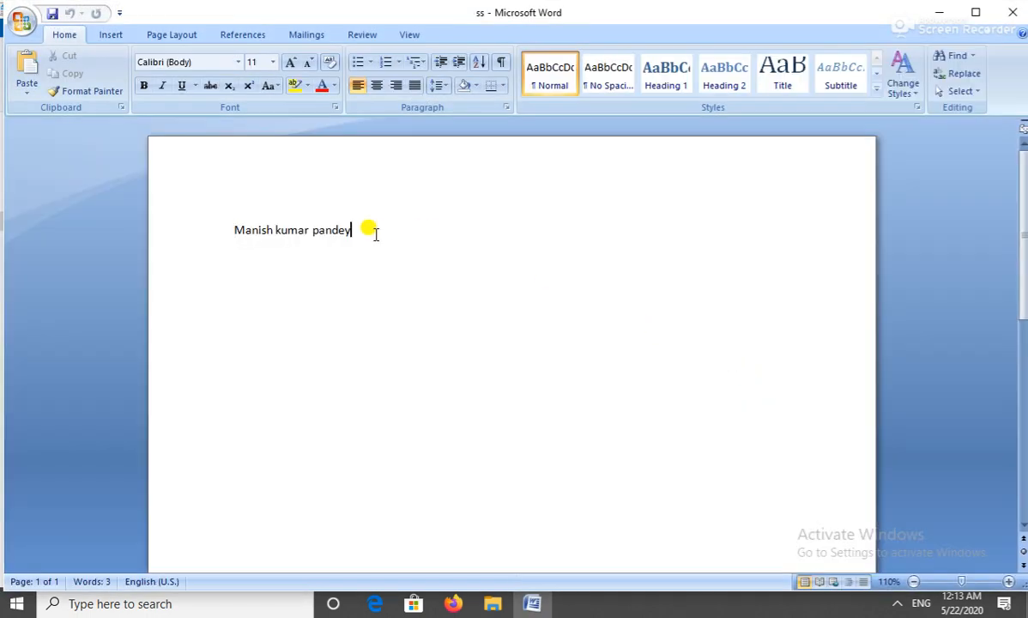
{"action": "left_click", "coordinate": [1004, 12]}
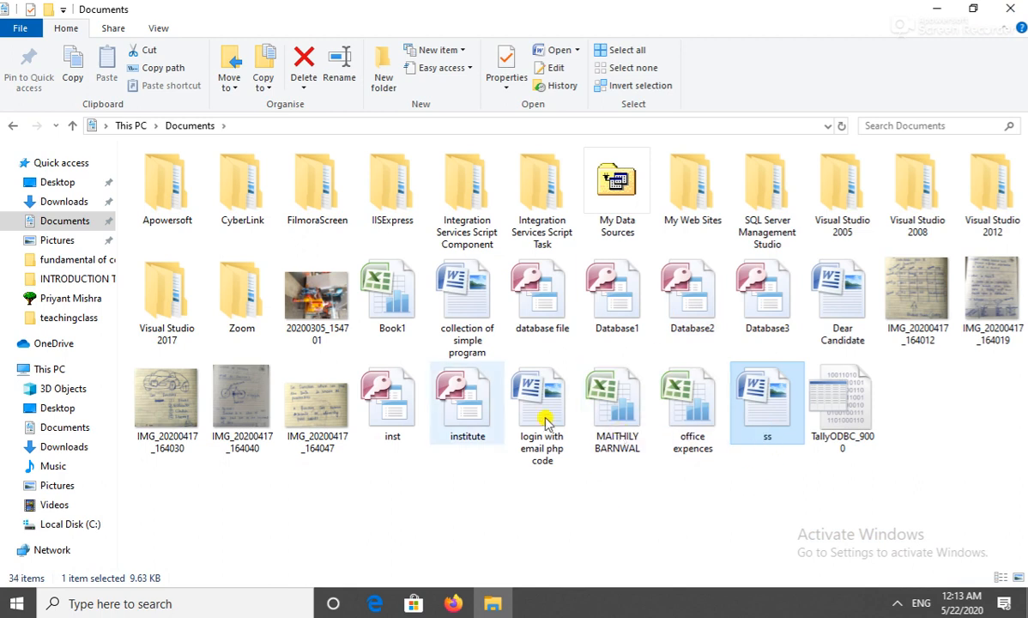
Open the Pictures copy of ss, showing the full name-and-institute line, in Word.
{"action": "left_click", "coordinate": [60, 238]}
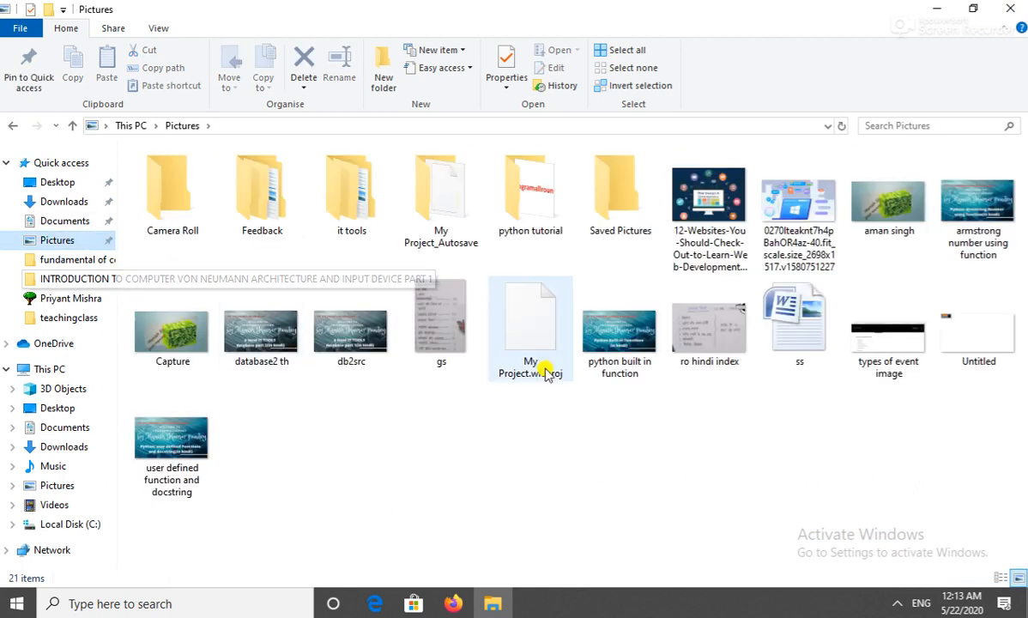
{"action": "double_click", "coordinate": [815, 352]}
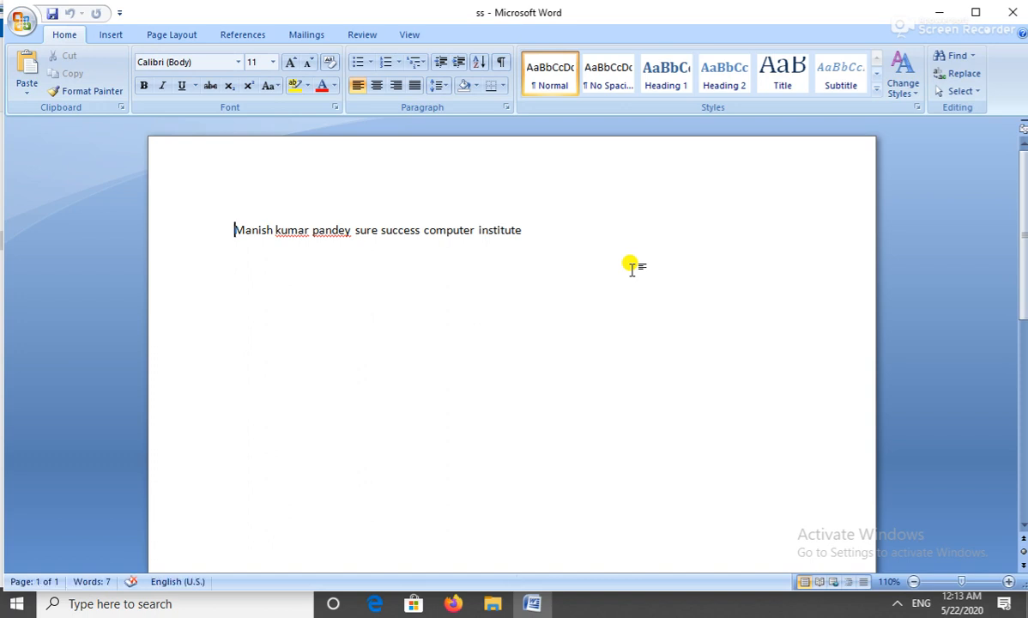
{"action": "left_click", "coordinate": [530, 229]}
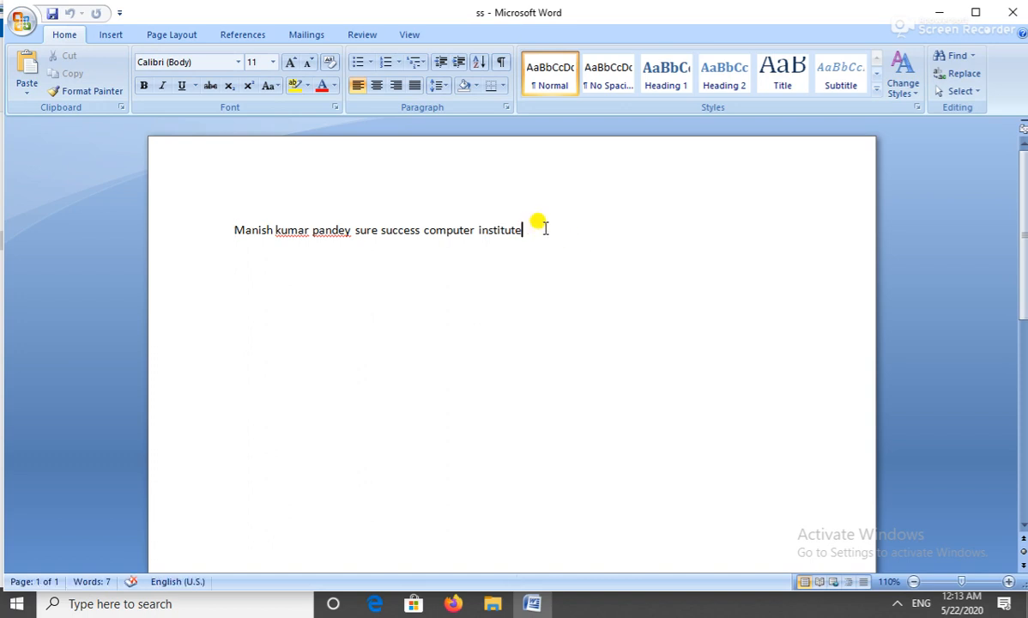
{"action": "left_click", "coordinate": [491, 605]}
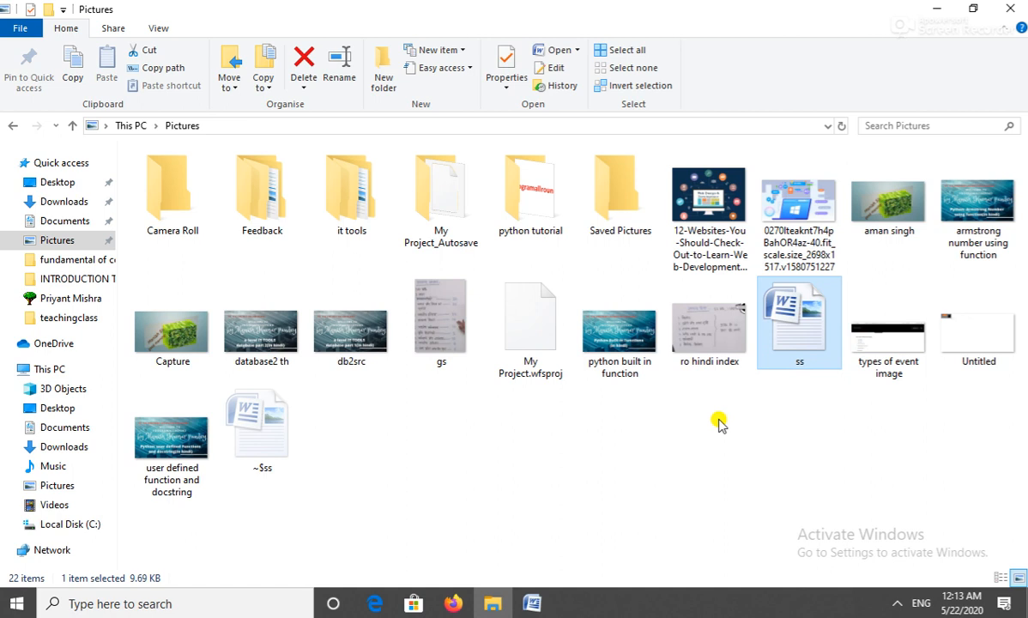
{"action": "left_click", "coordinate": [543, 602]}
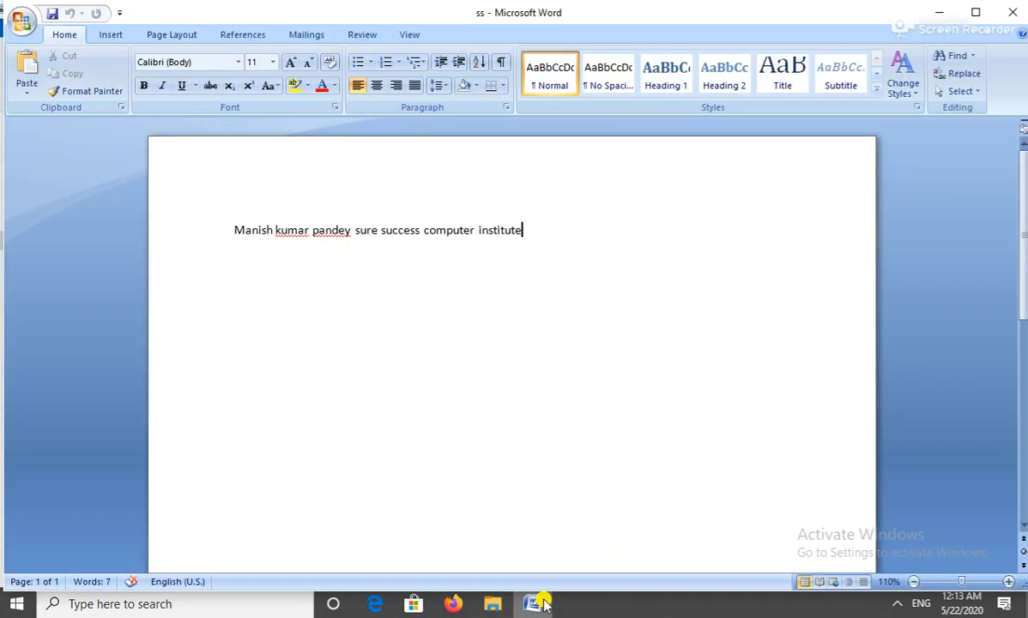
{"action": "left_click", "coordinate": [21, 24]}
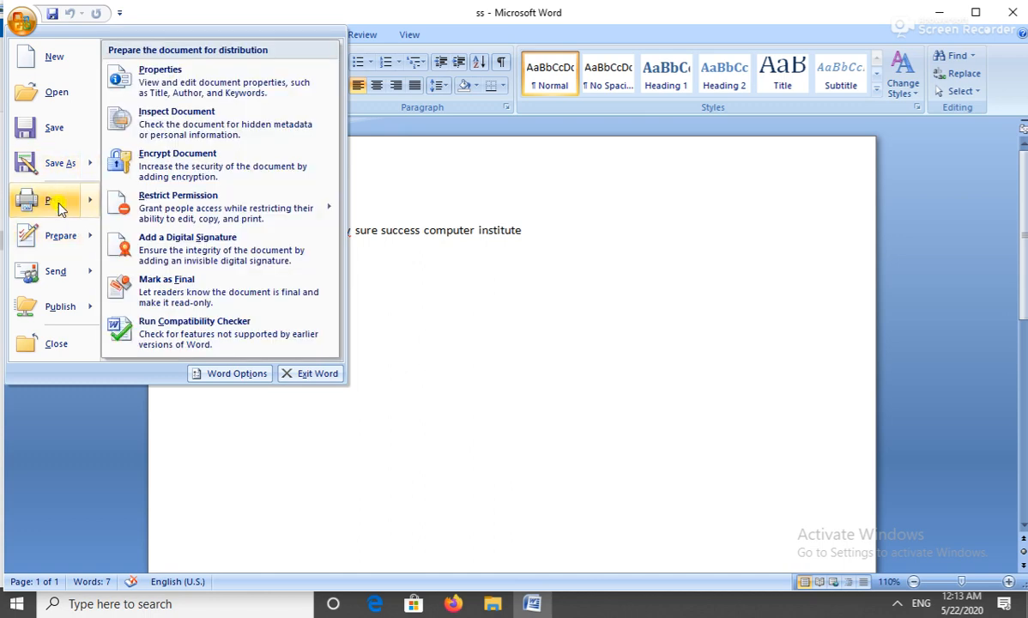
Open Word's Print dialog for ss, set to Microsoft XPS Document Writer.
{"action": "mouse_move", "coordinate": [58, 207]}
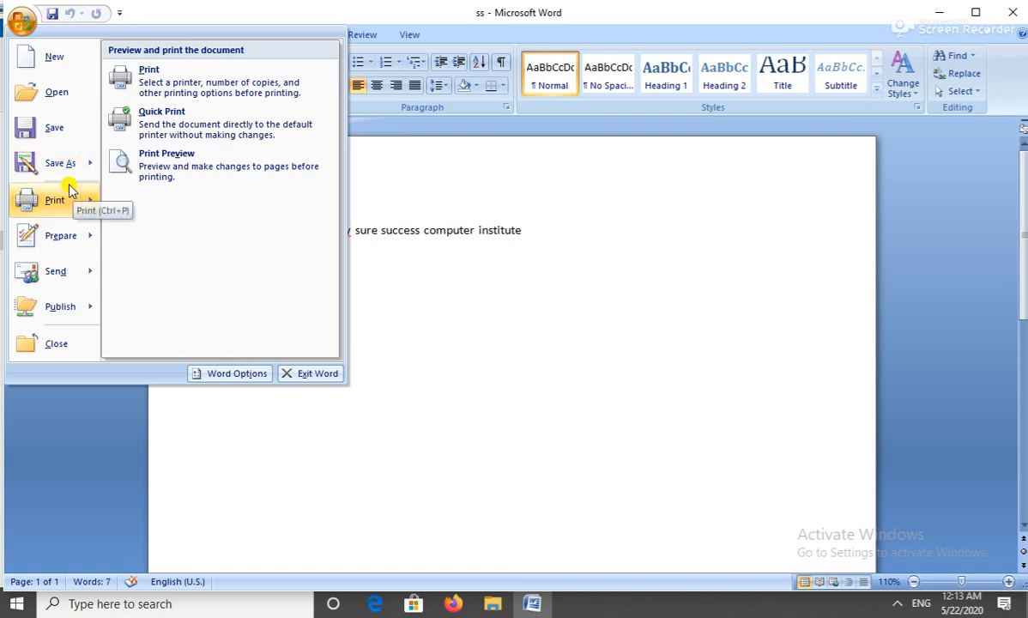
{"action": "left_click", "coordinate": [548, 234]}
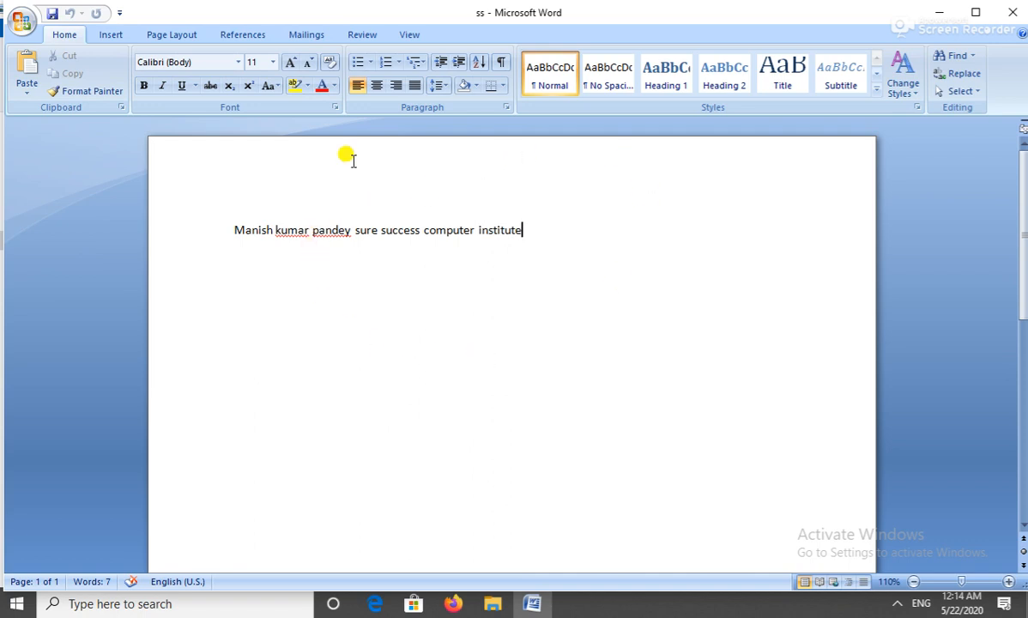
{"action": "left_click", "coordinate": [21, 22]}
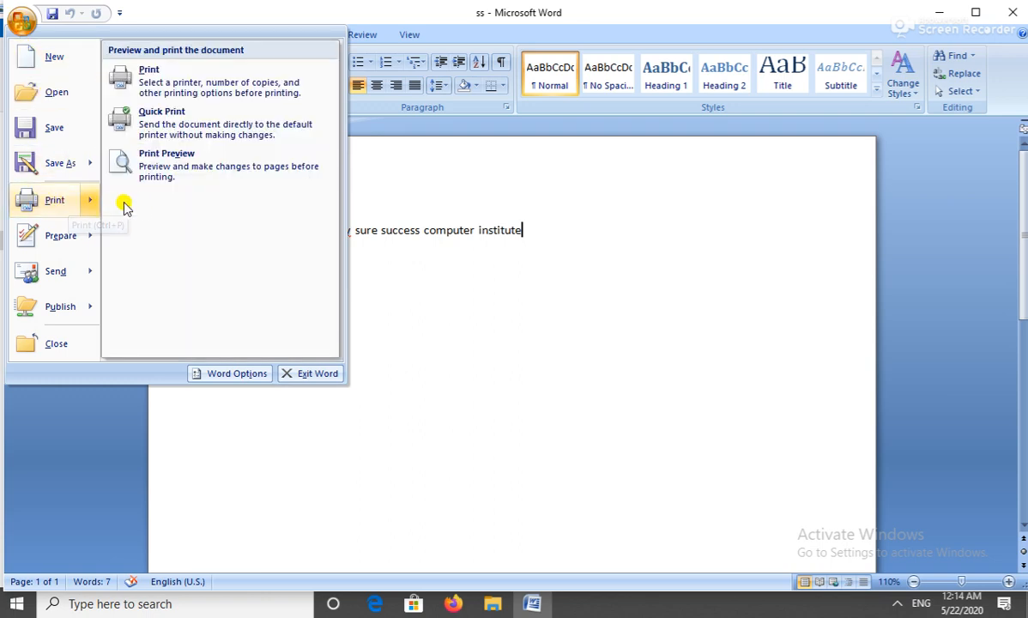
{"action": "left_click", "coordinate": [175, 78]}
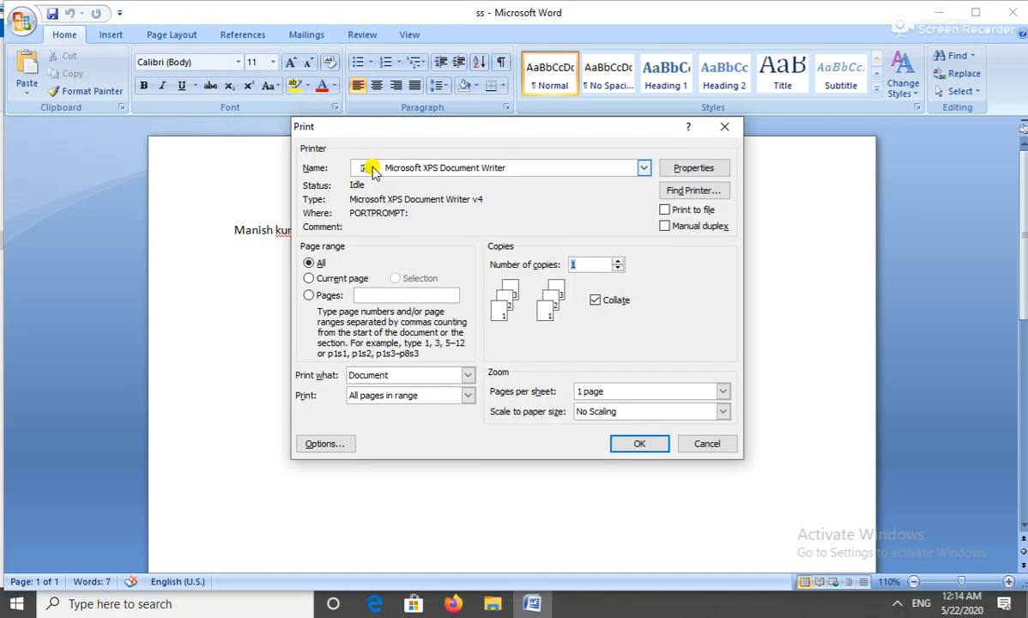
Keep Microsoft XPS Document Writer as the printer and switch to a custom Pages range starting with 1.
{"action": "left_click", "coordinate": [433, 168]}
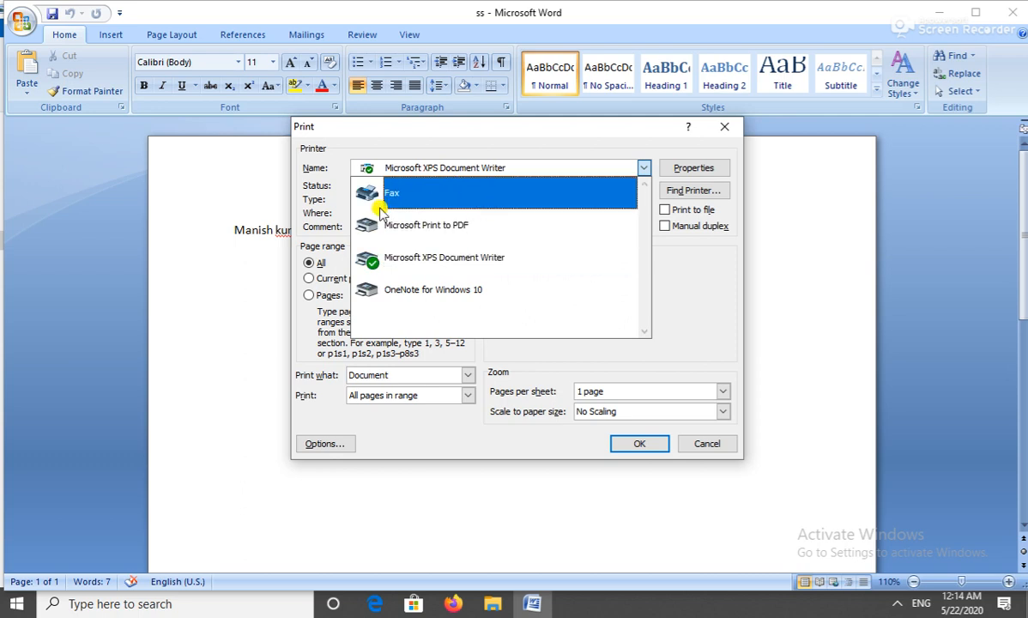
{"action": "left_click", "coordinate": [661, 291]}
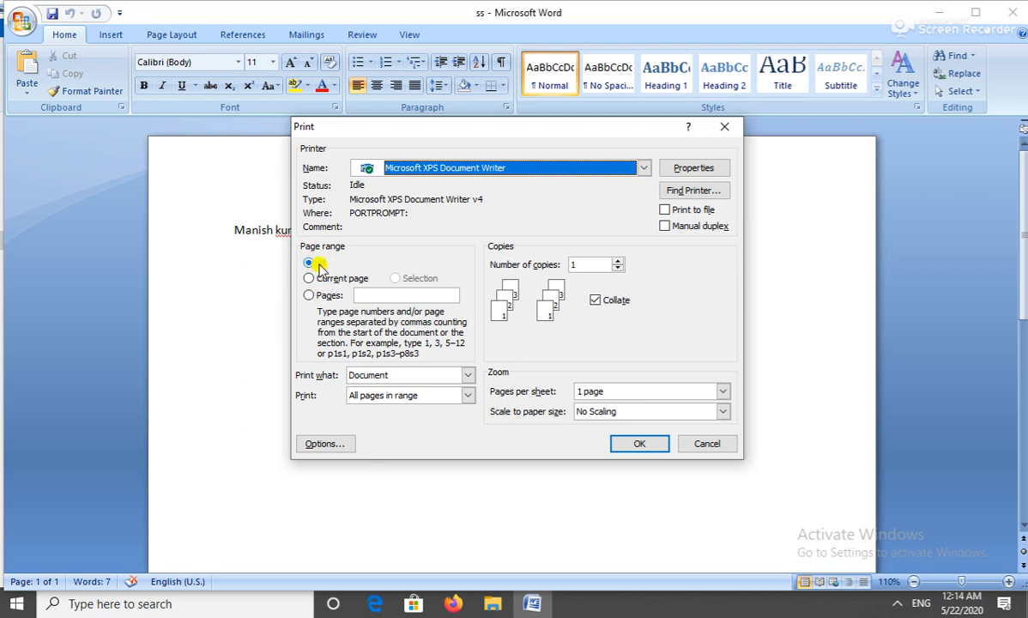
{"action": "left_click", "coordinate": [314, 278]}
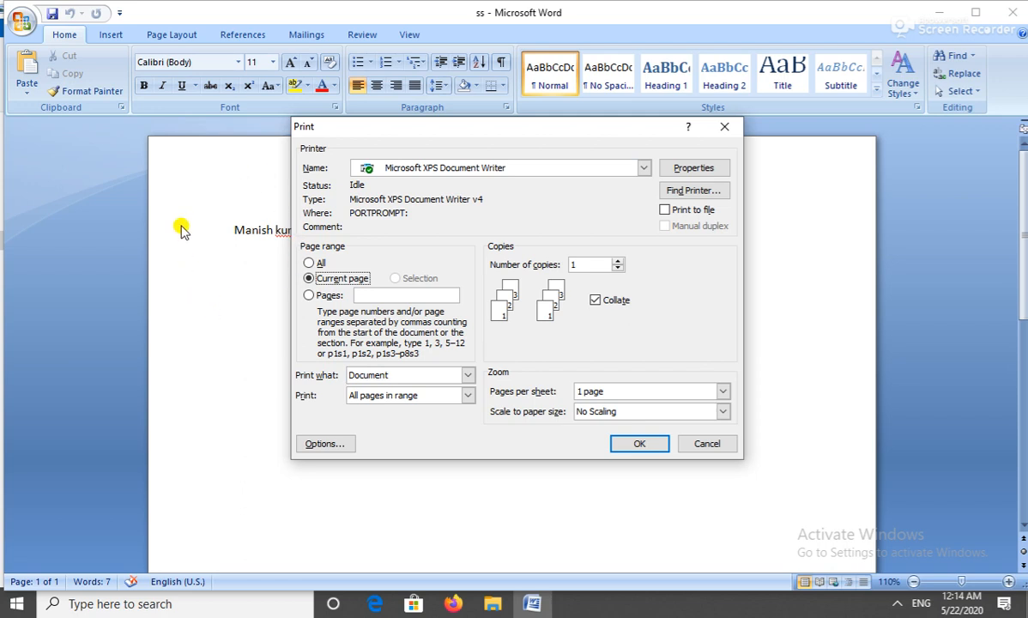
{"action": "left_click", "coordinate": [309, 296]}
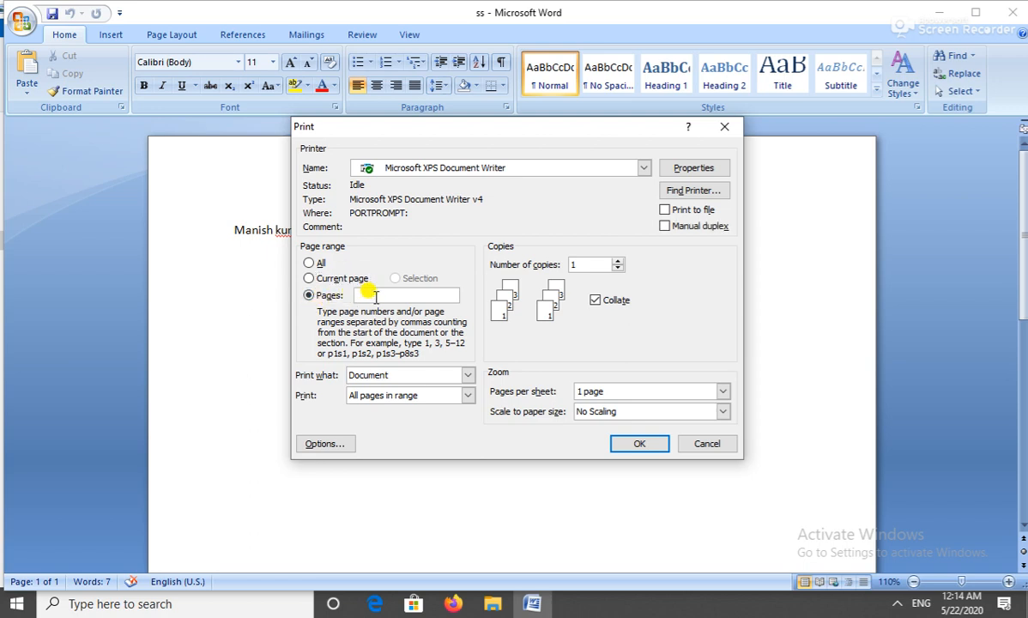
{"action": "type", "text": "1-6"}
Raise copies to 5, keep Document and All pages in range, then cancel without printing.
{"action": "left_click", "coordinate": [617, 262]}
{"action": "left_click", "coordinate": [617, 261]}
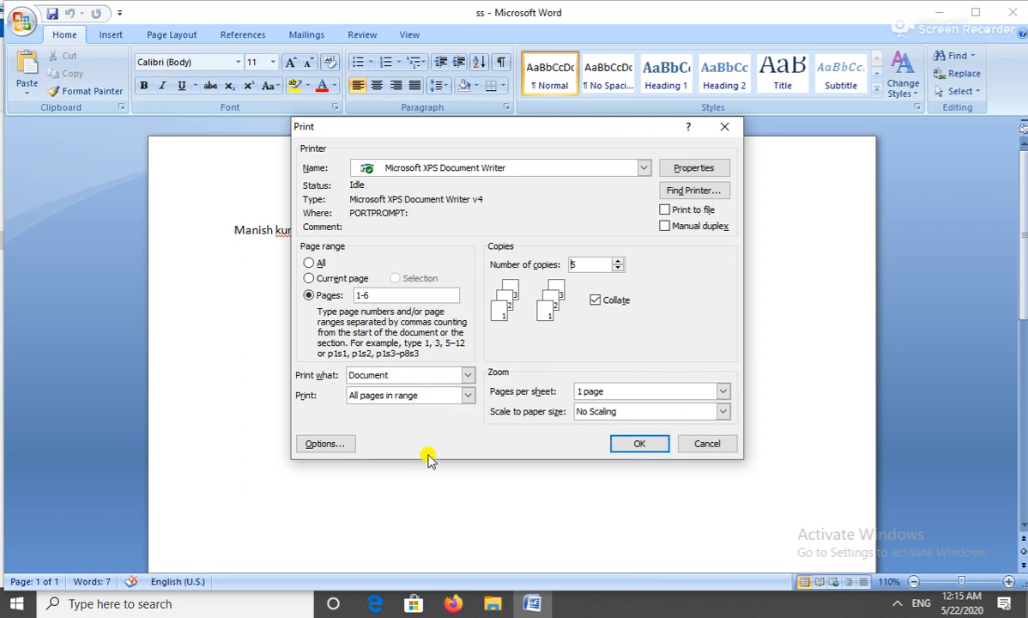
{"action": "left_click", "coordinate": [448, 378]}
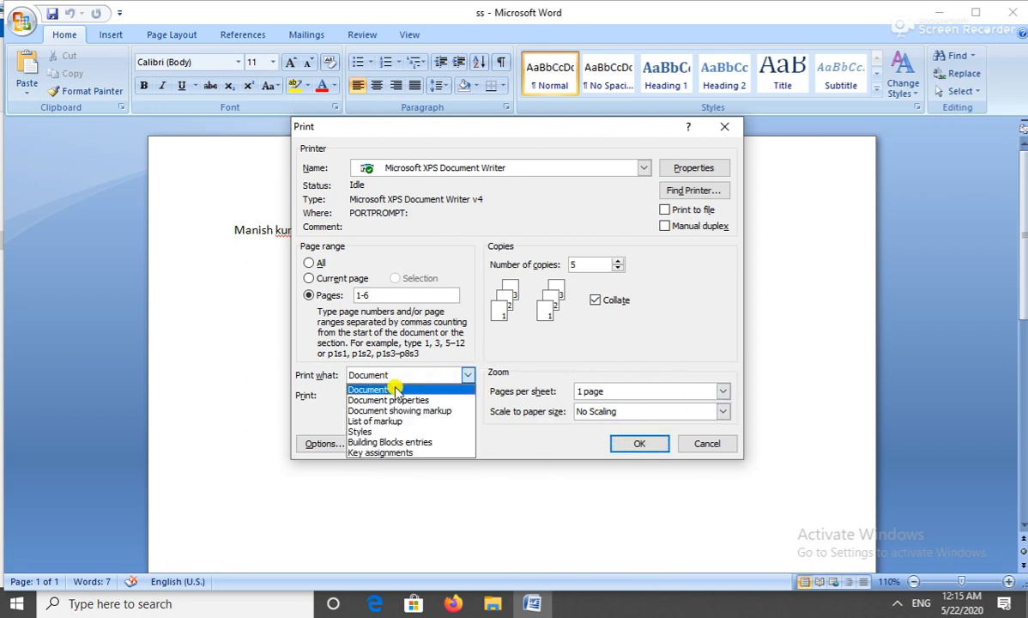
{"action": "left_click", "coordinate": [530, 352]}
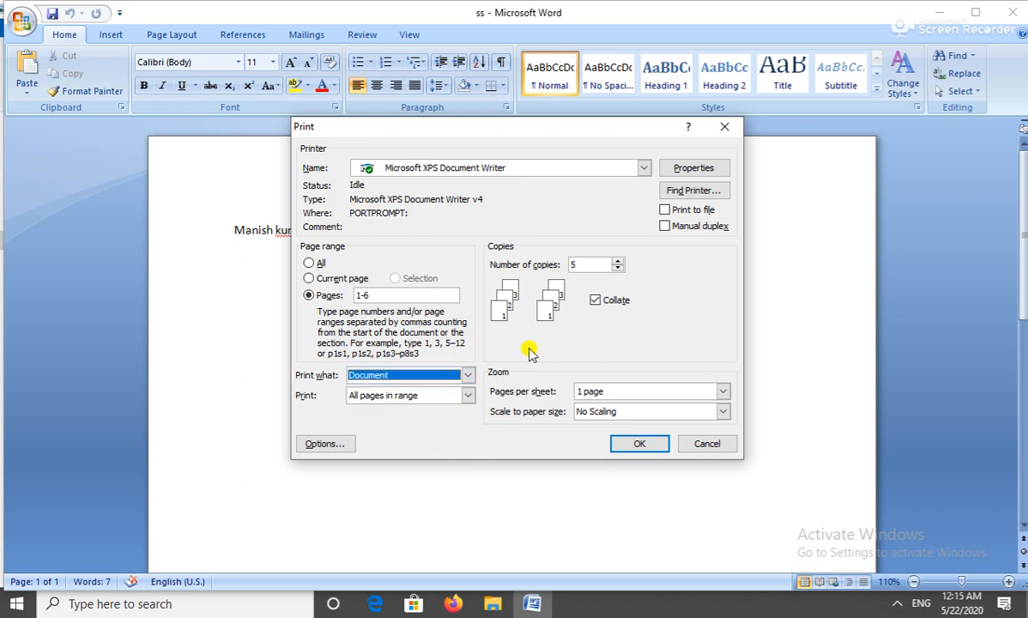
{"action": "left_click", "coordinate": [466, 395]}
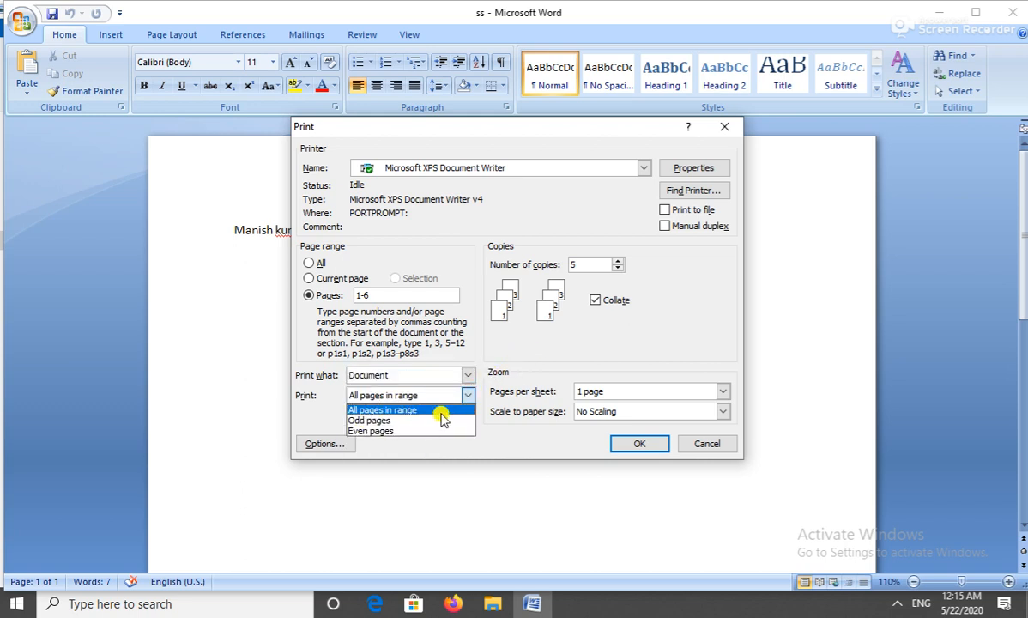
{"action": "left_click", "coordinate": [506, 364]}
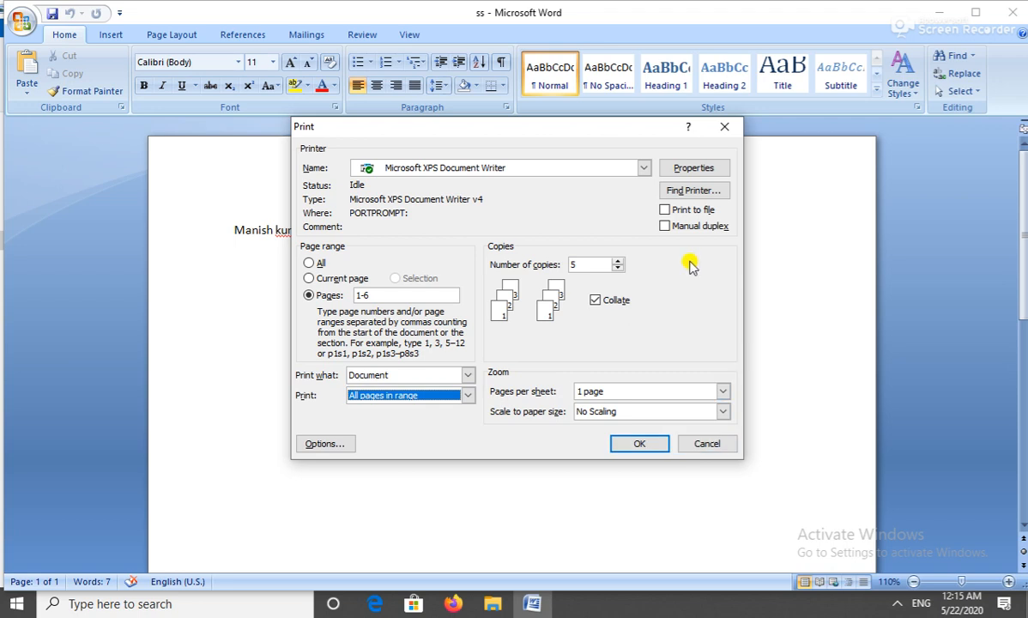
{"action": "left_click", "coordinate": [710, 443]}
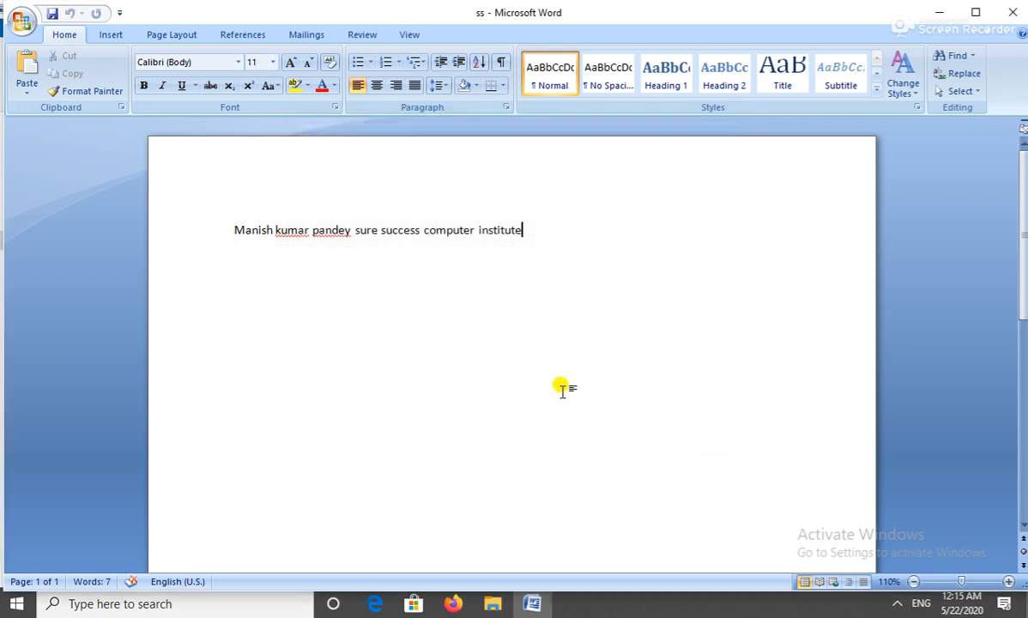
{"action": "left_click", "coordinate": [21, 20]}
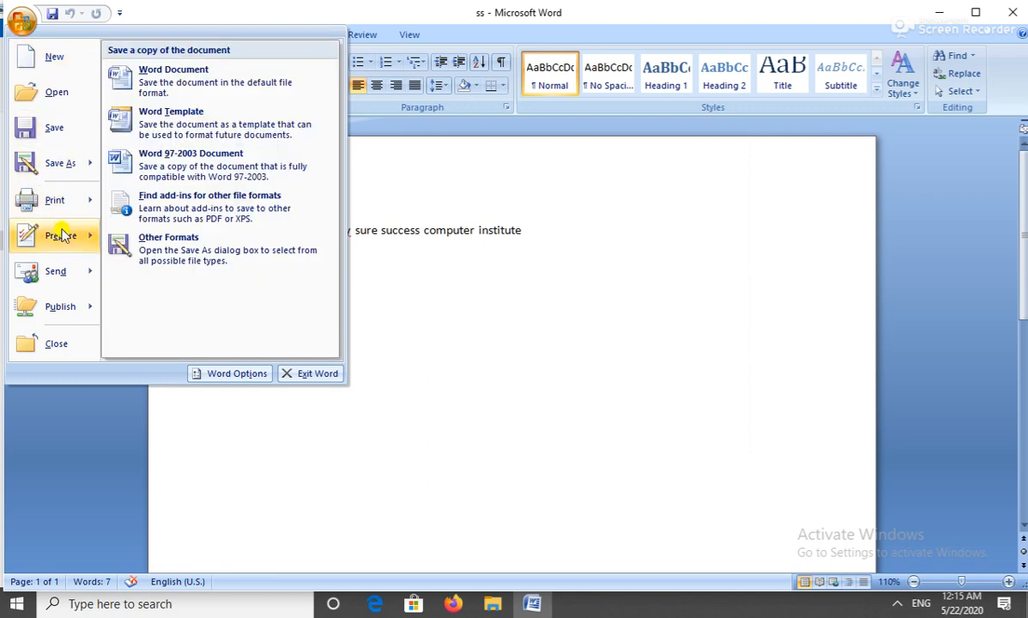
{"action": "mouse_move", "coordinate": [76, 275]}
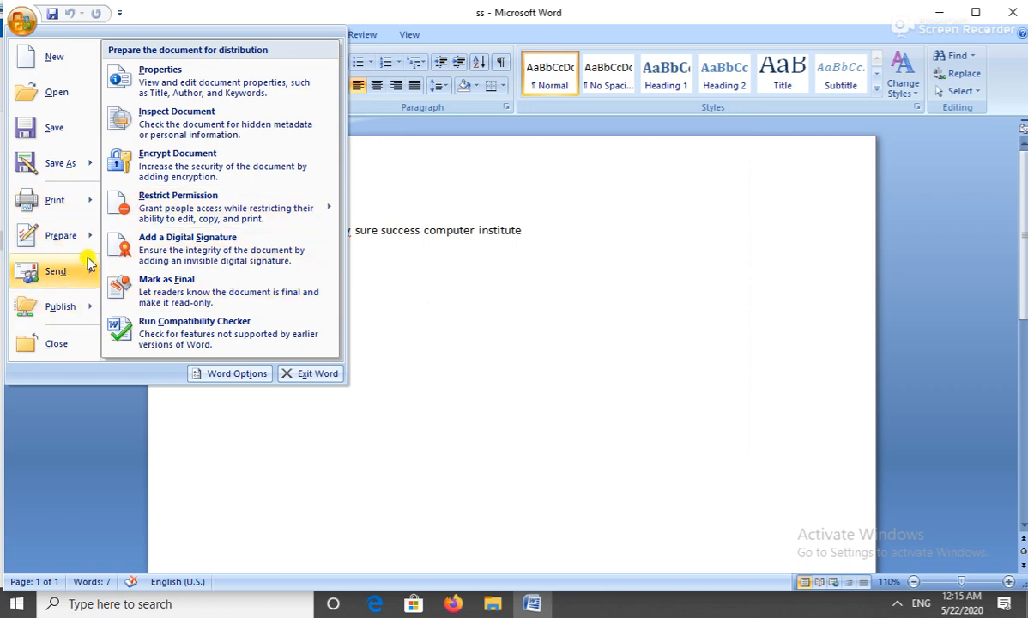
{"action": "mouse_move", "coordinate": [86, 242]}
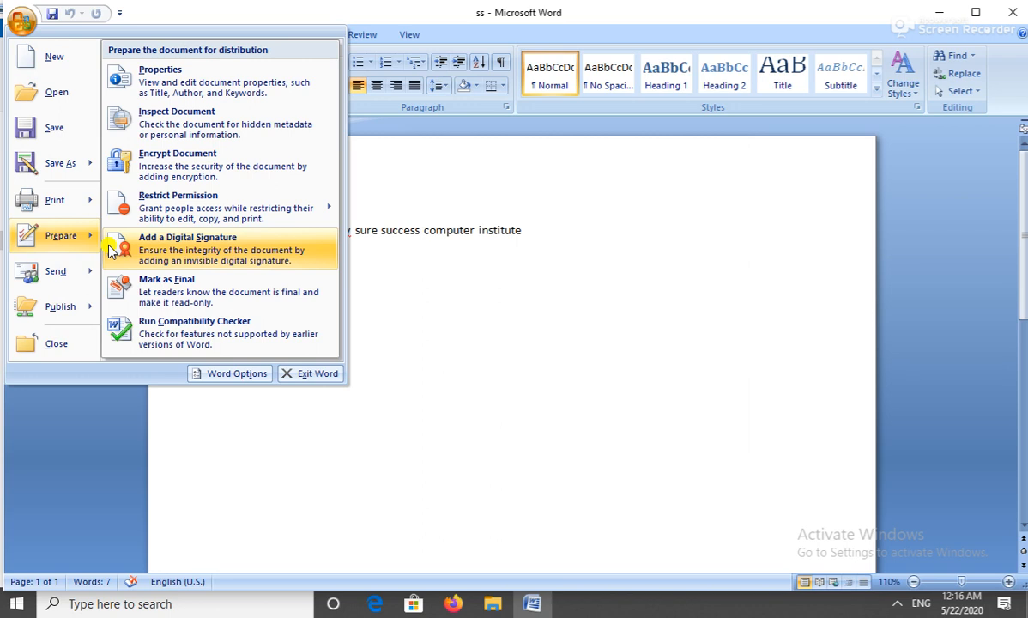
{"action": "left_click", "coordinate": [467, 249]}
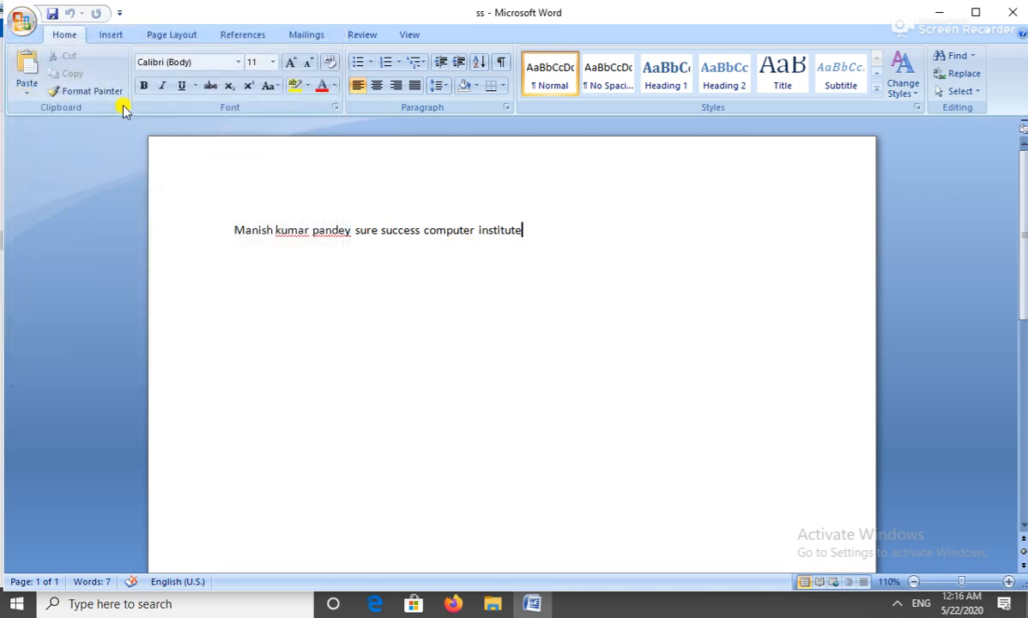
{"action": "left_click", "coordinate": [21, 26]}
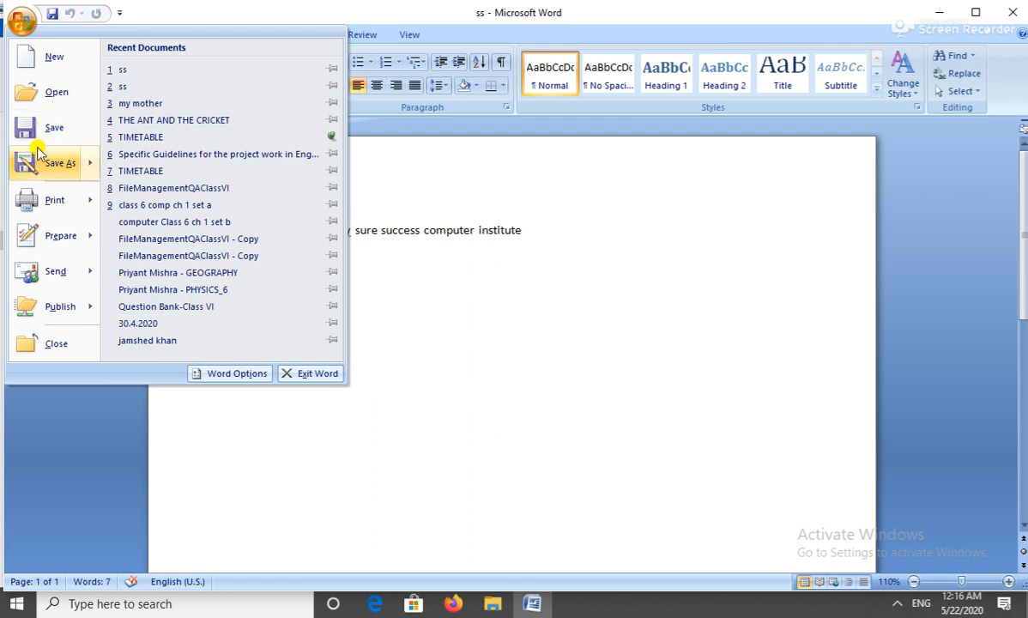
{"action": "mouse_move", "coordinate": [85, 235]}
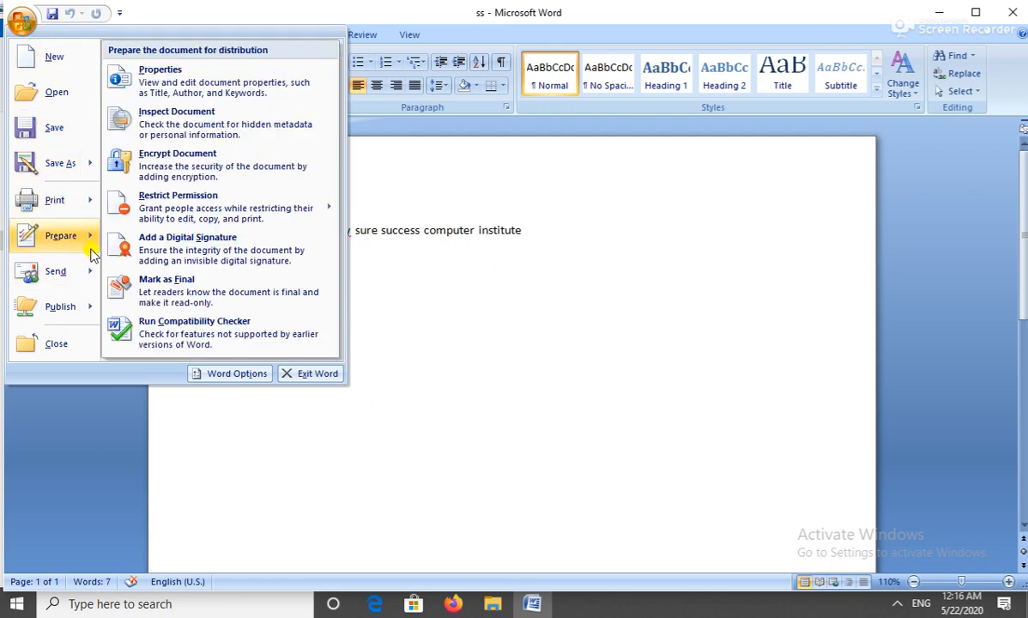
{"action": "left_click", "coordinate": [548, 274]}
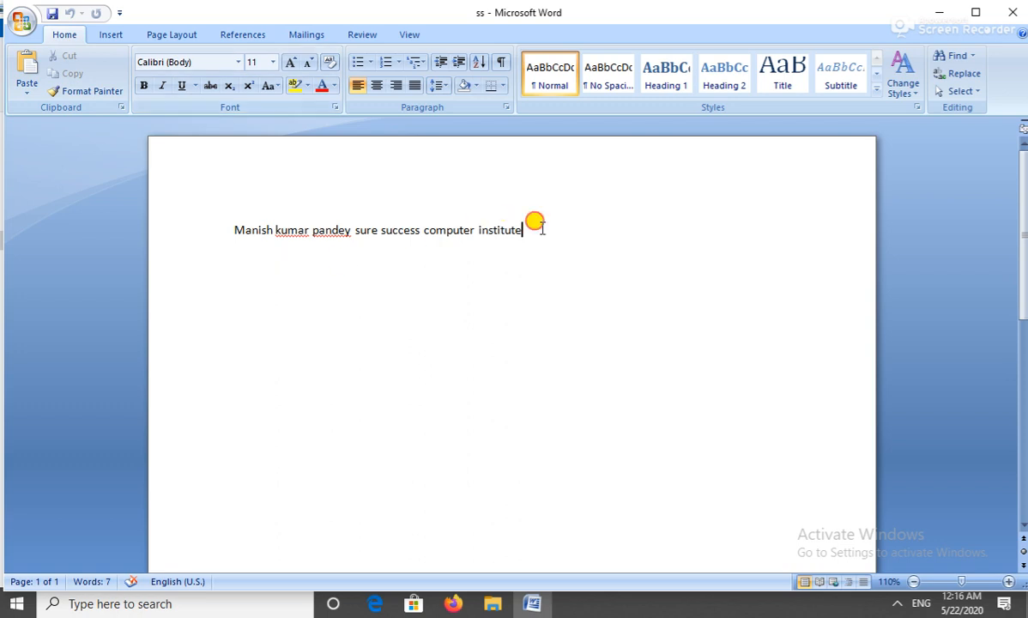
Delete the old line and type the author's first name followed by a space.
{"action": "left_click_drag", "start_coordinate": [538, 227], "coordinate": [234, 233]}
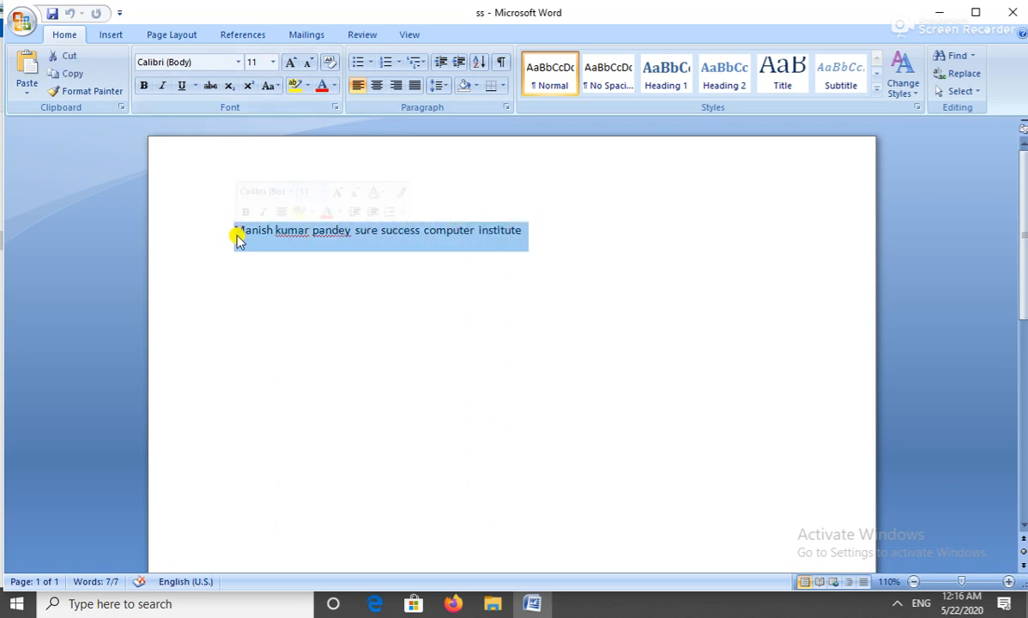
{"action": "key", "text": "Delete"}
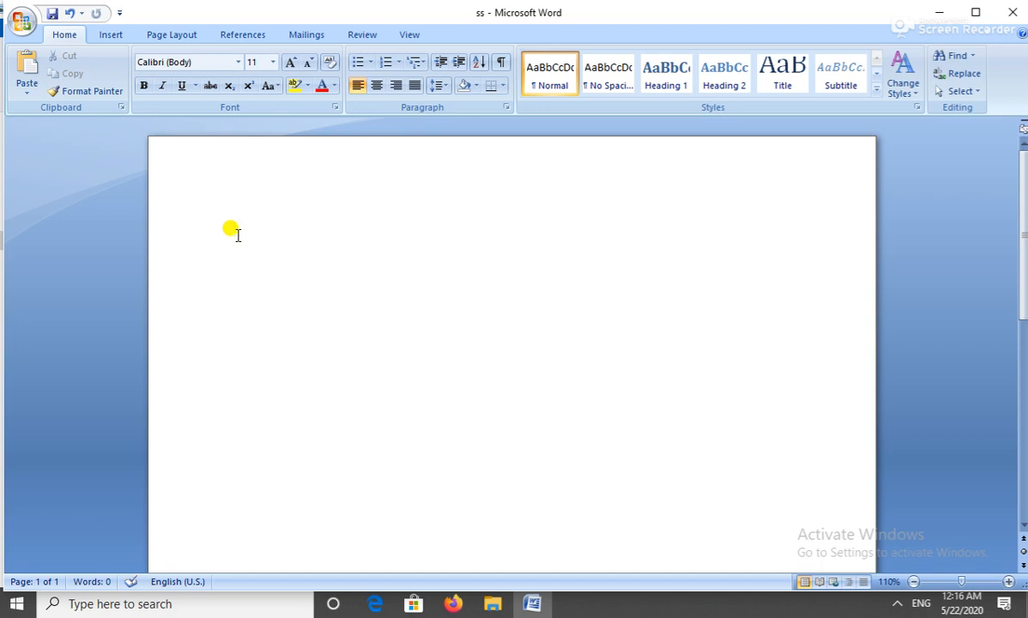
{"action": "type", "text": "Manish"}
{"action": "left_click_drag", "start_coordinate": [291, 230], "coordinate": [287, 229]}
Launch the On-Screen Keyboard by searching 'keybo' and move it below the typed name.
{"action": "left_click", "coordinate": [190, 604]}
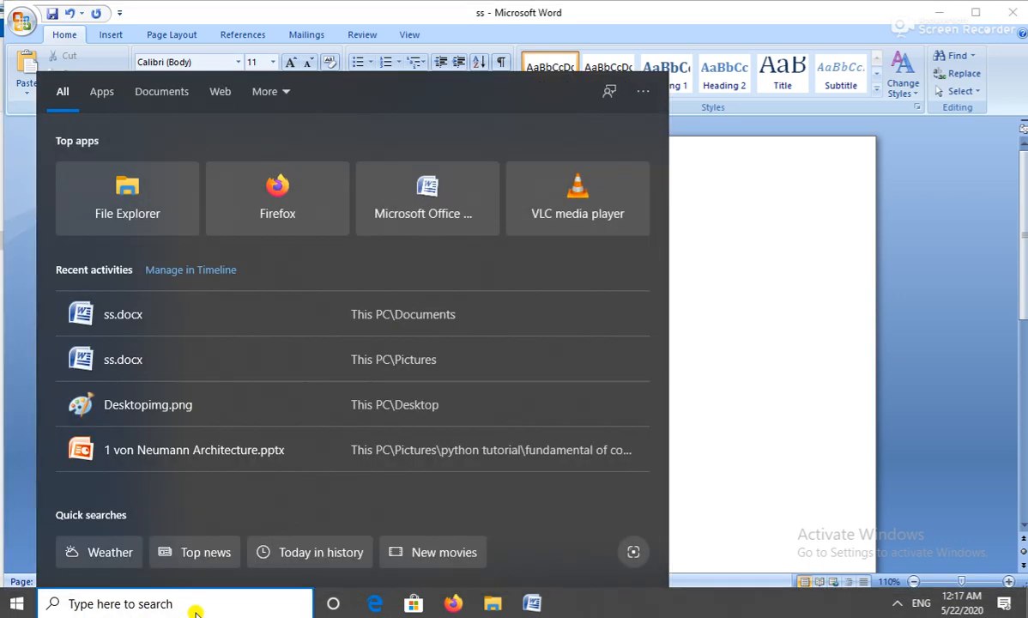
{"action": "type", "text": "ke"}
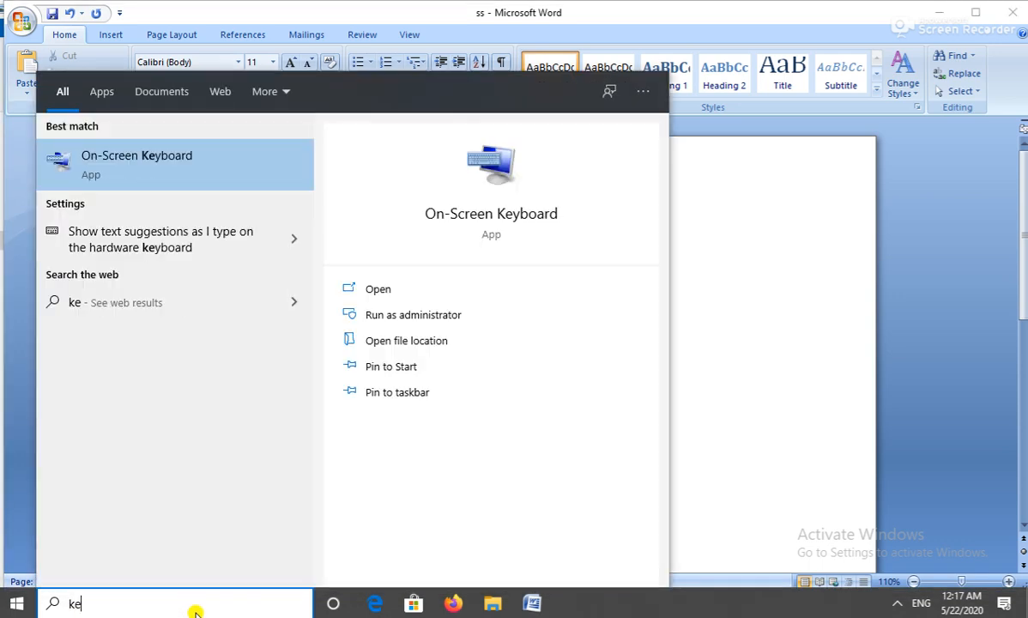
{"action": "type", "text": "ybo"}
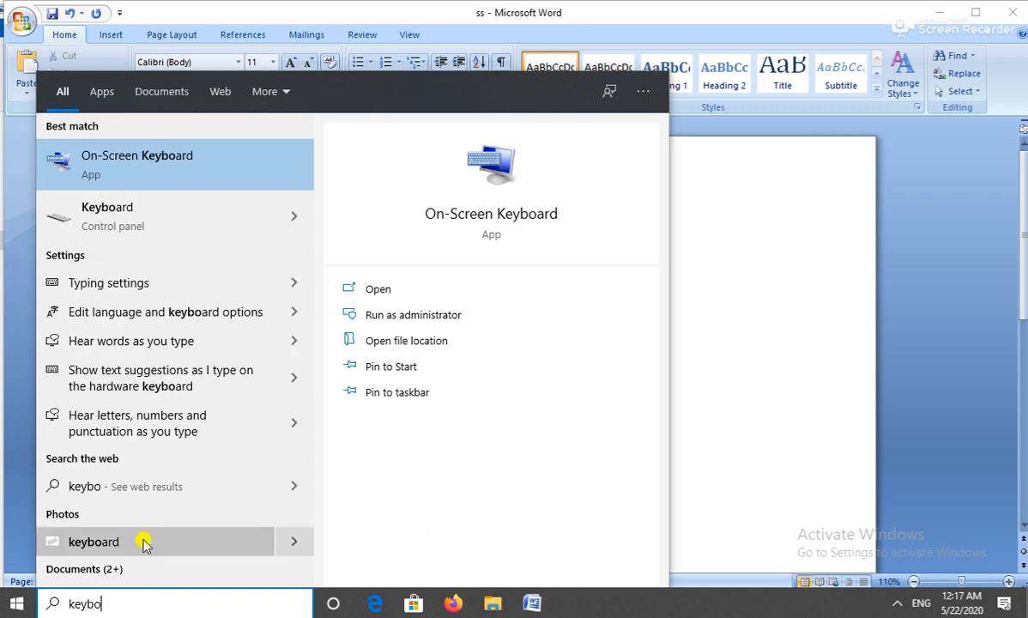
{"action": "left_click", "coordinate": [151, 170]}
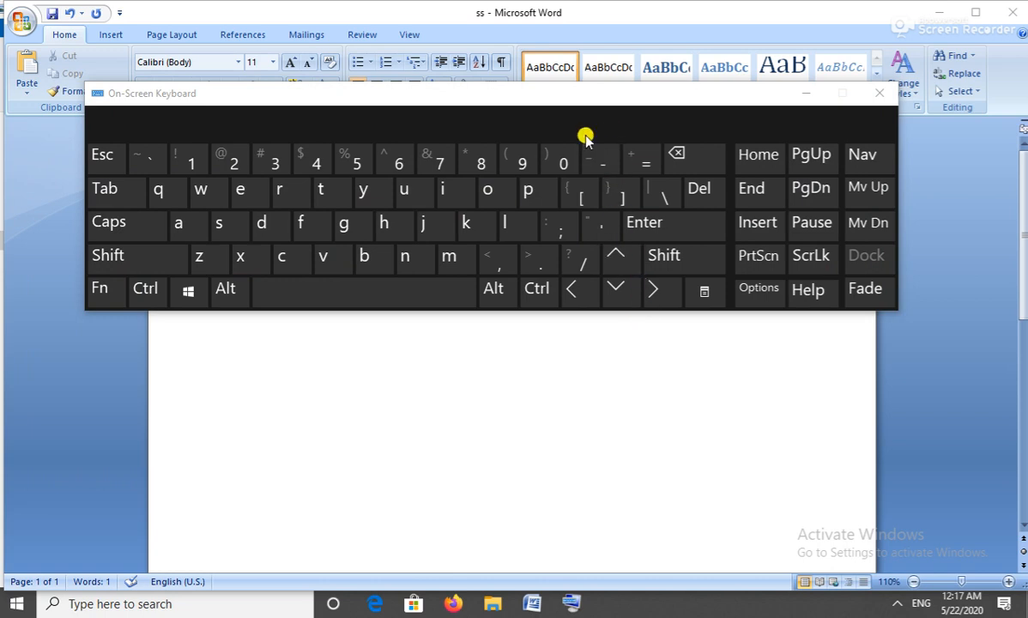
{"action": "left_click_drag", "start_coordinate": [566, 101], "coordinate": [596, 324]}
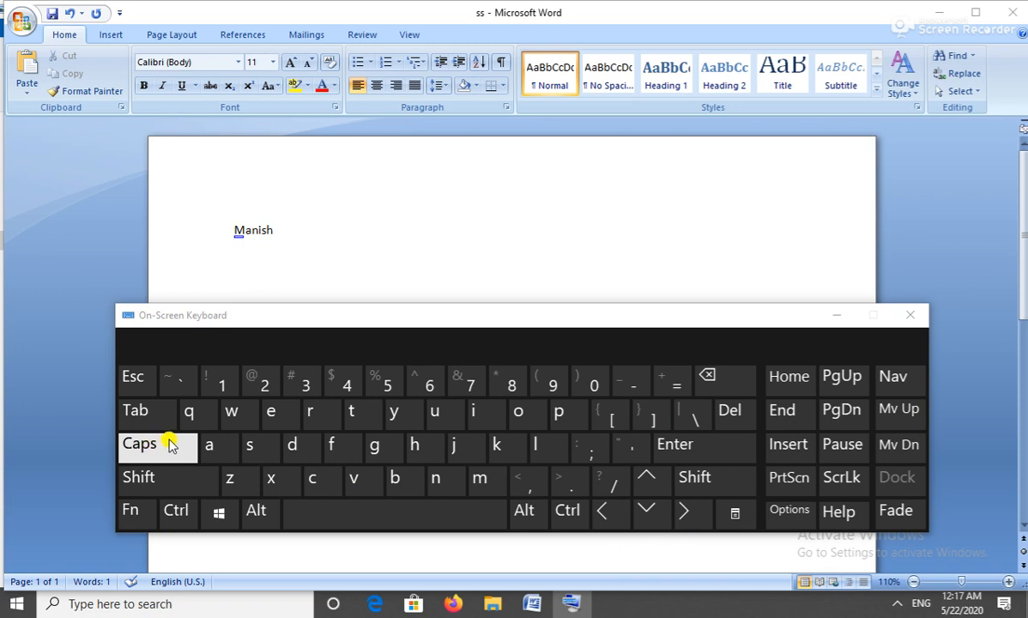
Select the whole first name using the On-Screen Keyboard's Shift+Left and finally Ctrl+A.
{"action": "left_click", "coordinate": [146, 482]}
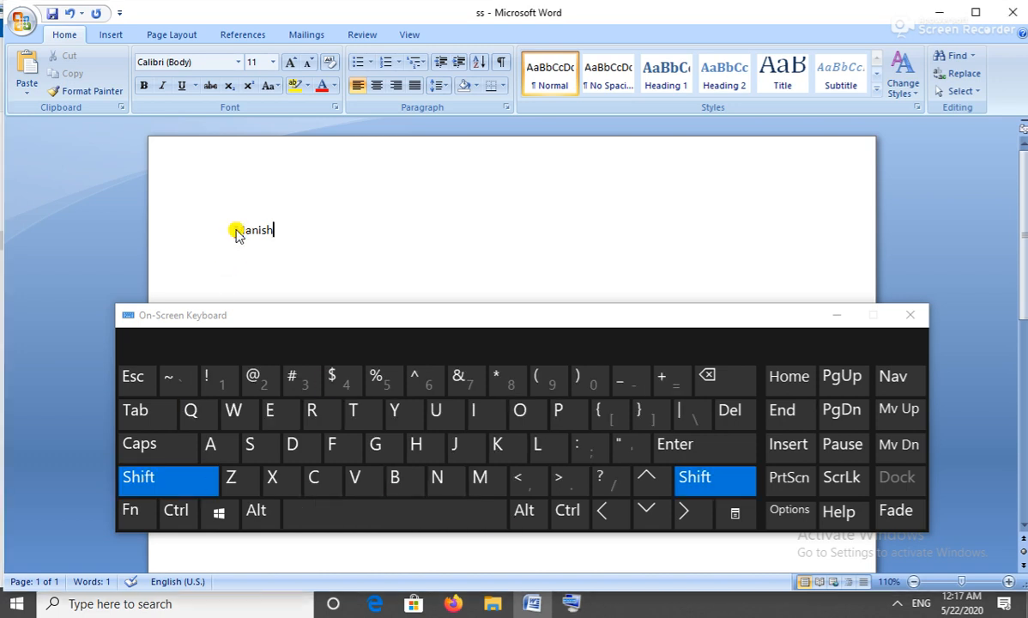
{"action": "left_click", "coordinate": [174, 489]}
{"action": "left_click", "coordinate": [174, 489]}
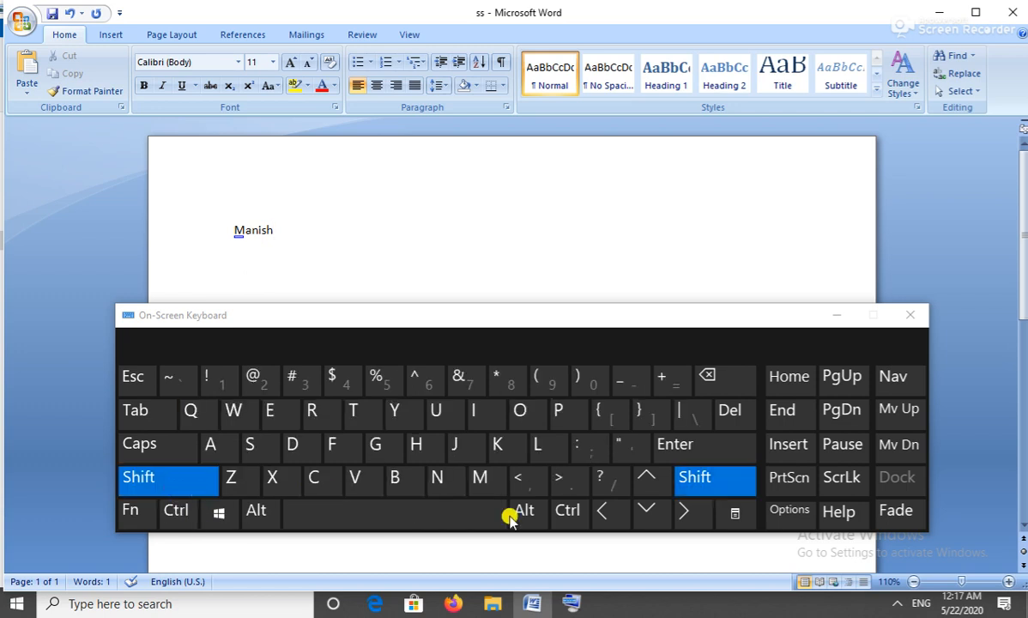
{"action": "left_click", "coordinate": [609, 512]}
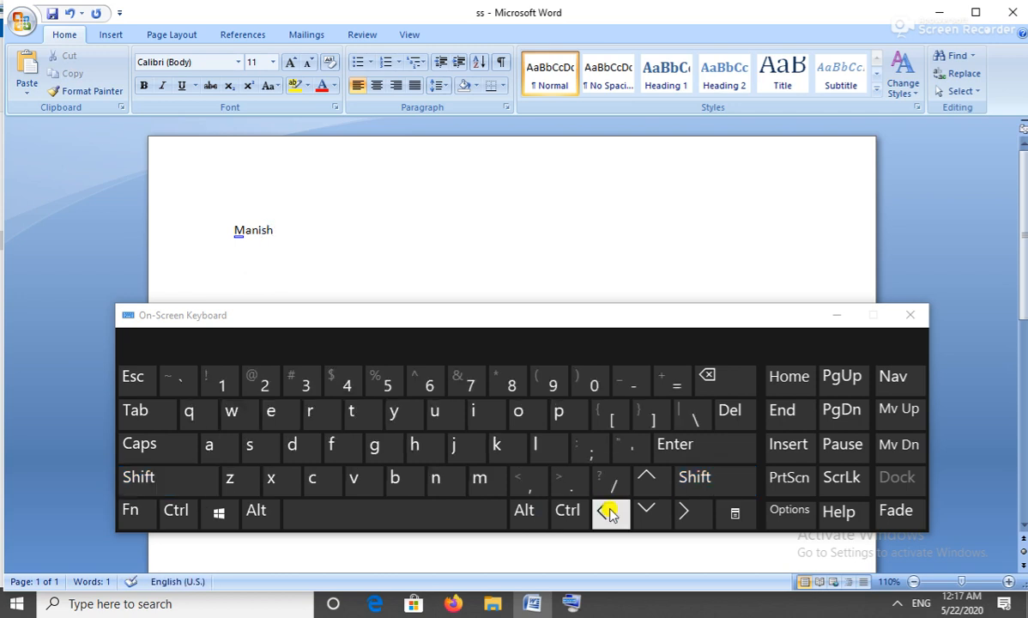
{"action": "left_click", "coordinate": [609, 512]}
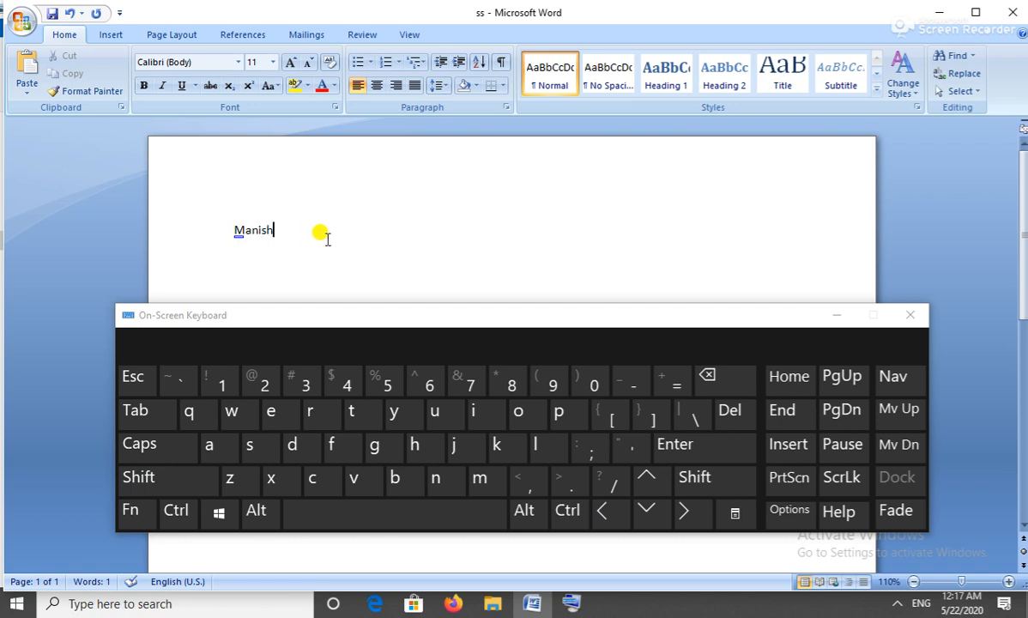
{"action": "key", "text": "shift"}
{"action": "key", "text": "shift"}
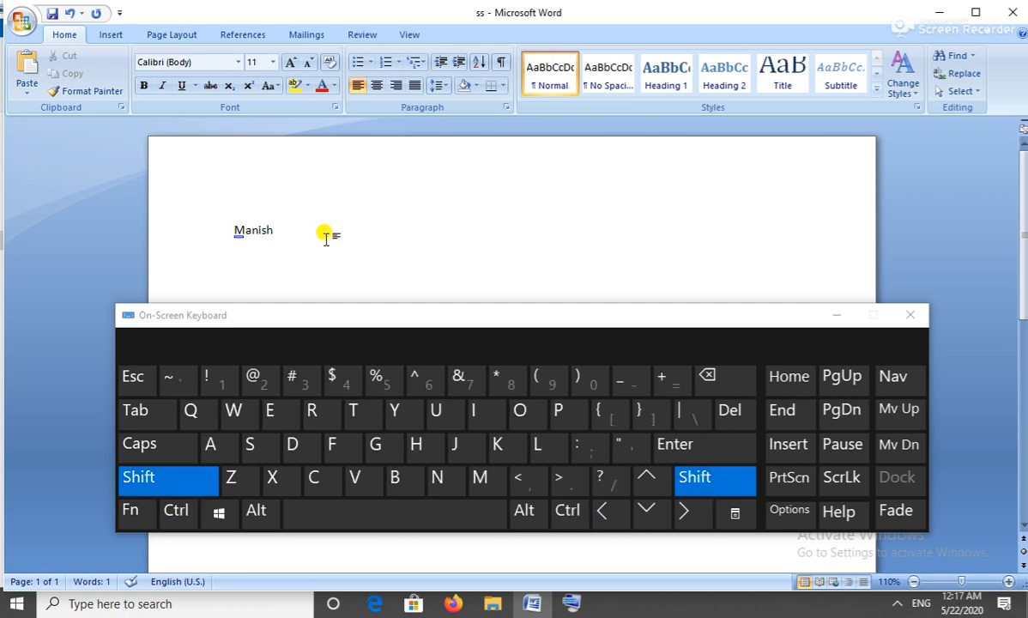
{"action": "key", "text": "shift+Left"}
{"action": "key", "text": "shift+Left"}
{"action": "key", "text": "shift+Left"}
{"action": "key", "text": "shift+Left"}
{"action": "key", "text": "shift+Left"}
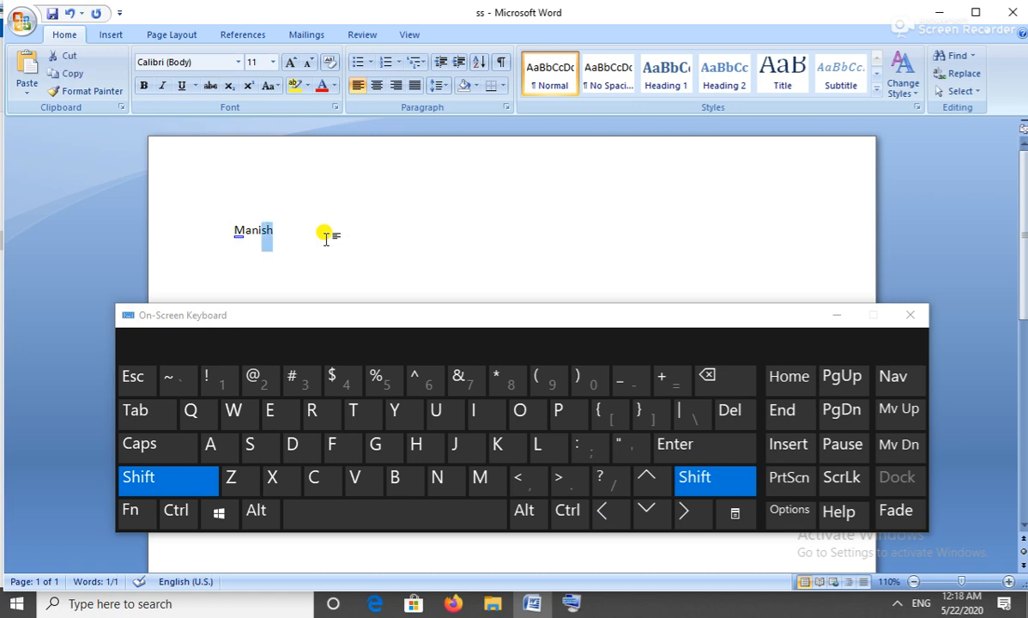
{"action": "key", "text": "shift+Left"}
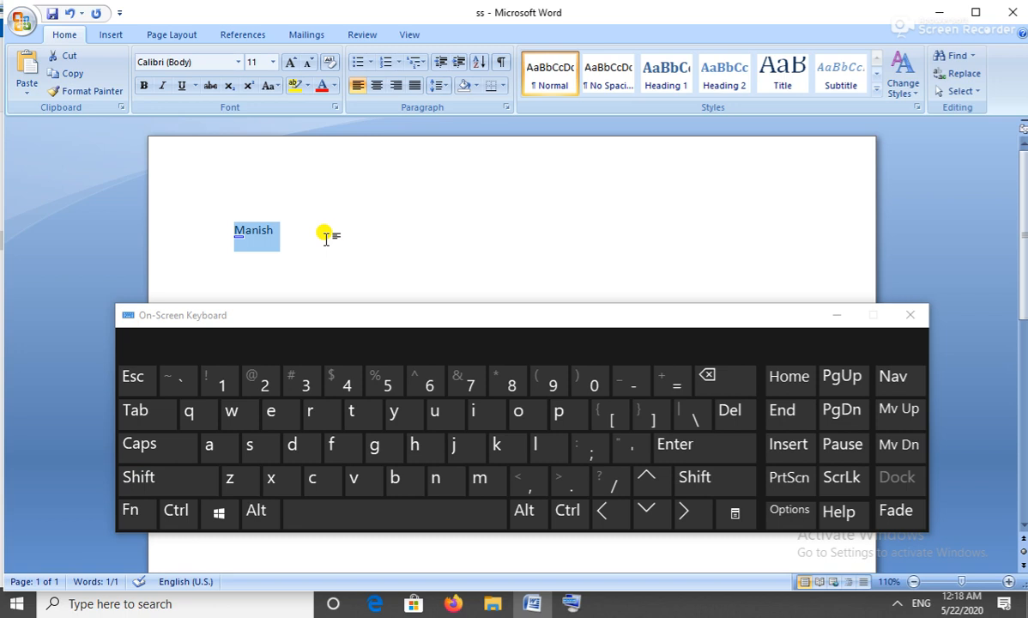
{"action": "left_click", "coordinate": [325, 239]}
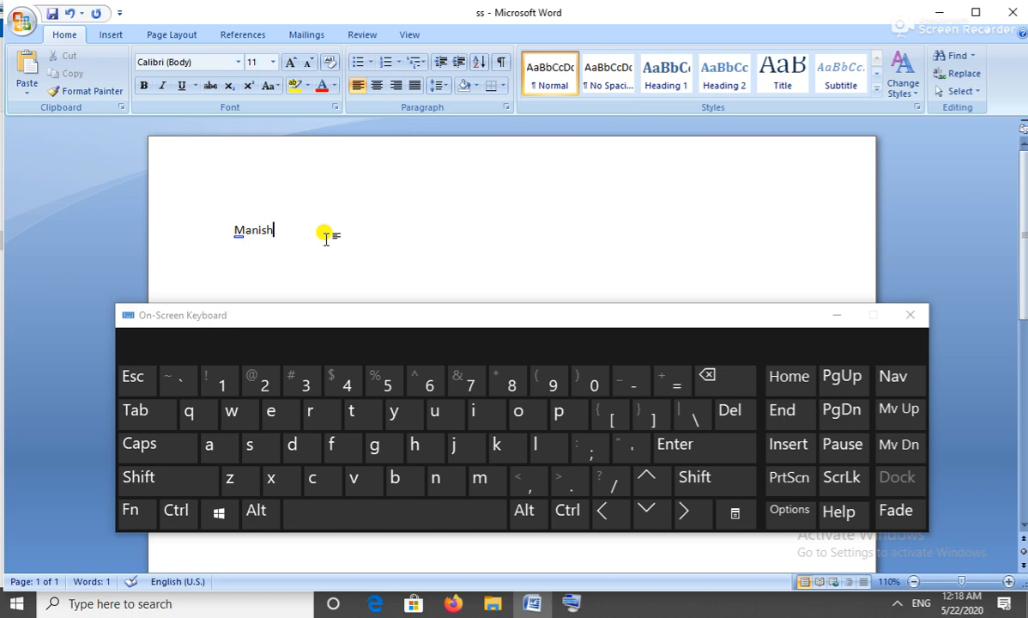
{"action": "key", "text": "shift"}
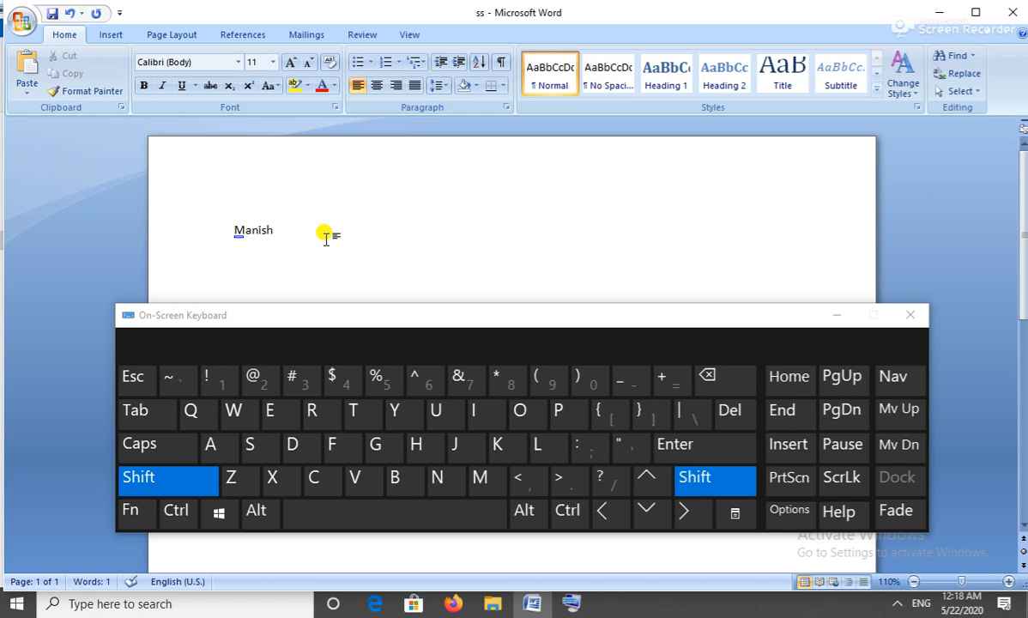
{"action": "key", "text": "ctrl+a"}
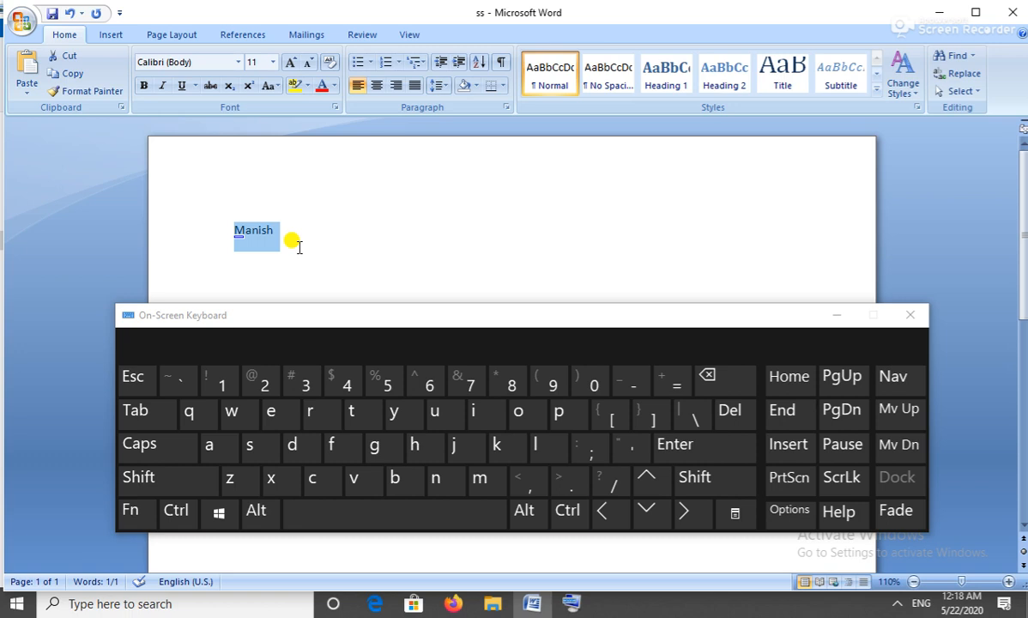
Make the first name bold, italic and underlined, briefly trying strikethrough and removing it.
{"action": "key", "text": "ctrl"}
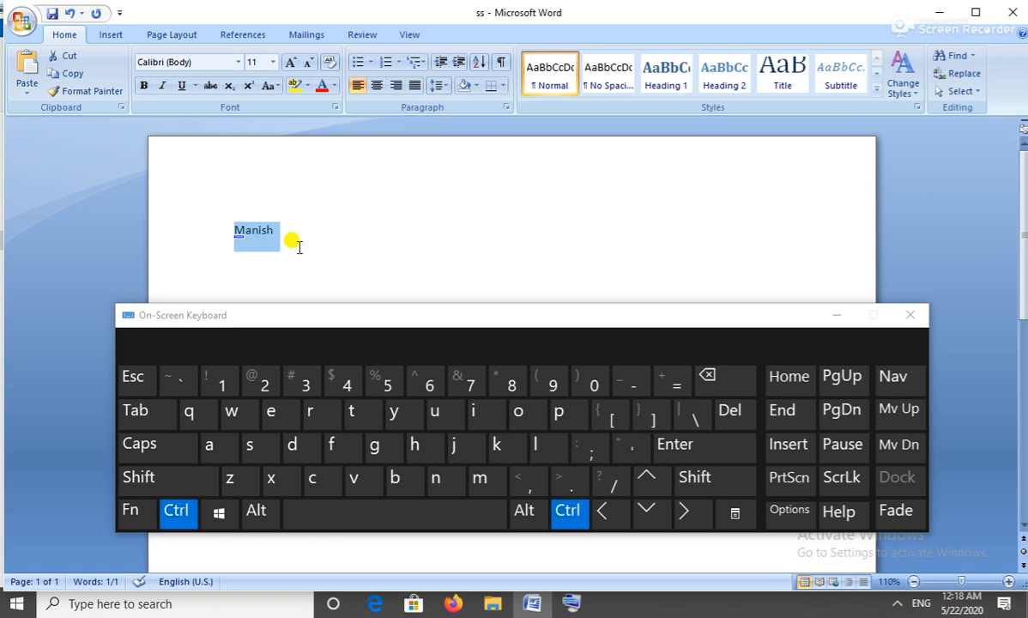
{"action": "key", "text": "ctrl+b"}
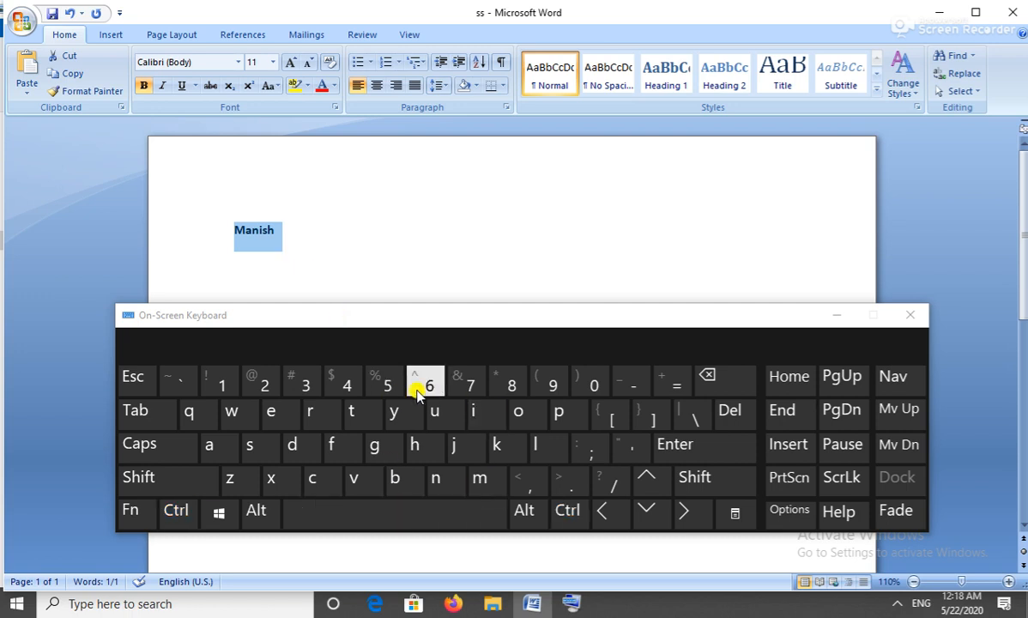
{"action": "left_click", "coordinate": [142, 89]}
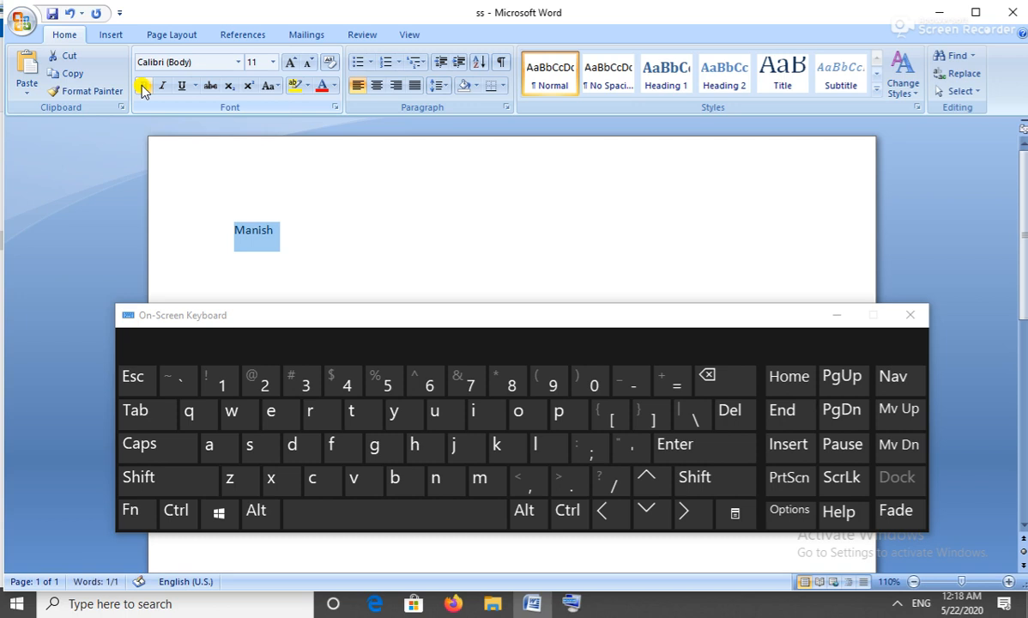
{"action": "left_click", "coordinate": [142, 89]}
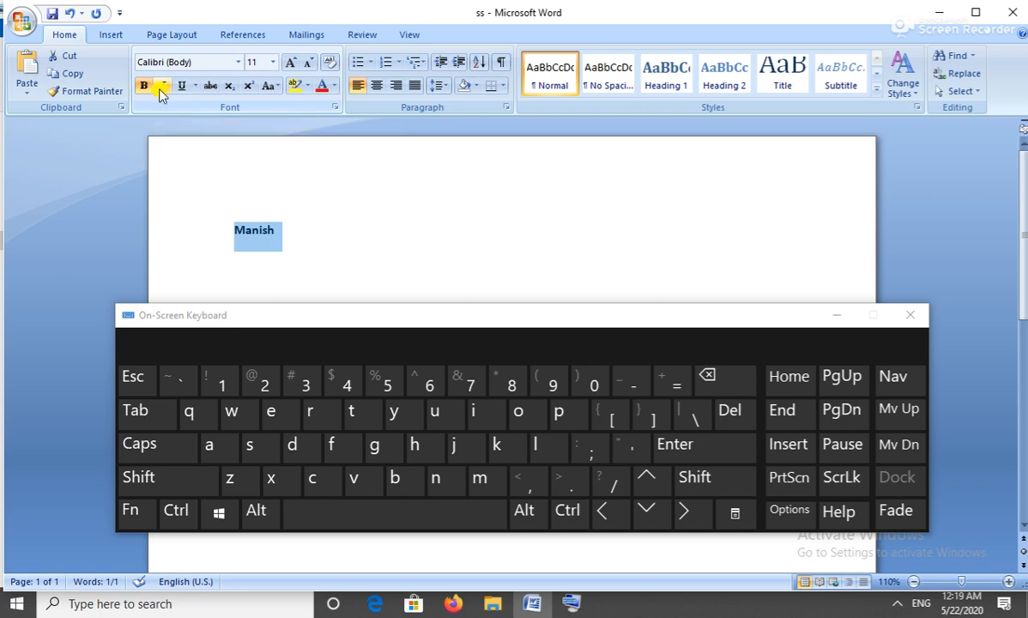
{"action": "left_click", "coordinate": [163, 86]}
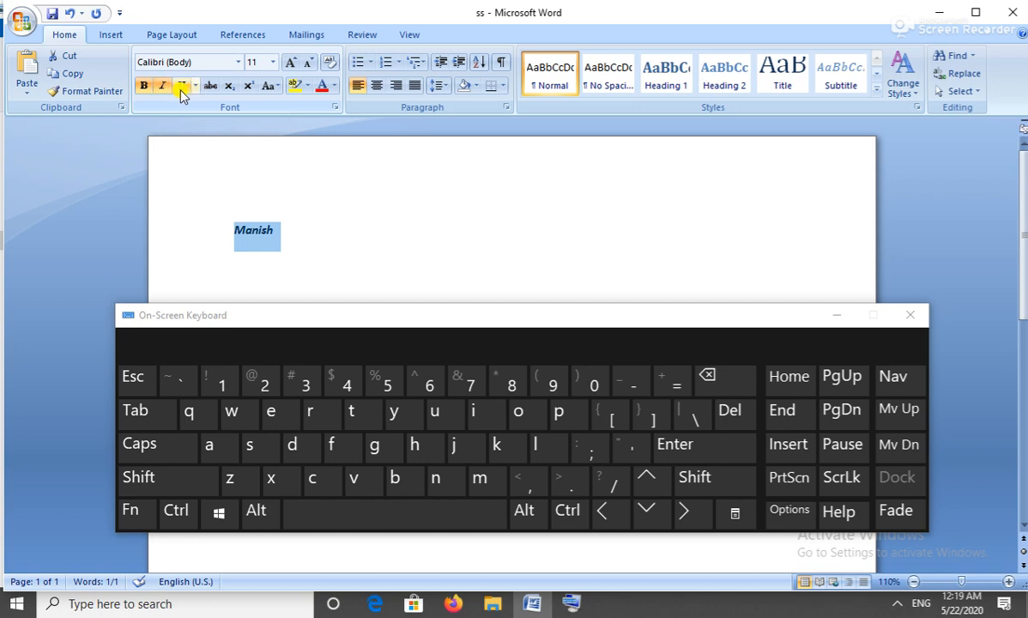
{"action": "left_click", "coordinate": [182, 87]}
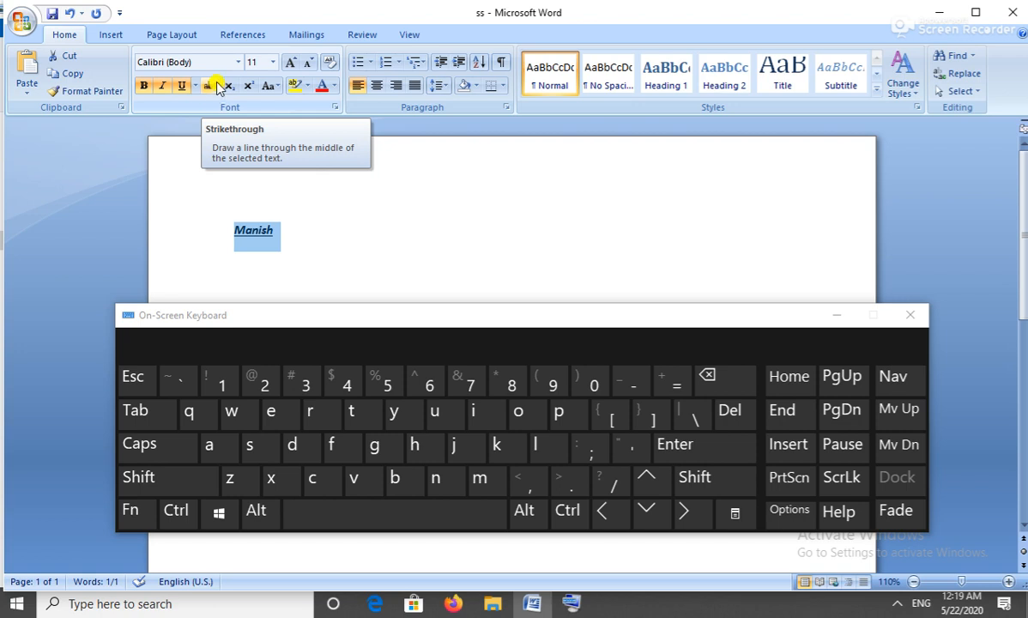
{"action": "left_click", "coordinate": [211, 87]}
{"action": "left_click", "coordinate": [211, 87]}
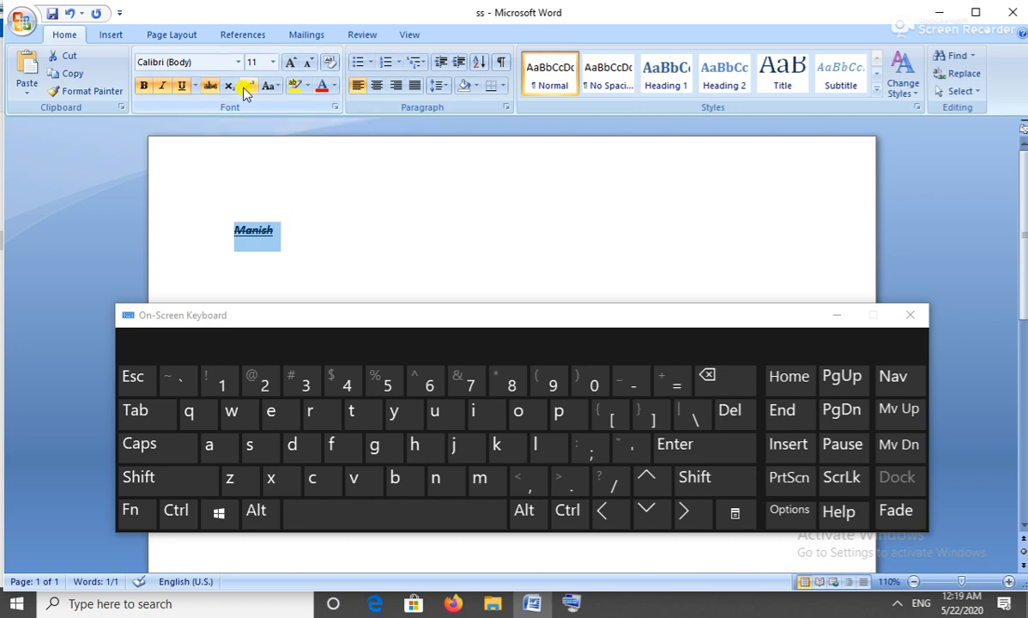
{"action": "left_click", "coordinate": [208, 85]}
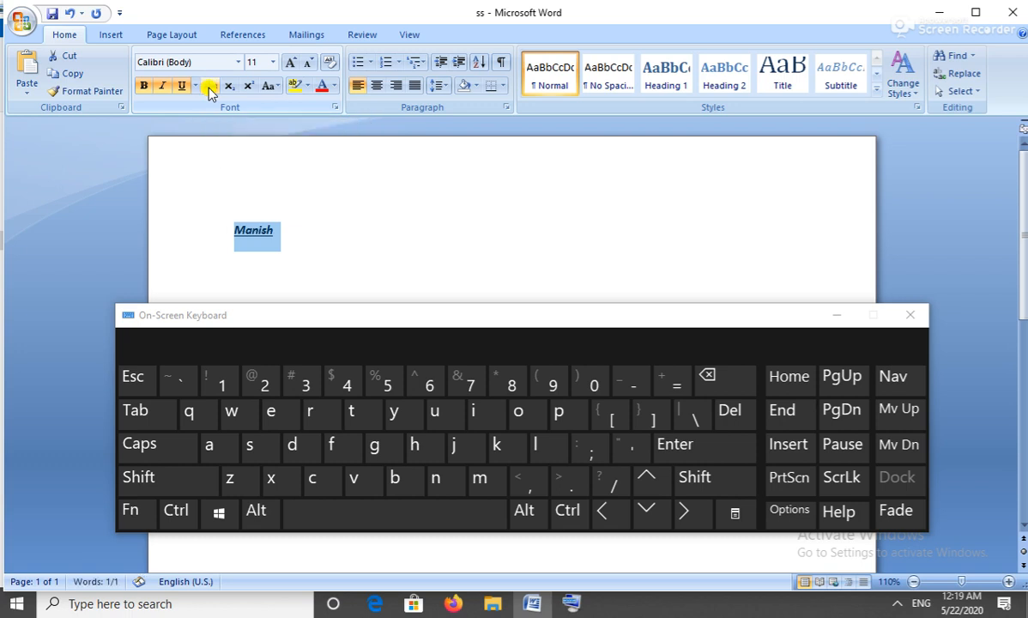
{"action": "left_click", "coordinate": [288, 227]}
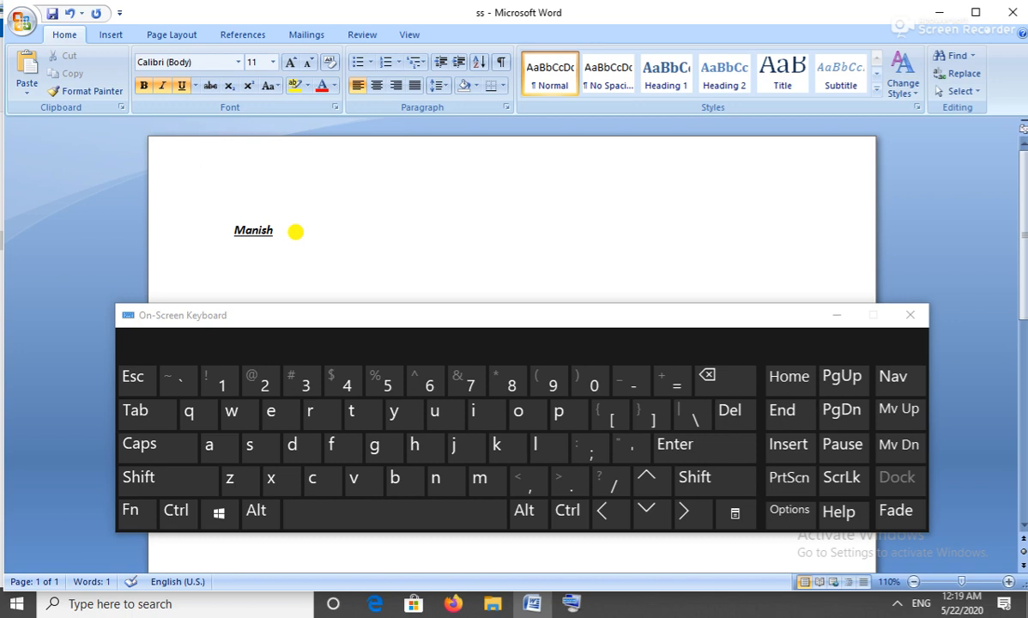
Type ' x2' after the name and make its 2 a subscript with Ctrl+=.
{"action": "type", "text": "x2"}
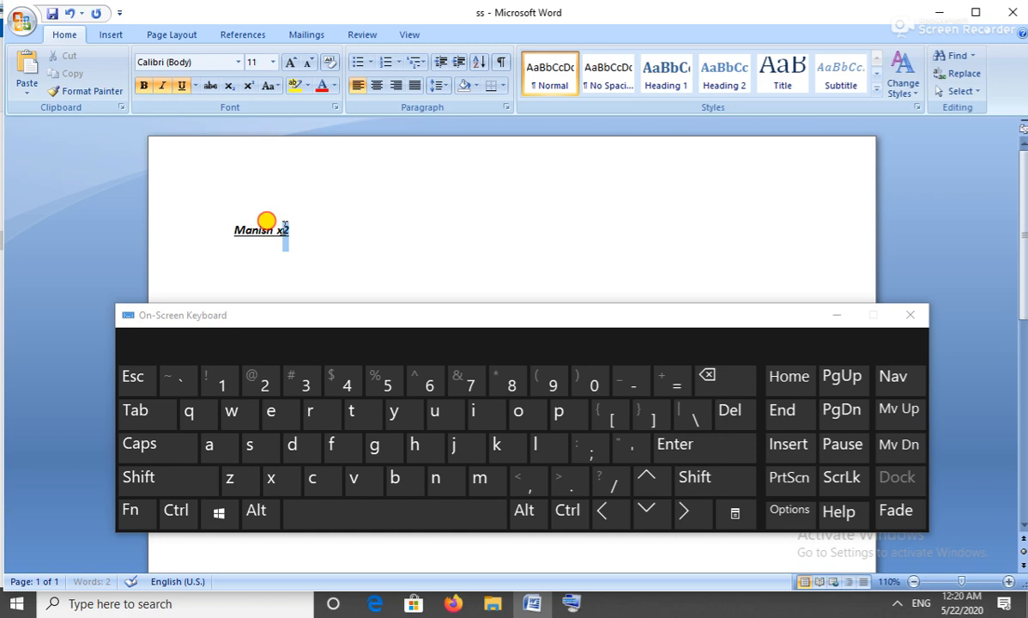
{"action": "left_click_drag", "start_coordinate": [282, 232], "coordinate": [291, 242]}
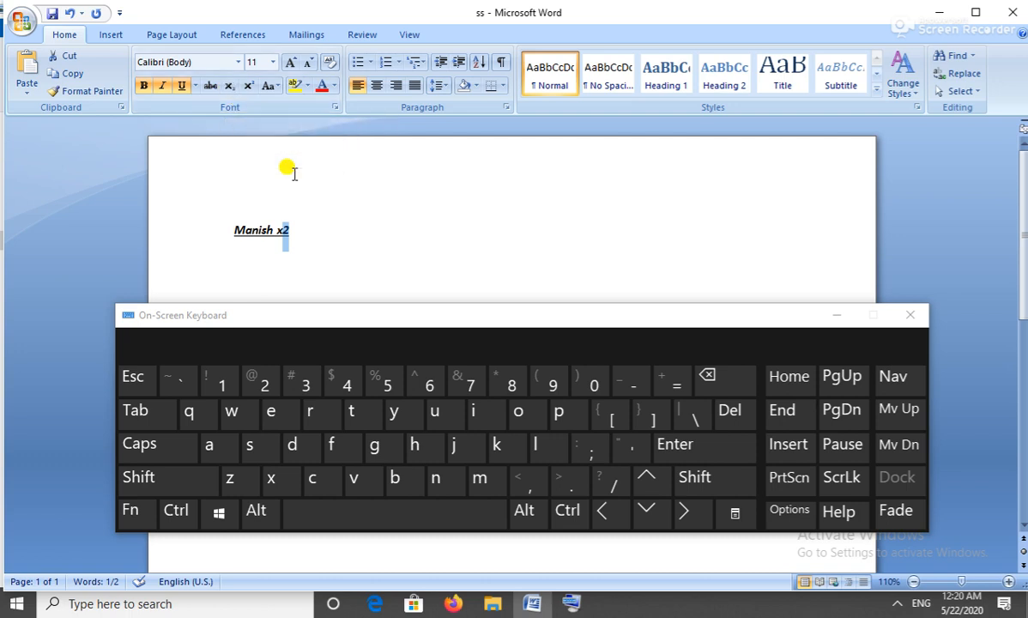
{"action": "key", "text": "ctrl"}
{"action": "key", "text": "ctrl+="}
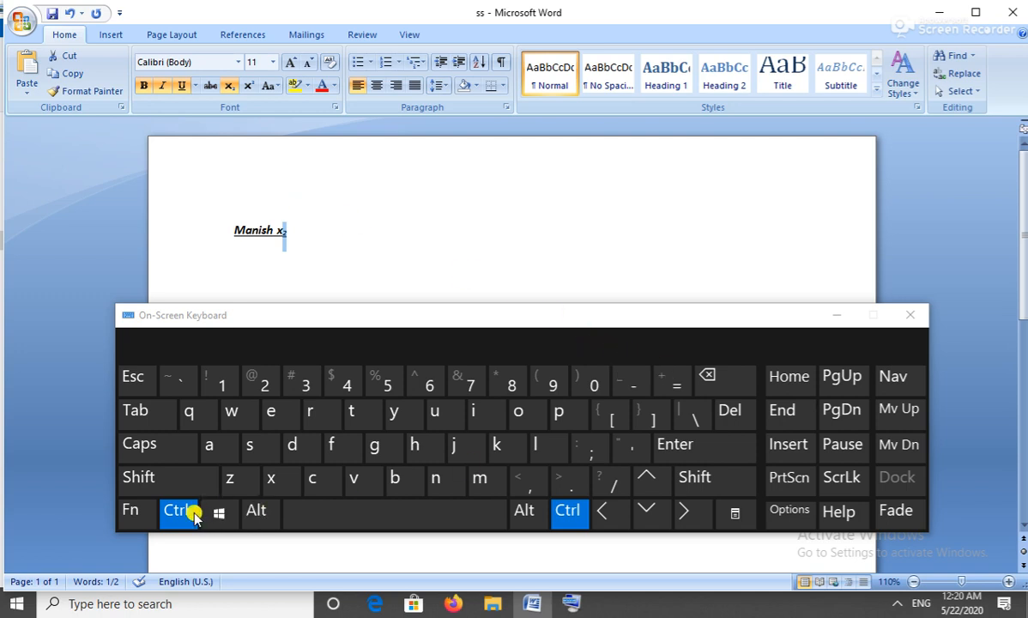
{"action": "left_click", "coordinate": [672, 386]}
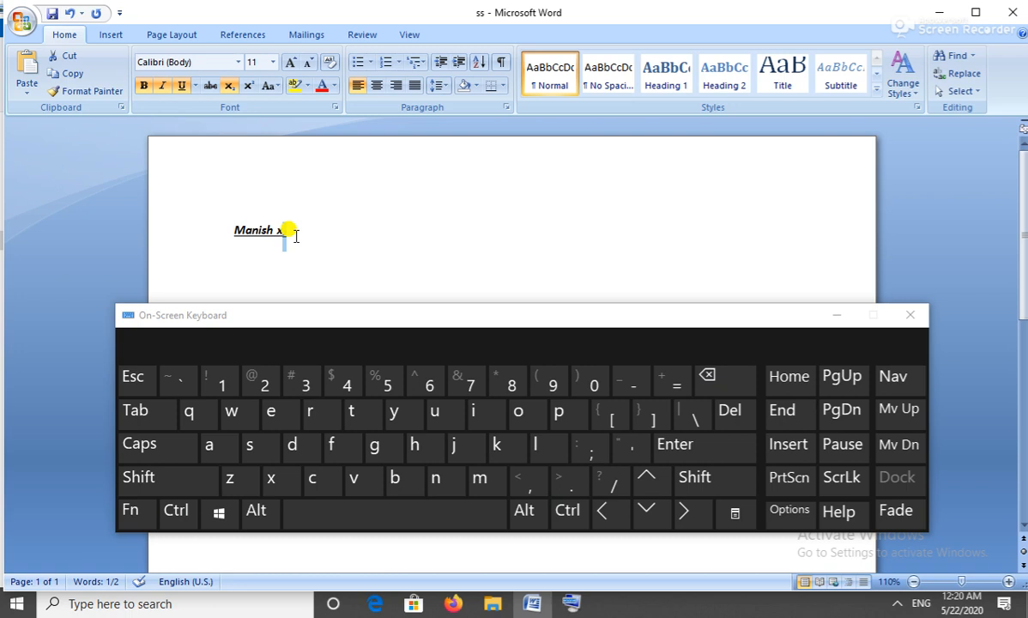
Add another plain x2 after x₂ and select its final 2.
{"action": "type", "text": "2"}
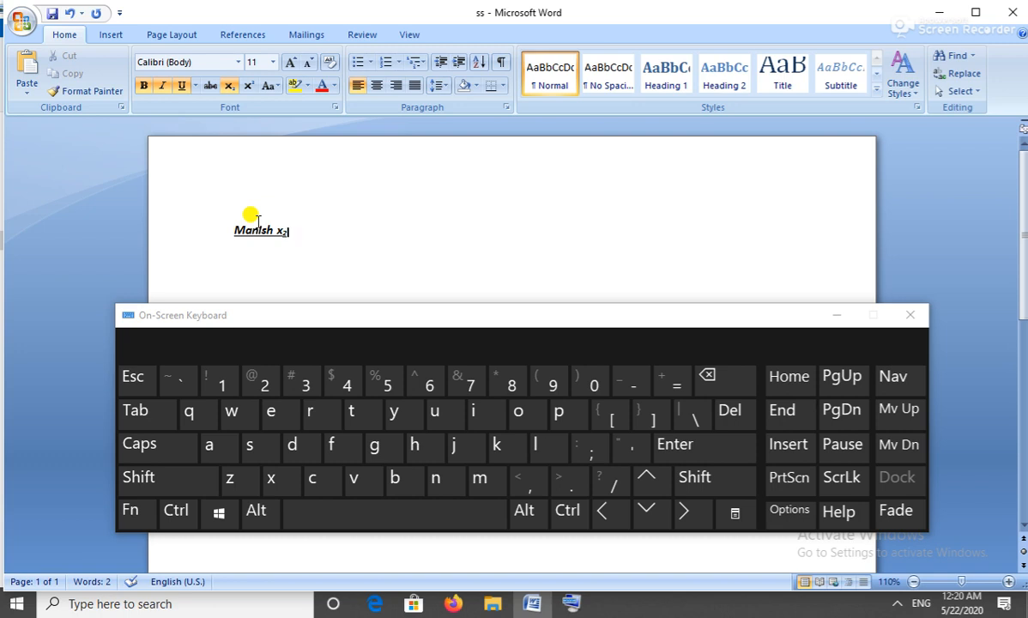
{"action": "key", "text": "ctrl+space"}
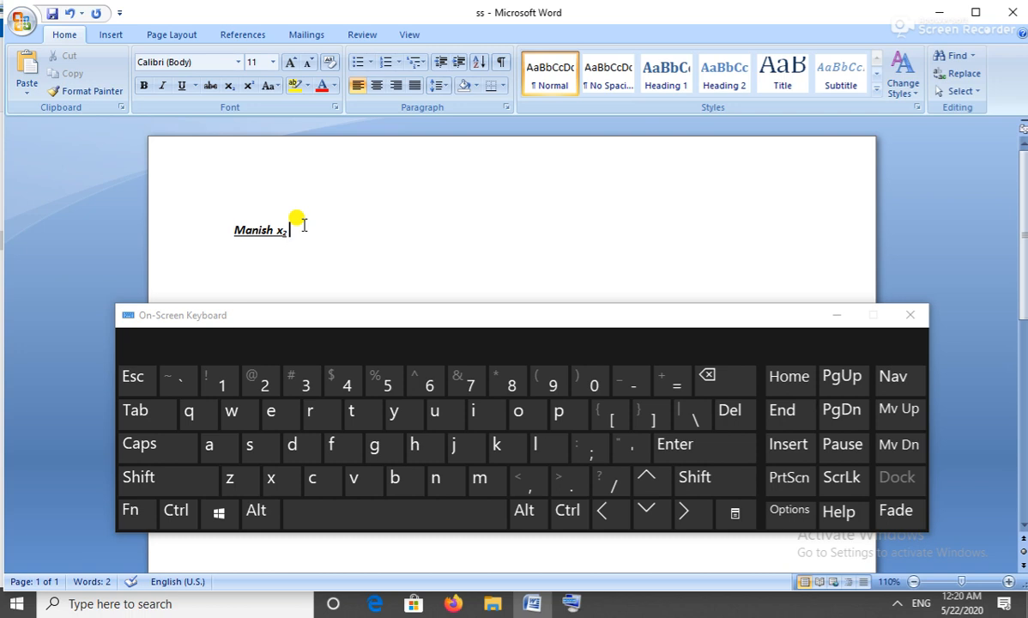
{"action": "type", "text": "x2"}
{"action": "key", "text": "ctrl+equal"}
{"action": "type", "text": "2"}
{"action": "key", "text": "shift+Left"}
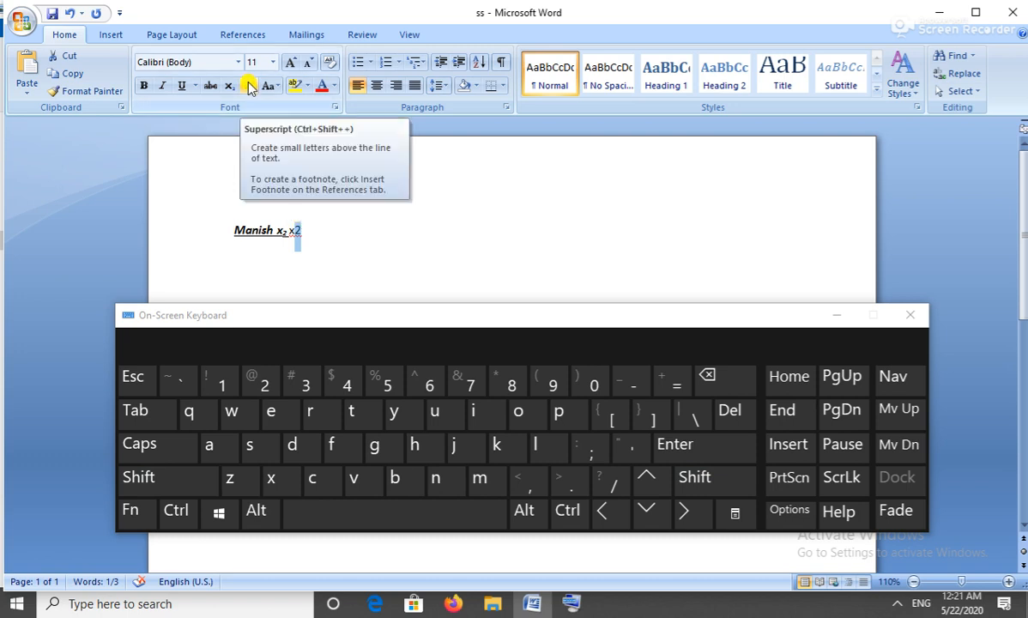
Make the selected final 2 superscript with Ctrl+Shift+=, giving x².
{"action": "key", "text": "ctrl"}
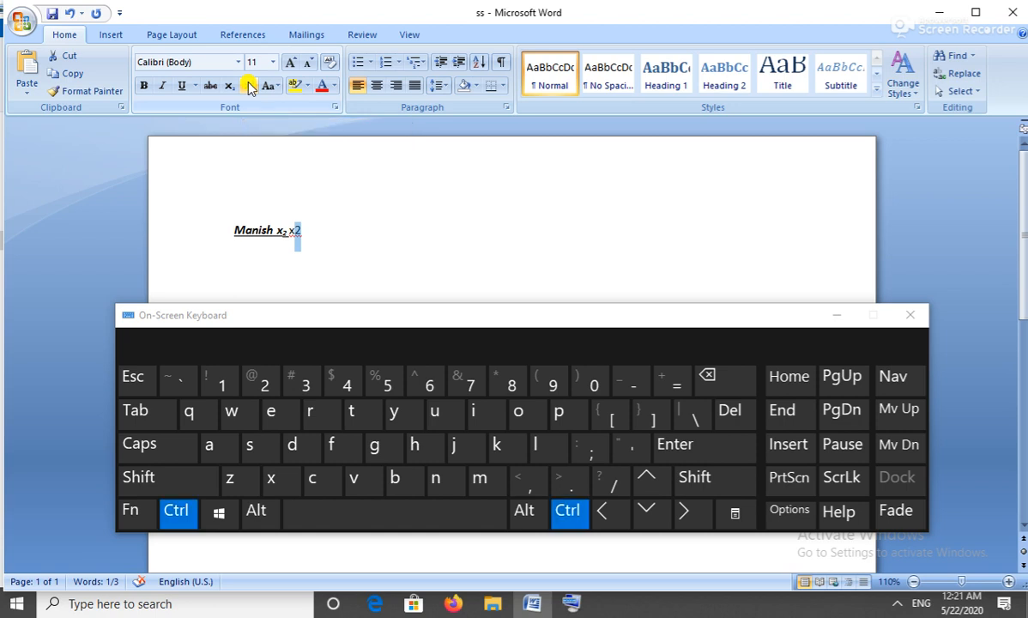
{"action": "key", "text": "shift"}
{"action": "key", "text": "ctrl+shift+equal"}
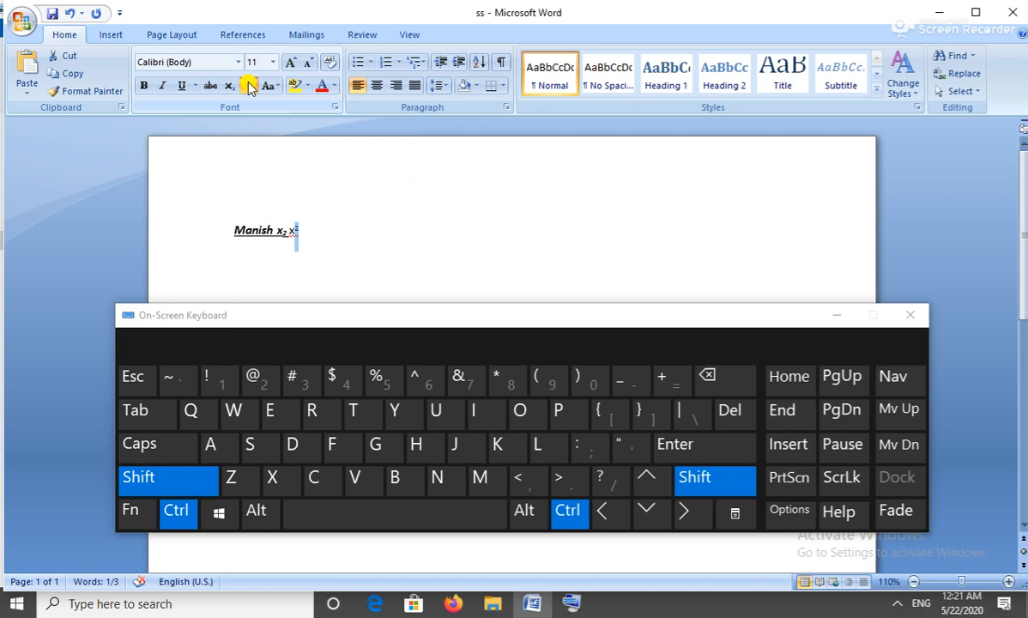
{"action": "key", "text": "shift"}
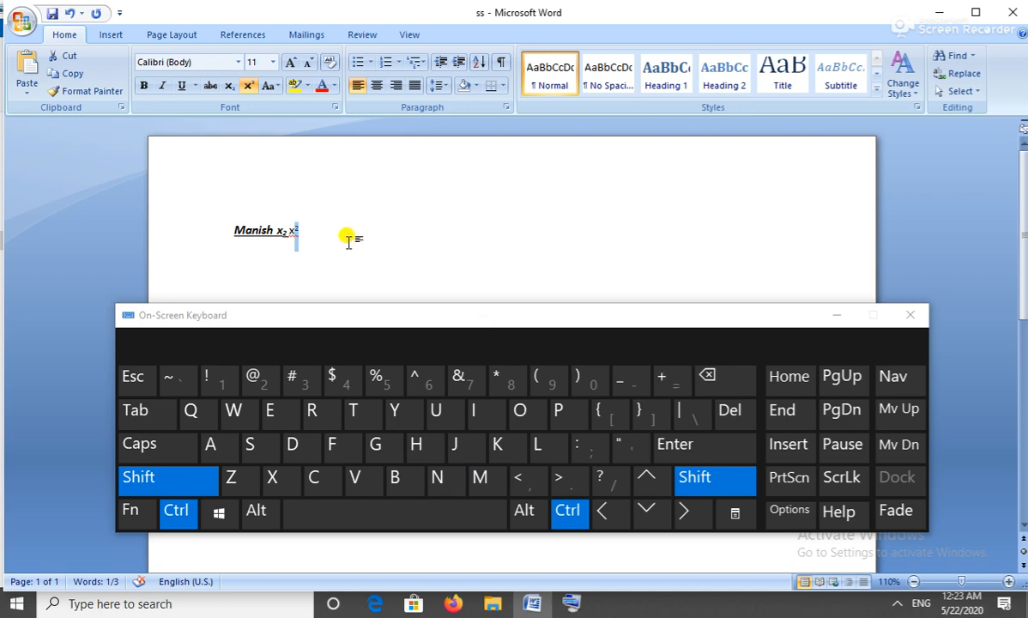
Add a 2 after x², superscript it to form 2², then turn superscript off.
{"action": "left_click", "coordinate": [304, 229]}
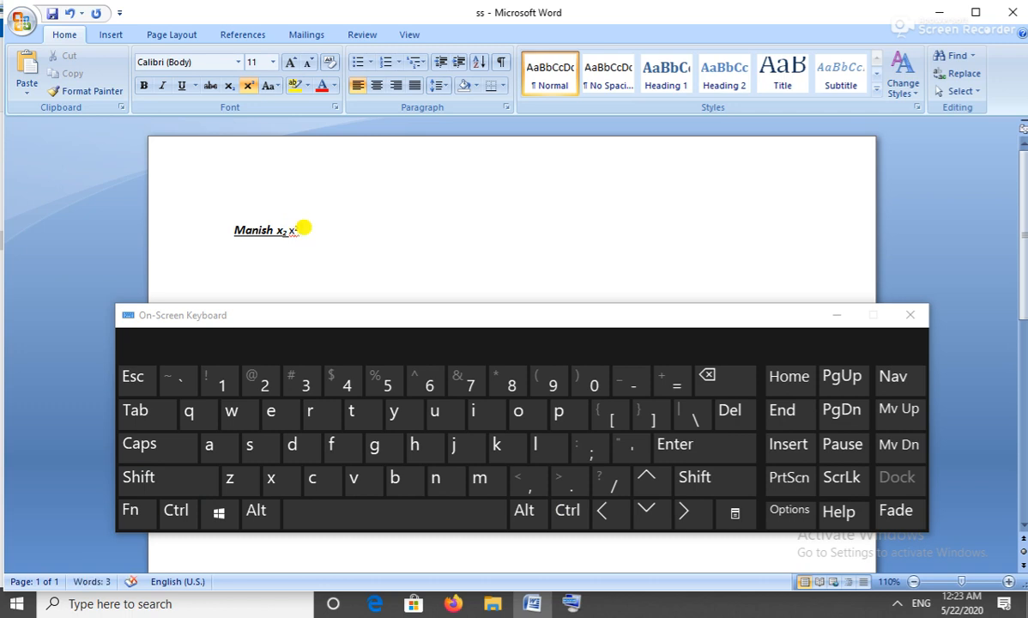
{"action": "key", "text": "ctrl+shift+equal"}
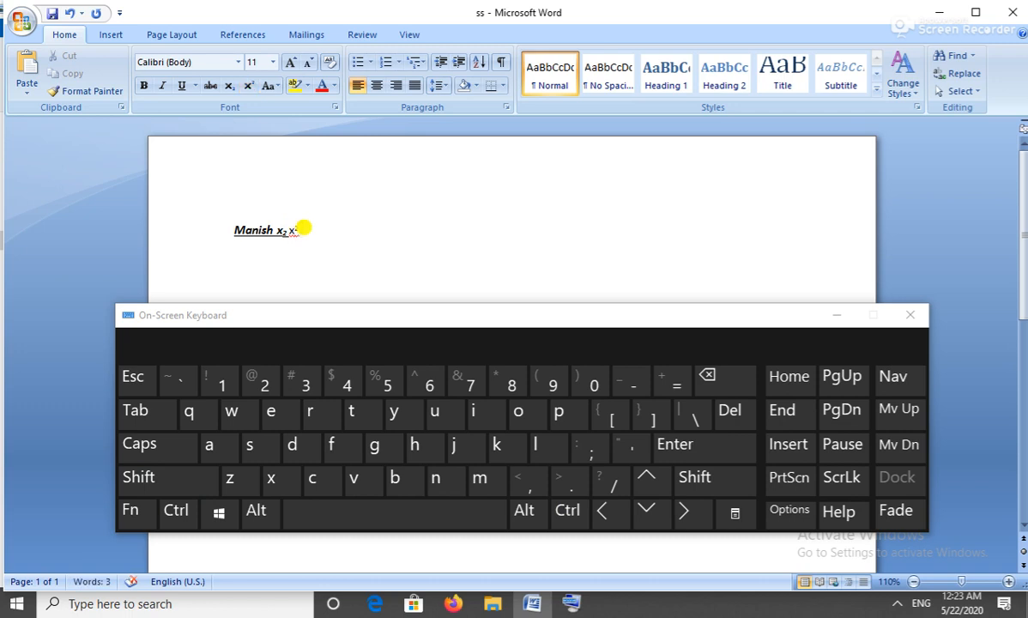
{"action": "type", "text": "2"}
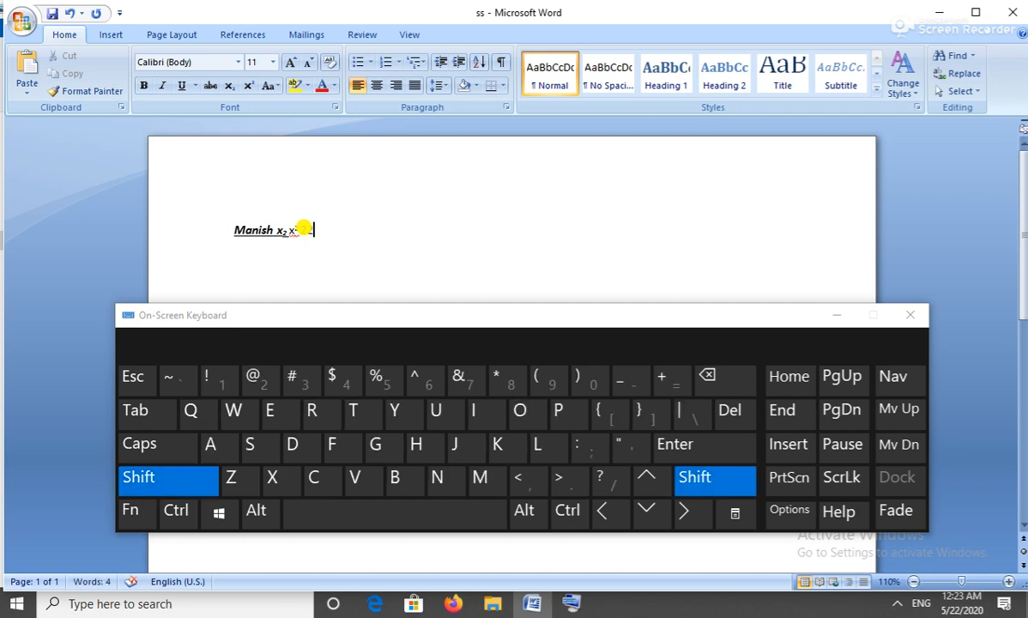
{"action": "key", "text": "shift+Left"}
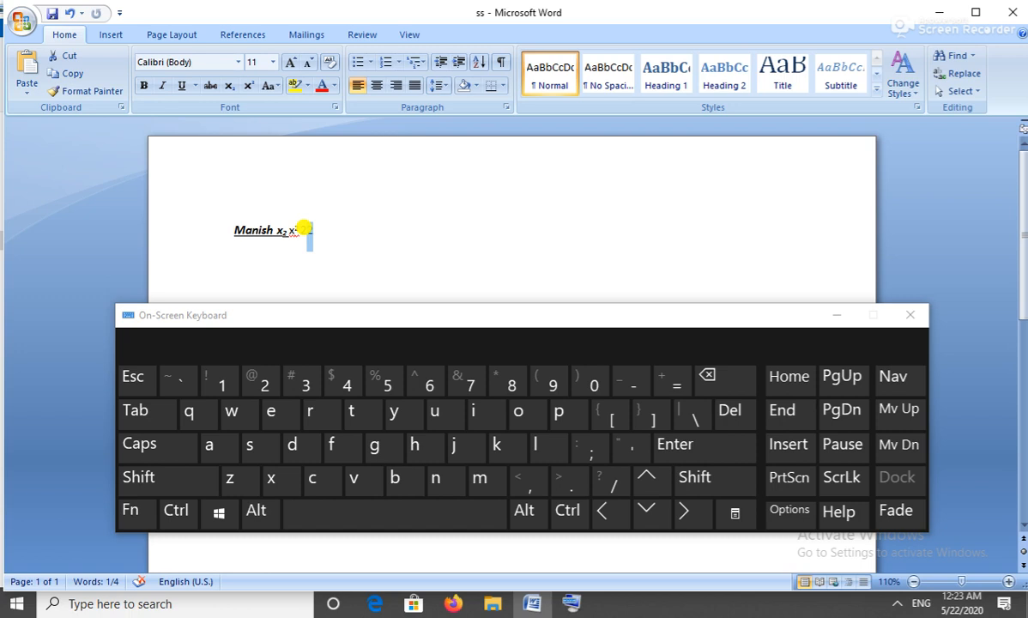
{"action": "key", "text": "ctrl+shift"}
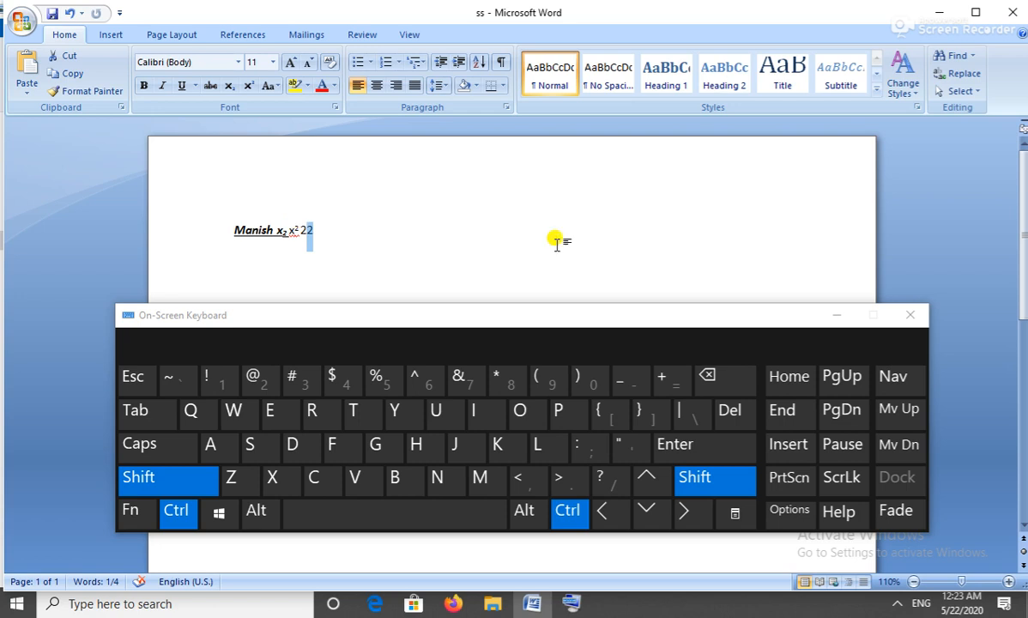
{"action": "left_click", "coordinate": [670, 384]}
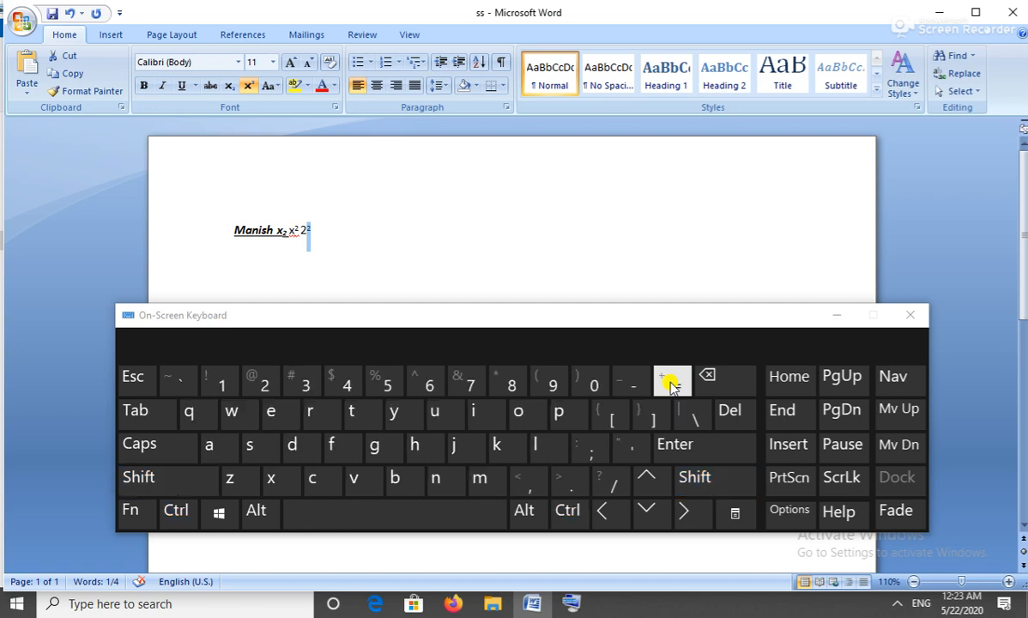
{"action": "left_click", "coordinate": [314, 228]}
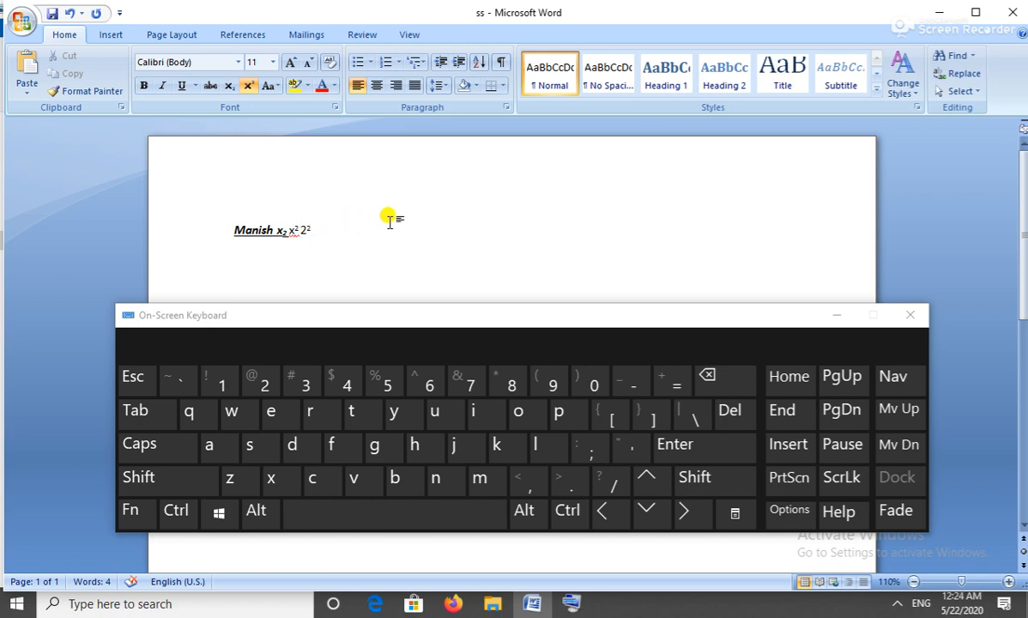
{"action": "key", "text": "ctrl+shift+equal"}
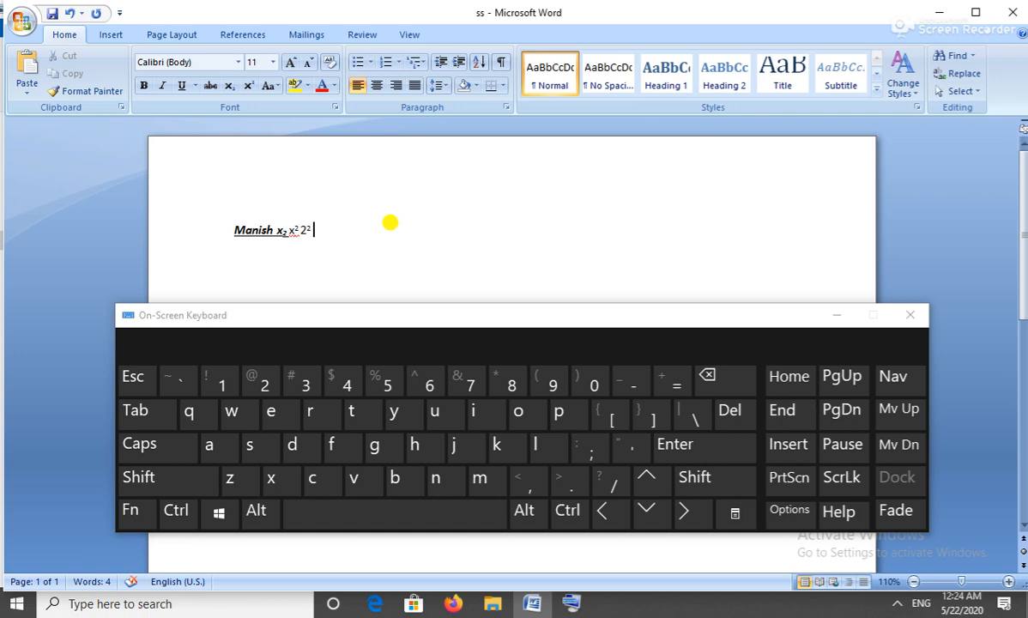
Type 'sure success computer institute' after 2² on the same line.
{"action": "type", "text": "sure success computer"}
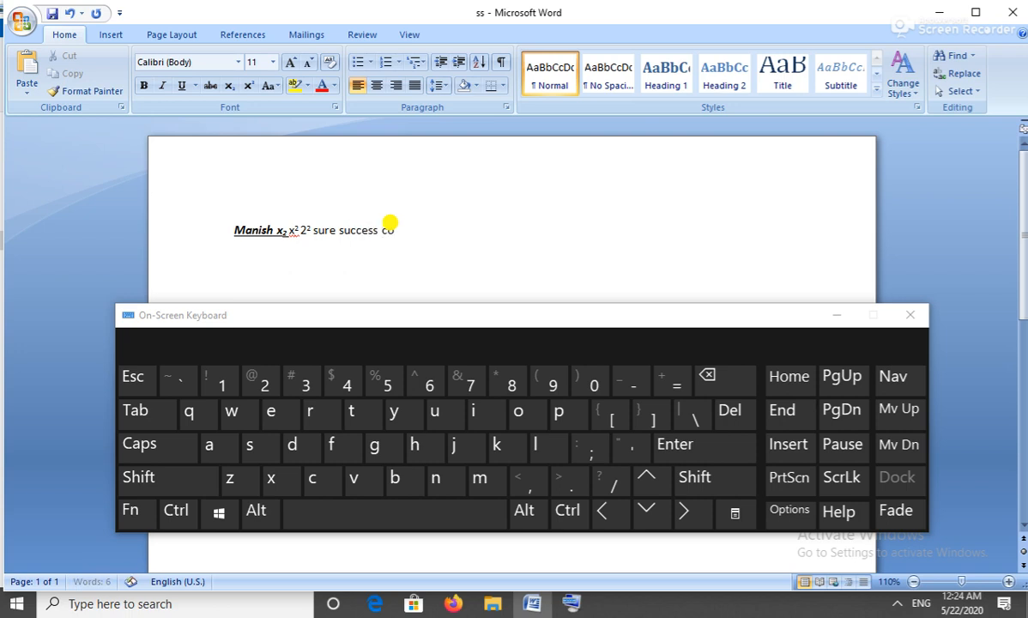
{"action": "type", "text": " institute"}
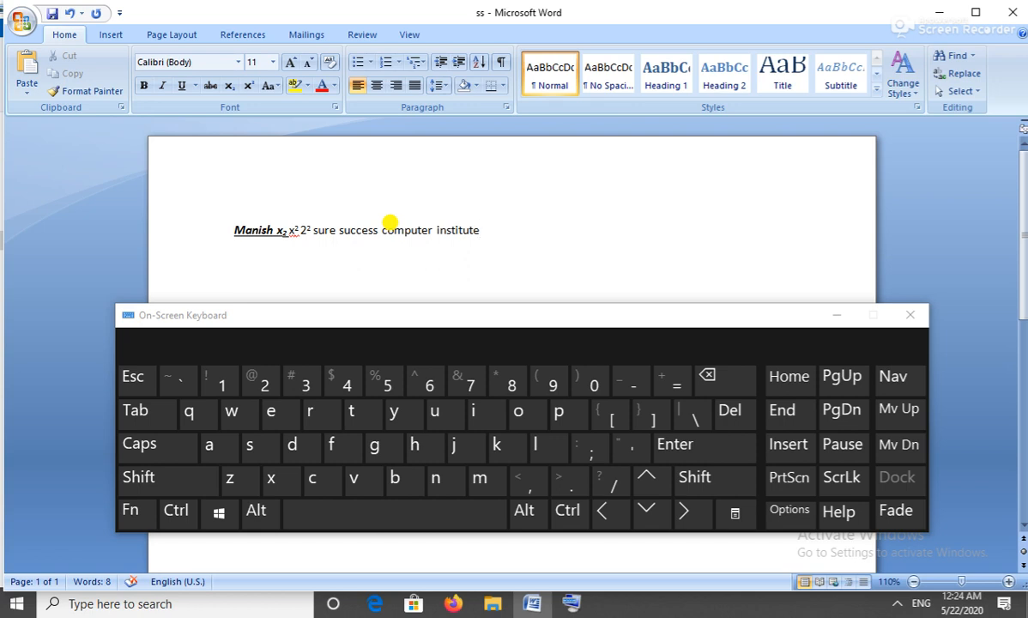
{"action": "key", "text": "shift"}
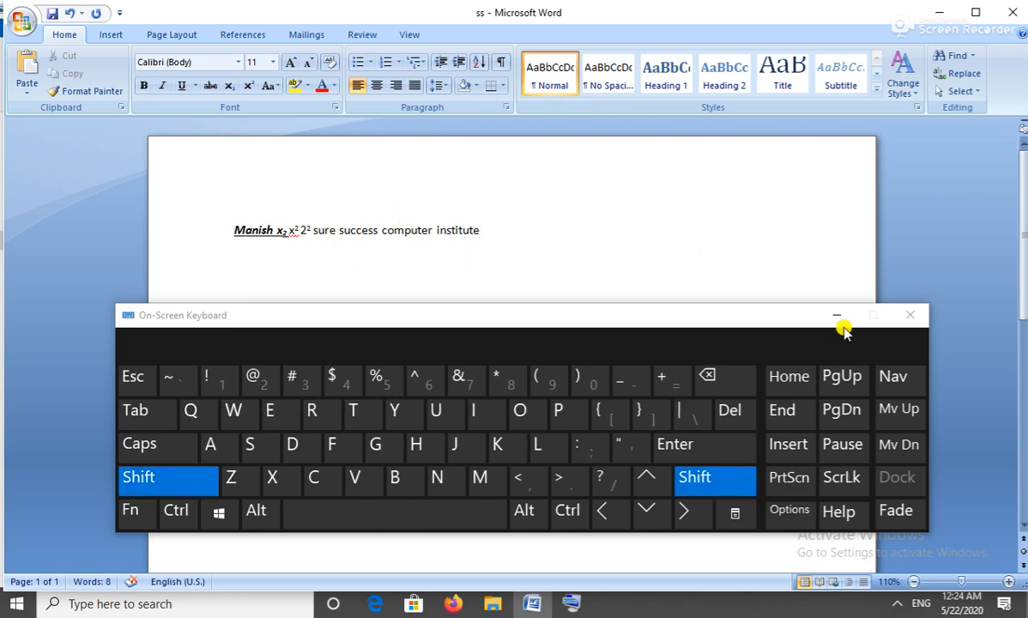
{"action": "left_click", "coordinate": [789, 377]}
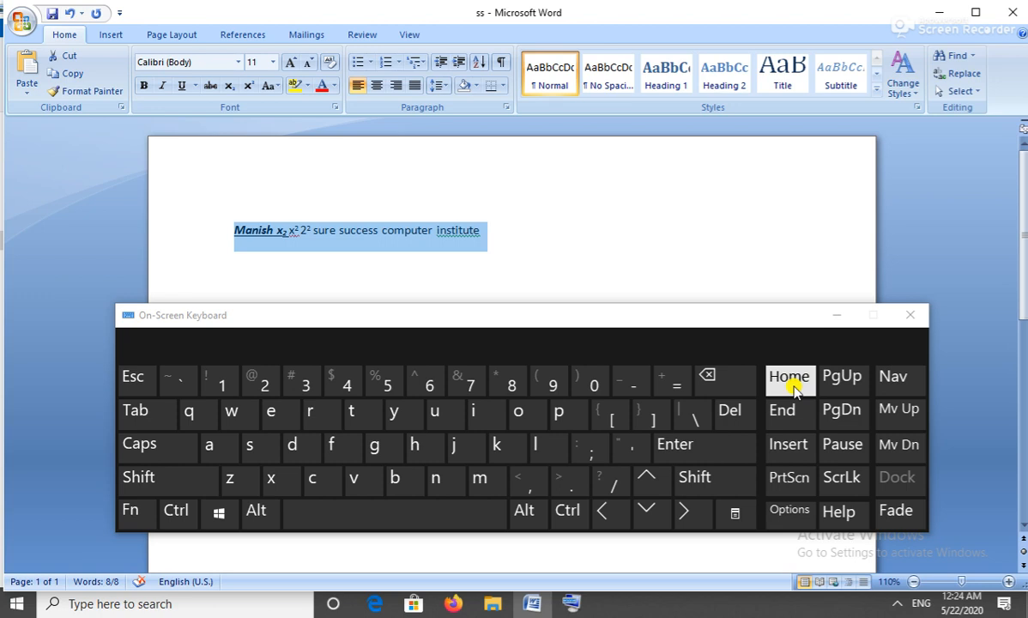
{"action": "left_click", "coordinate": [489, 225]}
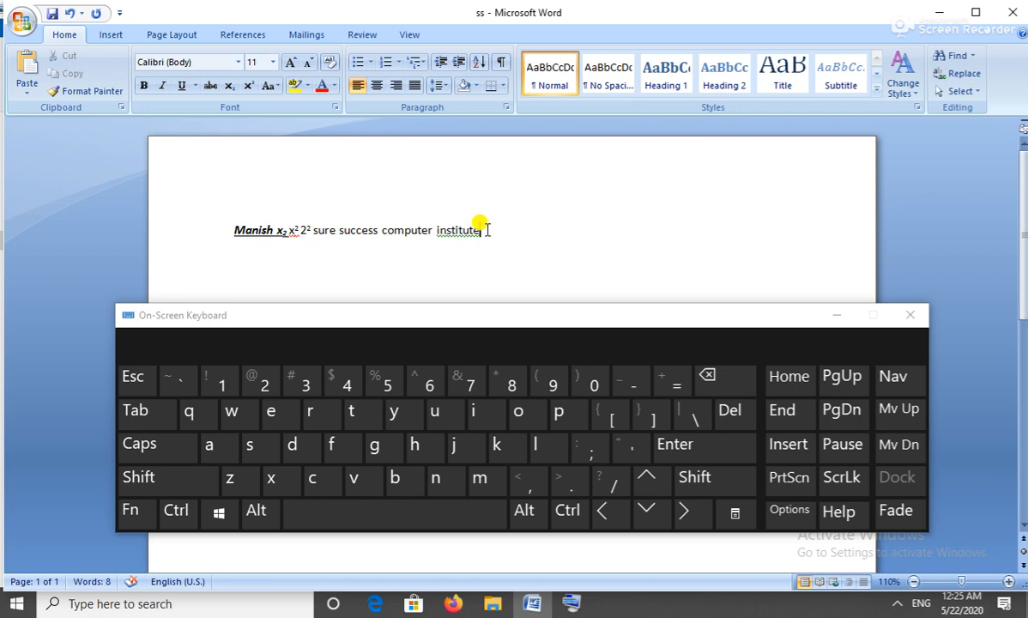
{"action": "key", "text": "ctrl"}
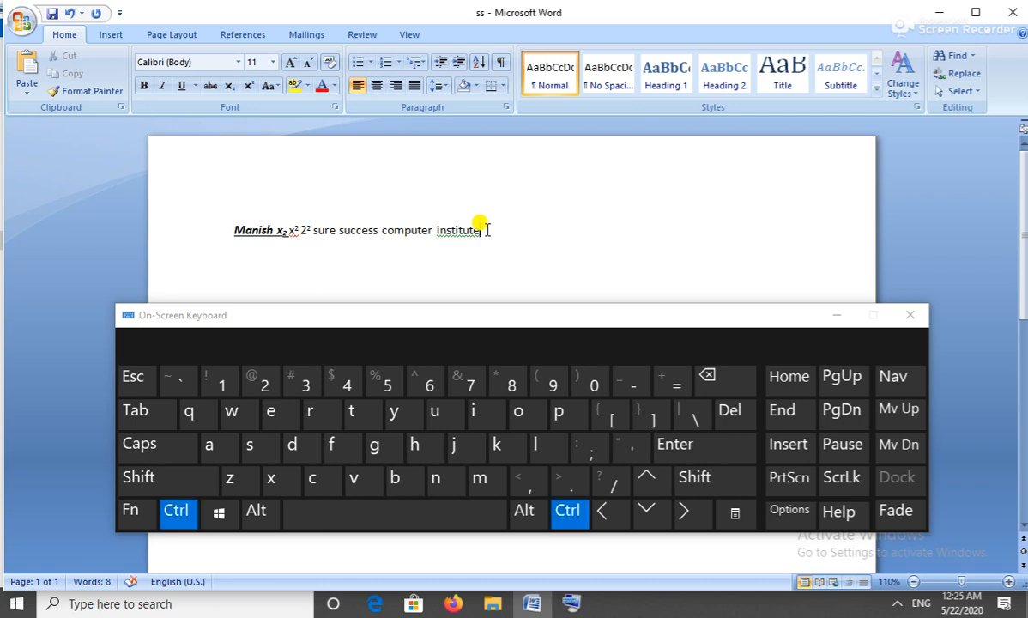
{"action": "key", "text": "shift"}
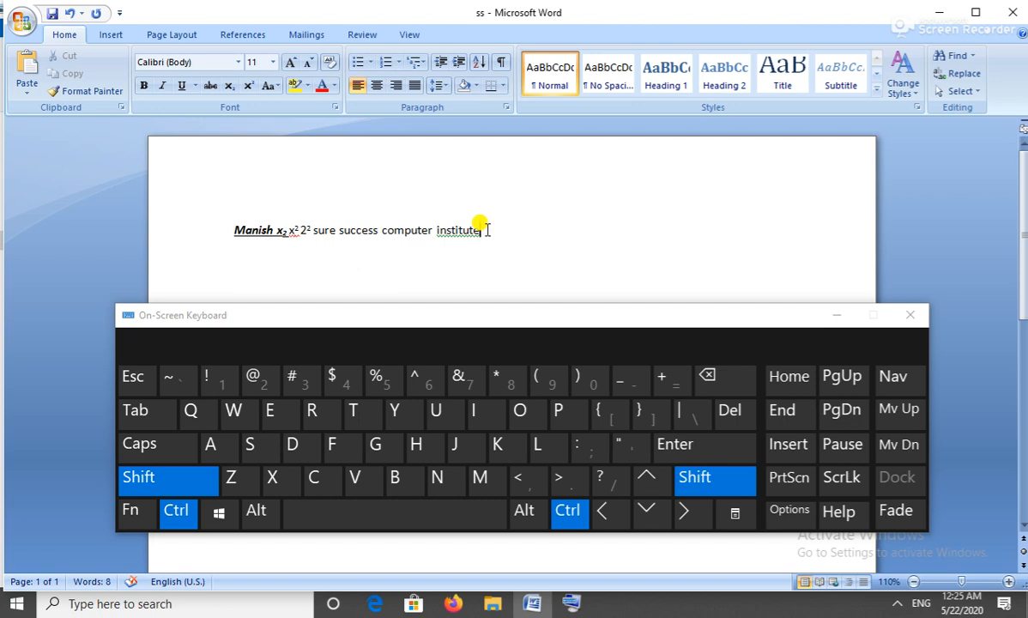
{"action": "left_click", "coordinate": [603, 518]}
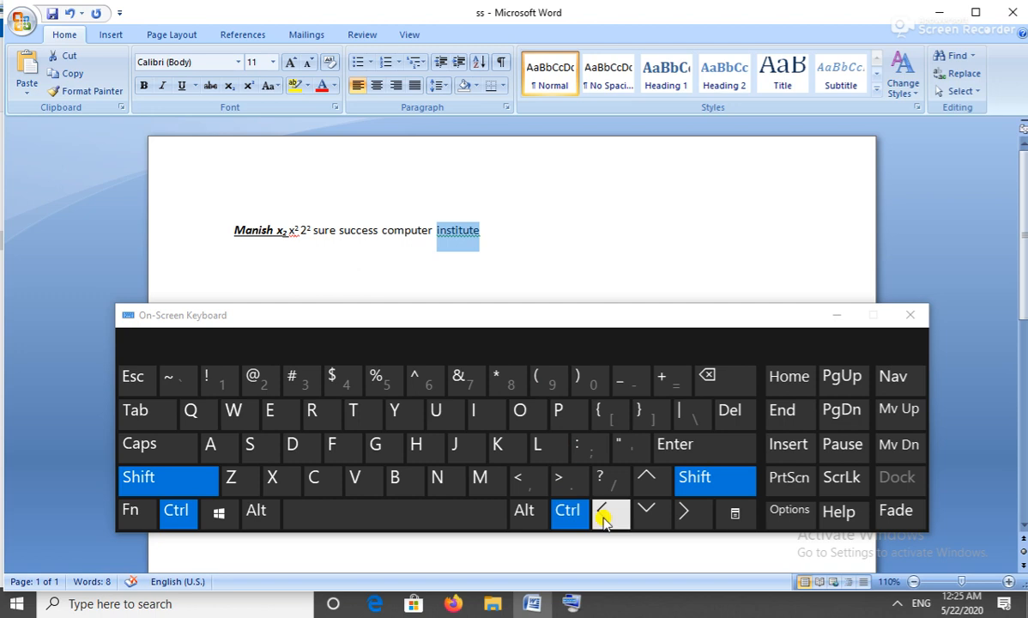
{"action": "left_click", "coordinate": [603, 518]}
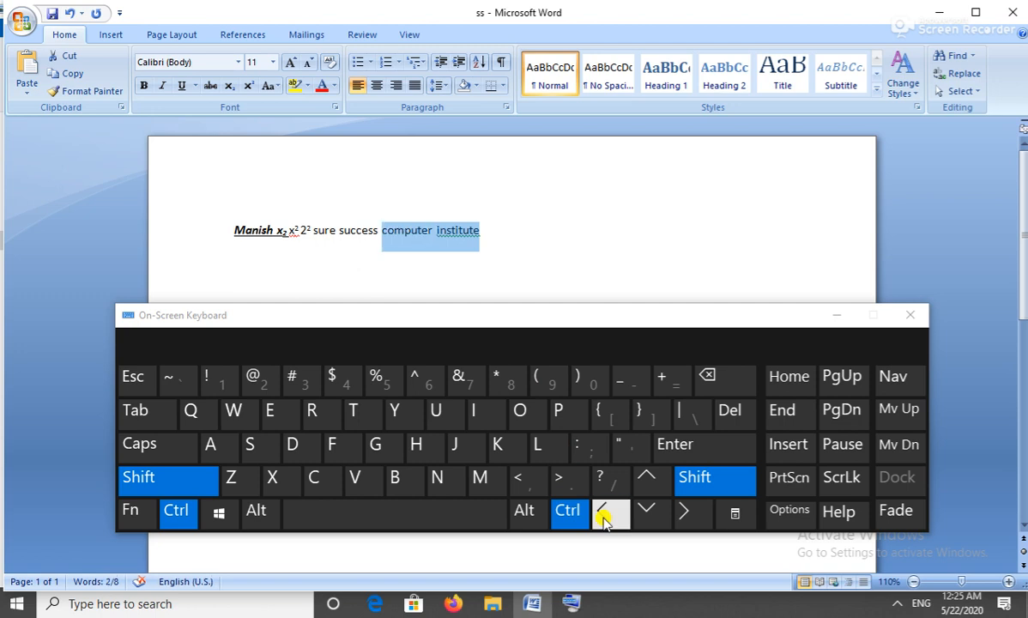
{"action": "left_click", "coordinate": [603, 518]}
{"action": "left_click", "coordinate": [605, 520]}
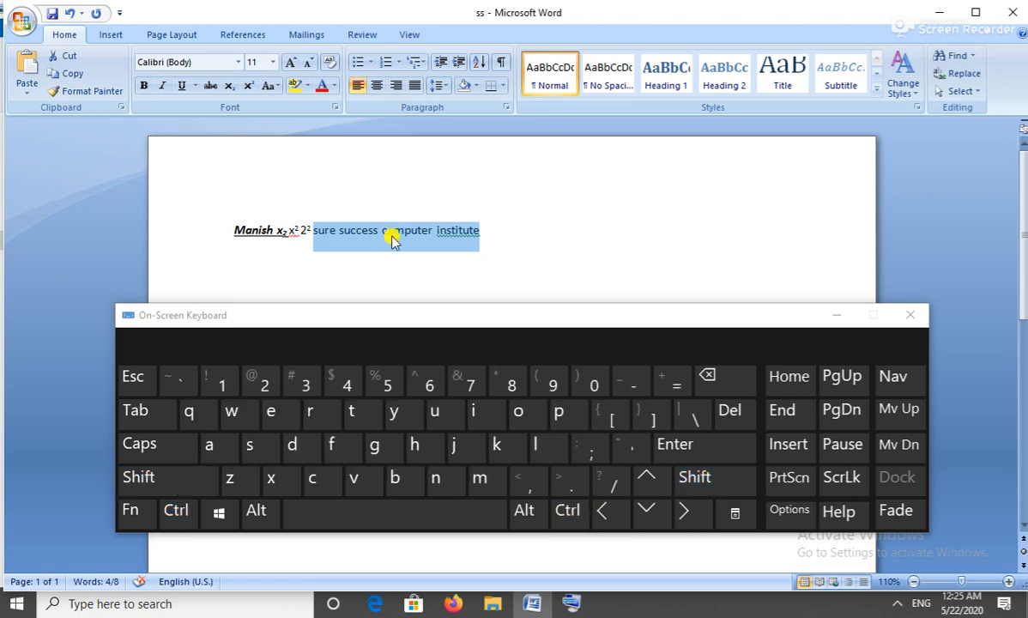
{"action": "left_click", "coordinate": [311, 230]}
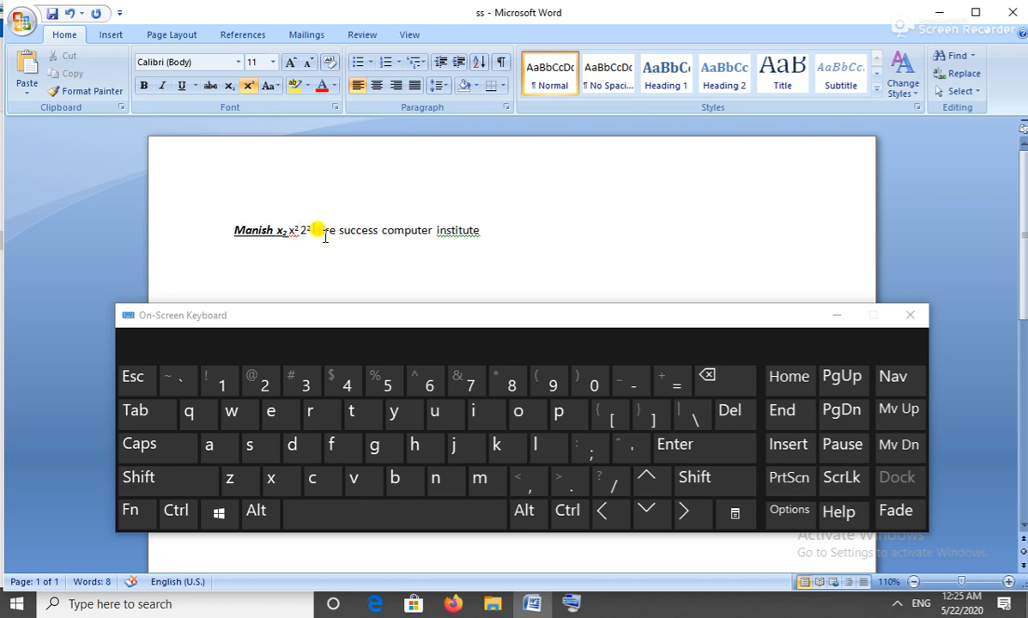
Select 'sure success computer institute' word by word with Ctrl+Shift+Right on the On-Screen Keyboard.
{"action": "left_click", "coordinate": [319, 230]}
{"action": "key", "text": "Left"}
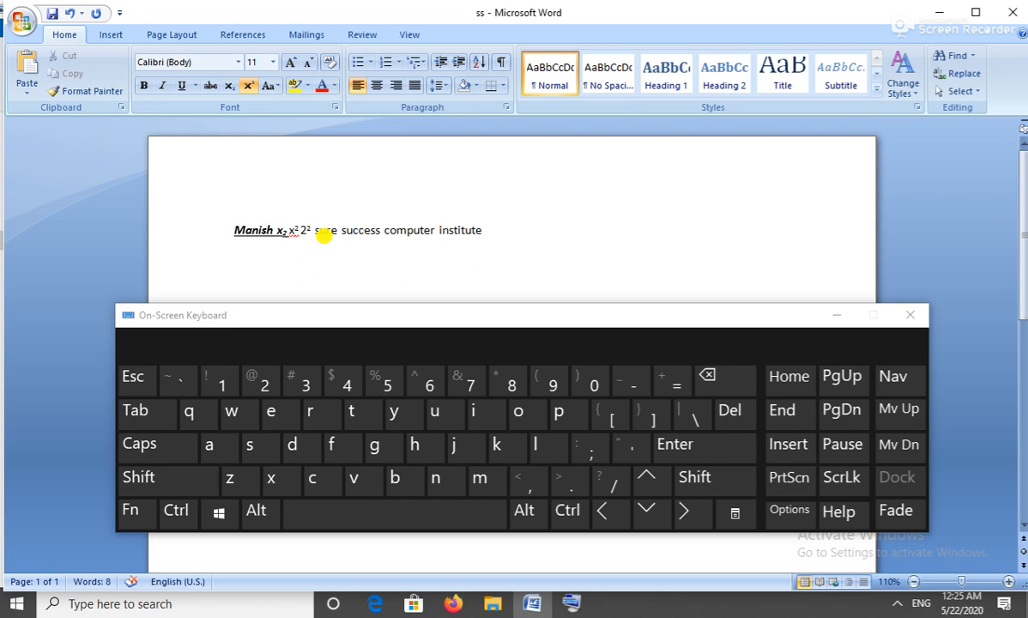
{"action": "key", "text": "ctrl"}
{"action": "key", "text": "shift"}
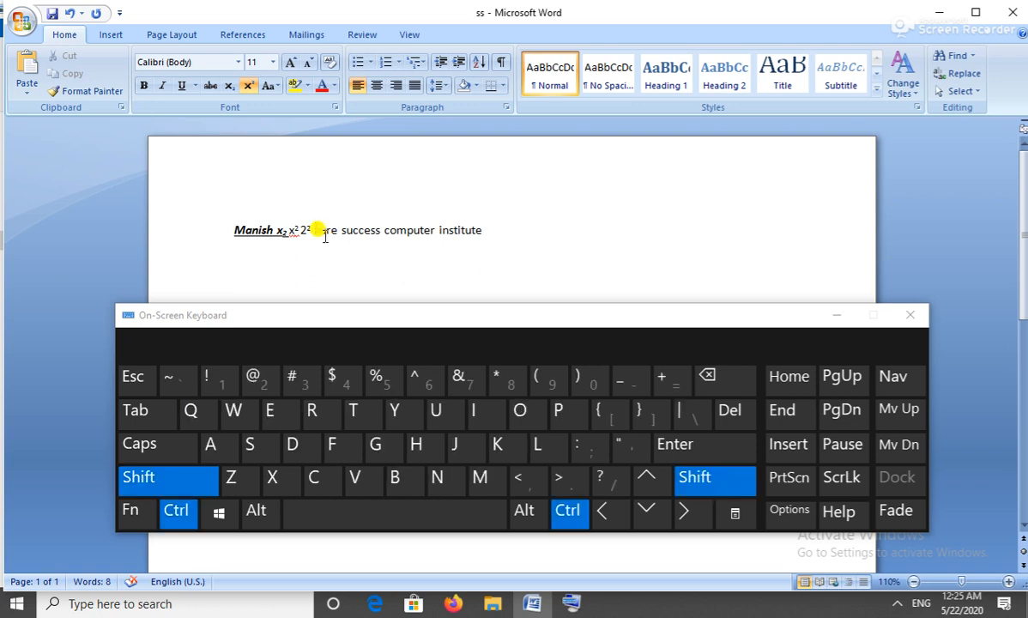
{"action": "left_click", "coordinate": [690, 510]}
{"action": "left_click", "coordinate": [690, 510]}
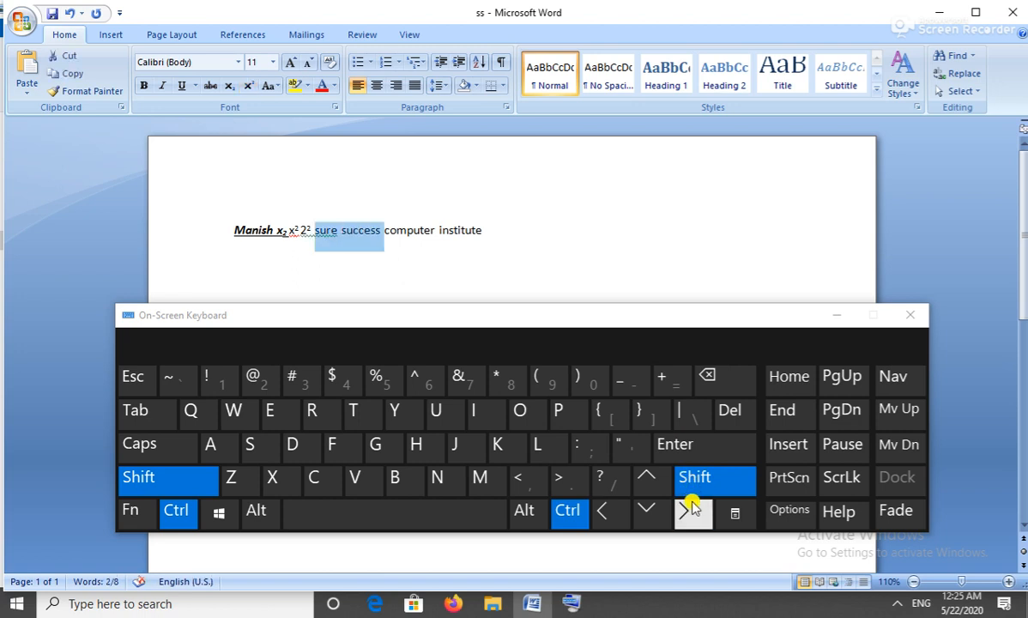
{"action": "left_click", "coordinate": [691, 509]}
{"action": "left_click", "coordinate": [690, 509]}
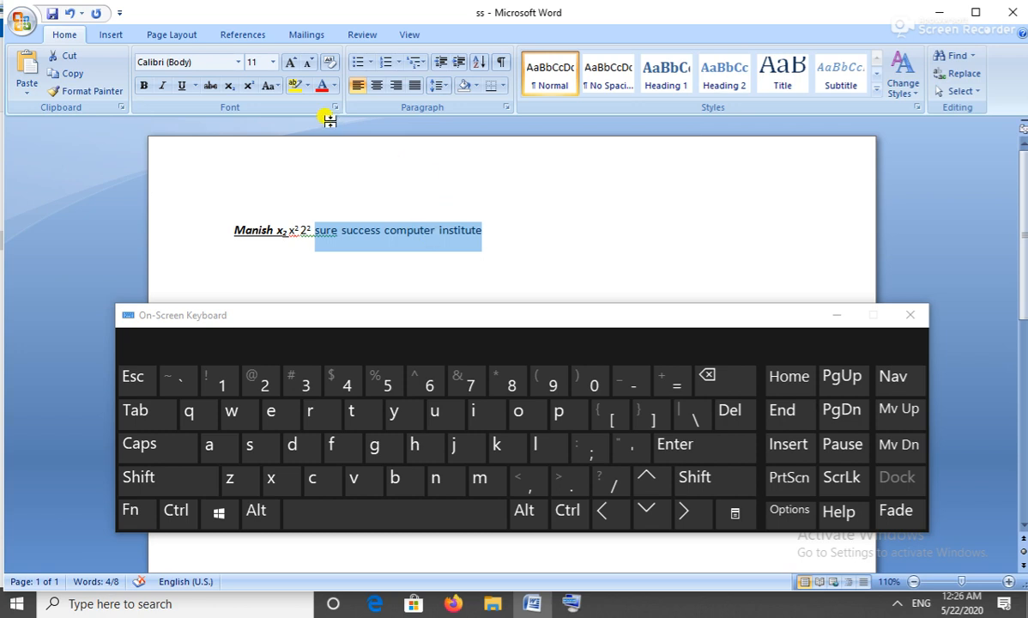
Change the selected phrase to UPPERCASE so it reads SURE SUCCESS COMPUTER INSTITUTE.
{"action": "left_click", "coordinate": [268, 86]}
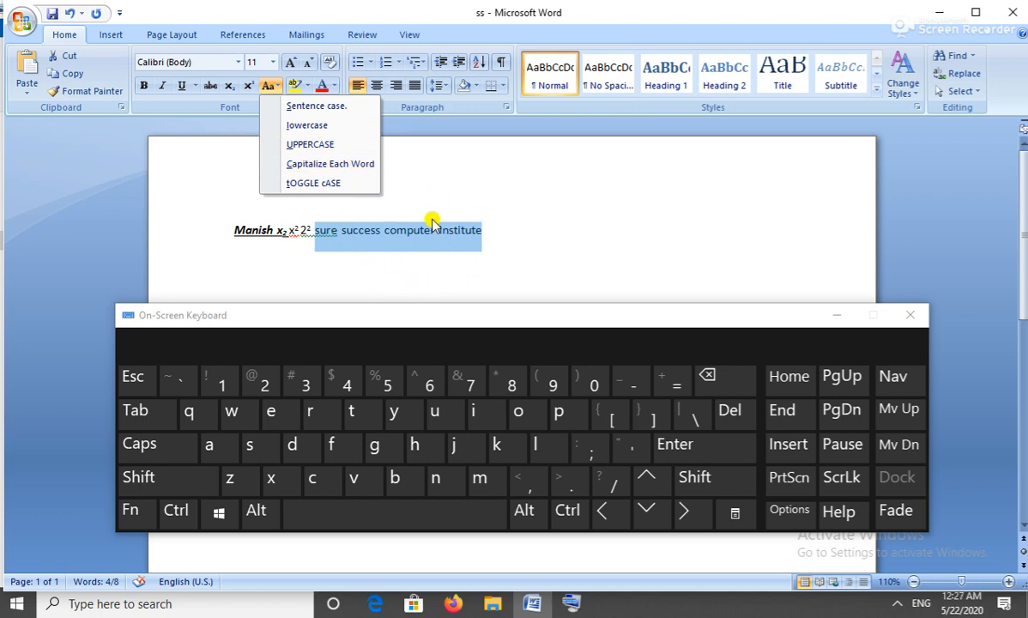
{"action": "left_click", "coordinate": [346, 147]}
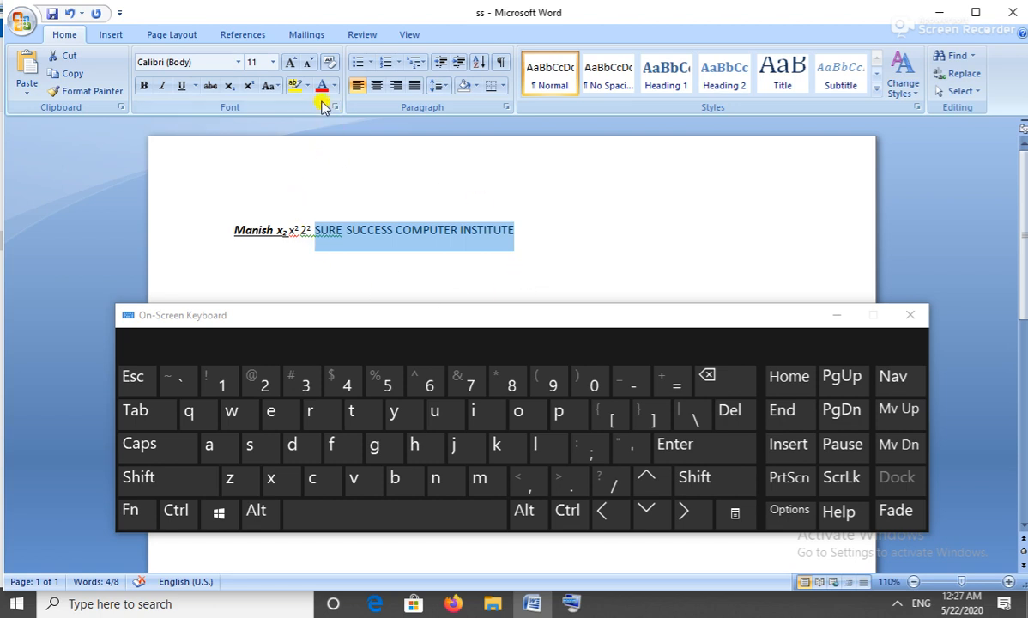
Apply lowercase to the phrase so it reads 'sure success computer institute'.
{"action": "left_click", "coordinate": [274, 88]}
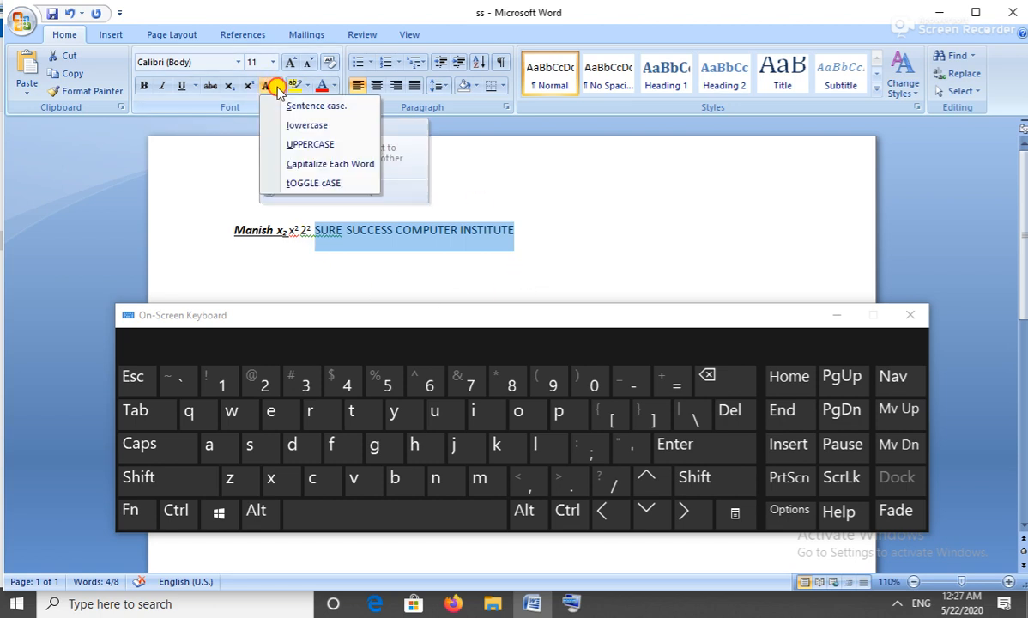
{"action": "left_click", "coordinate": [319, 126]}
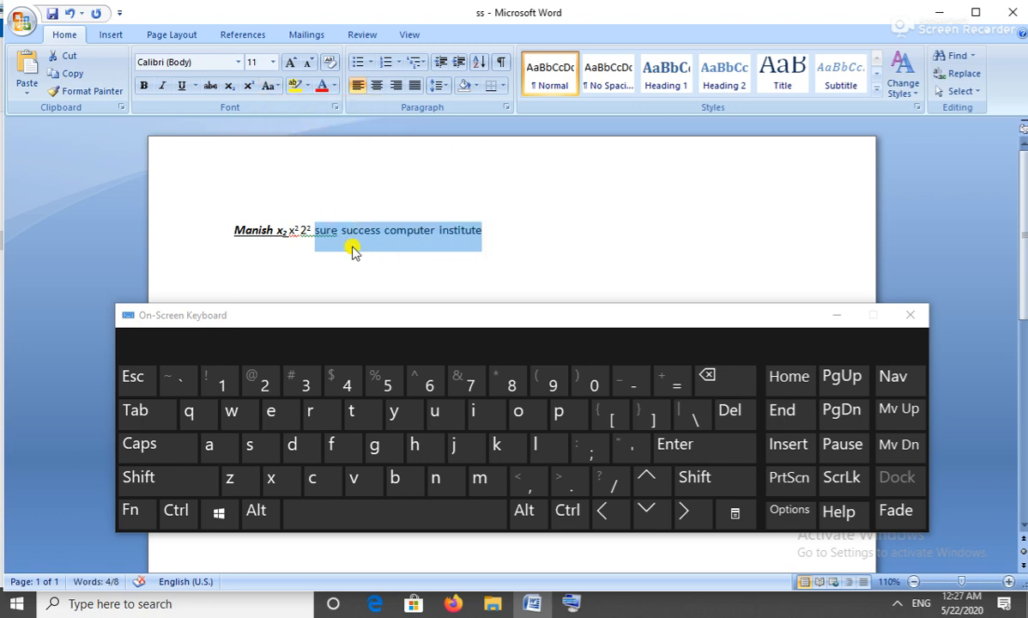
{"action": "left_click", "coordinate": [271, 89]}
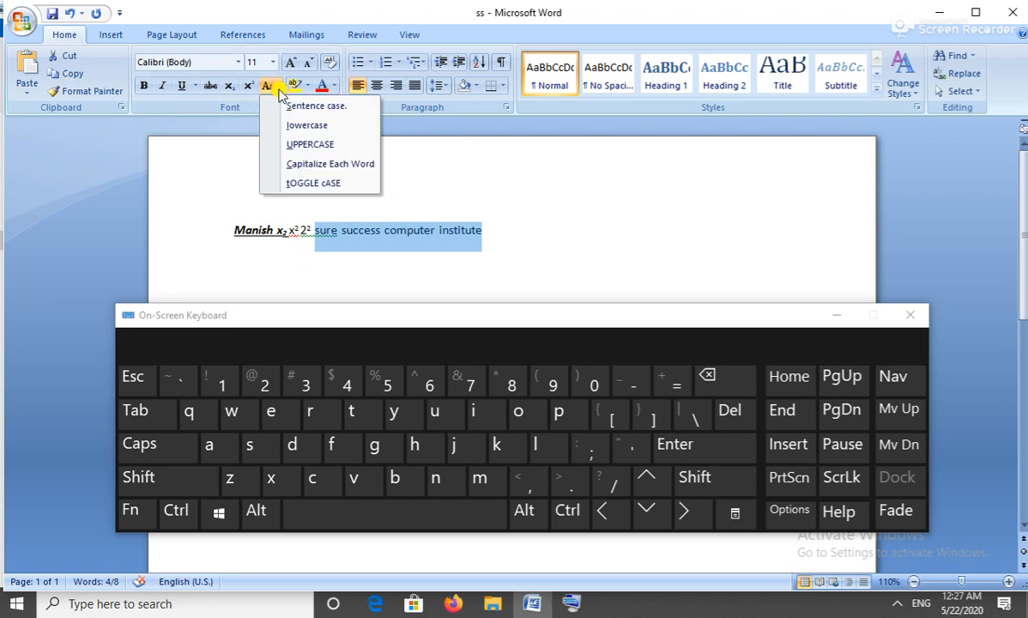
Apply Capitalize Each Word so the phrase reads 'Sure Success Computer Institute'.
{"action": "left_click", "coordinate": [340, 163]}
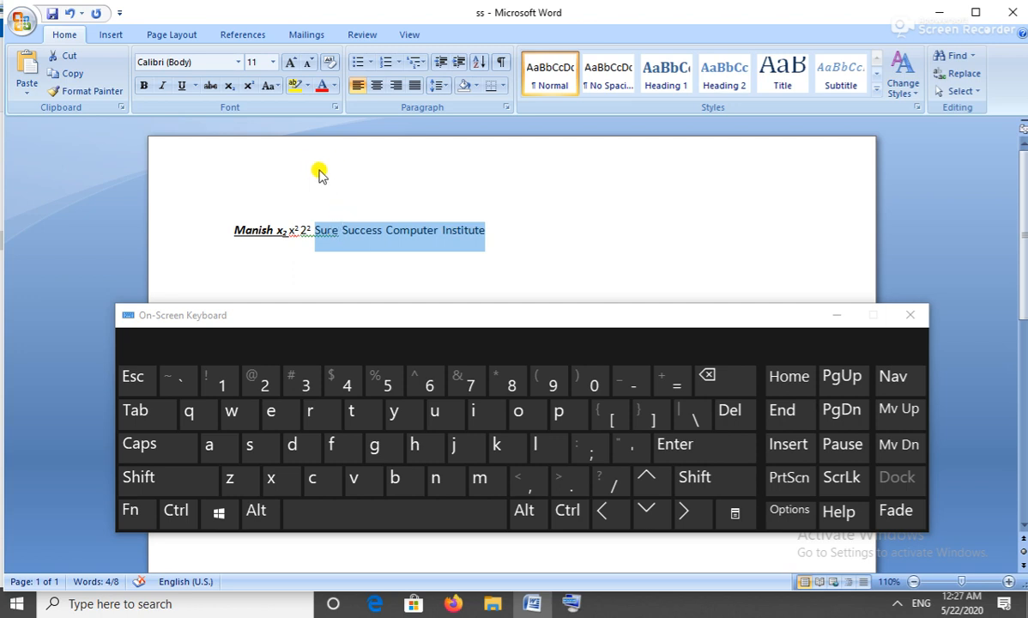
{"action": "left_click", "coordinate": [280, 89]}
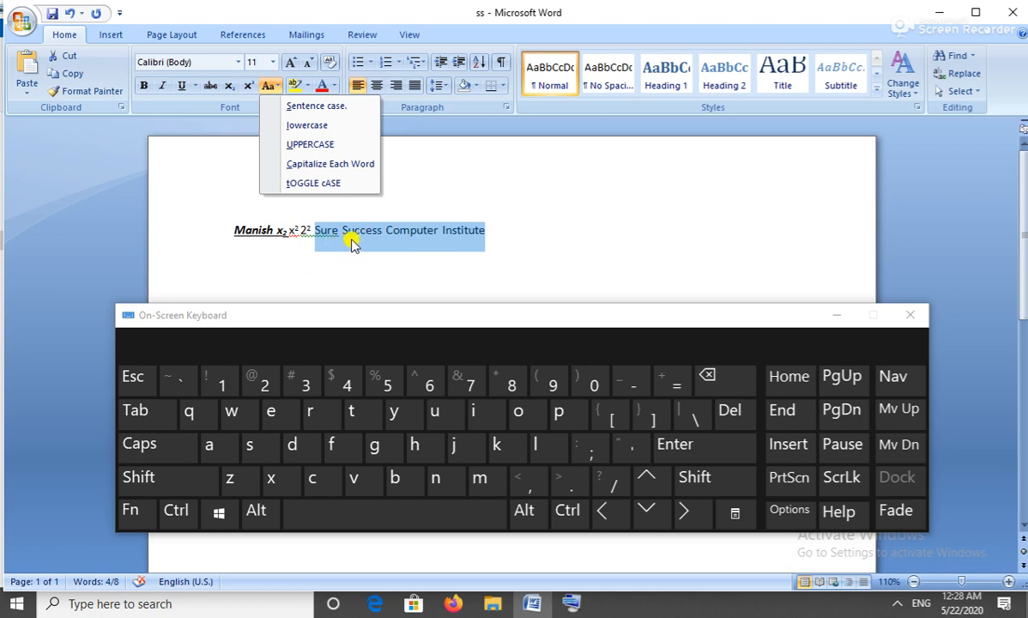
Apply tOGGLE cASE to the phrase, then switch it to Sentence case.
{"action": "left_click", "coordinate": [346, 187]}
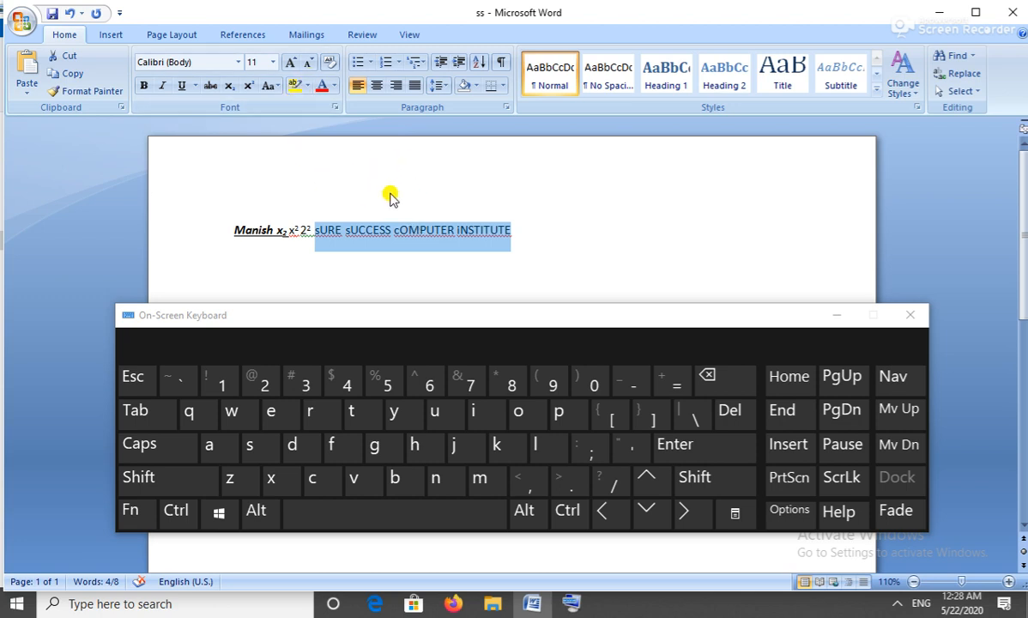
{"action": "left_click", "coordinate": [271, 86]}
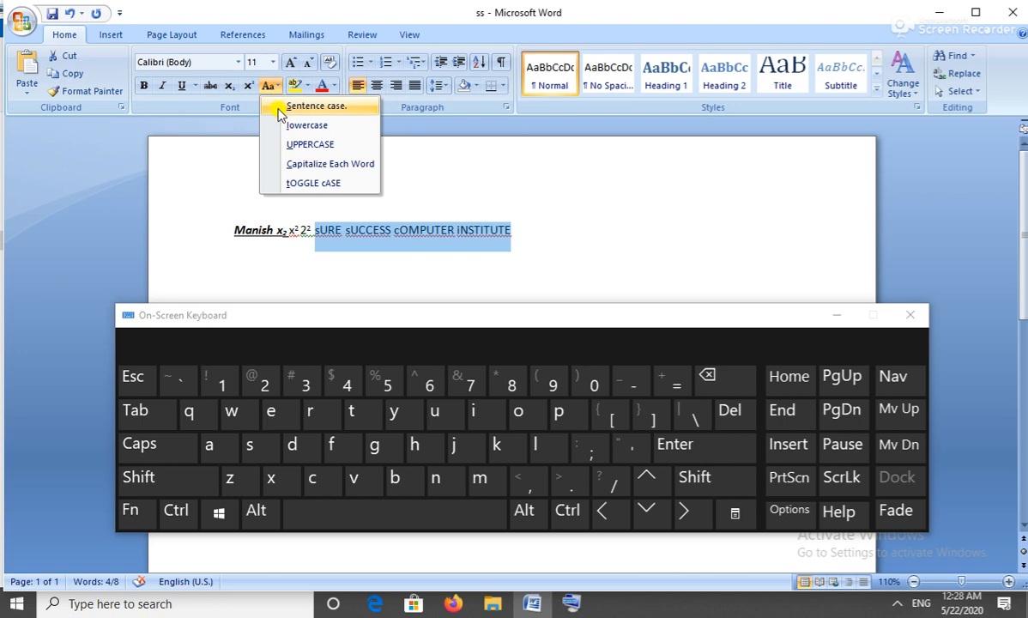
{"action": "left_click", "coordinate": [329, 109]}
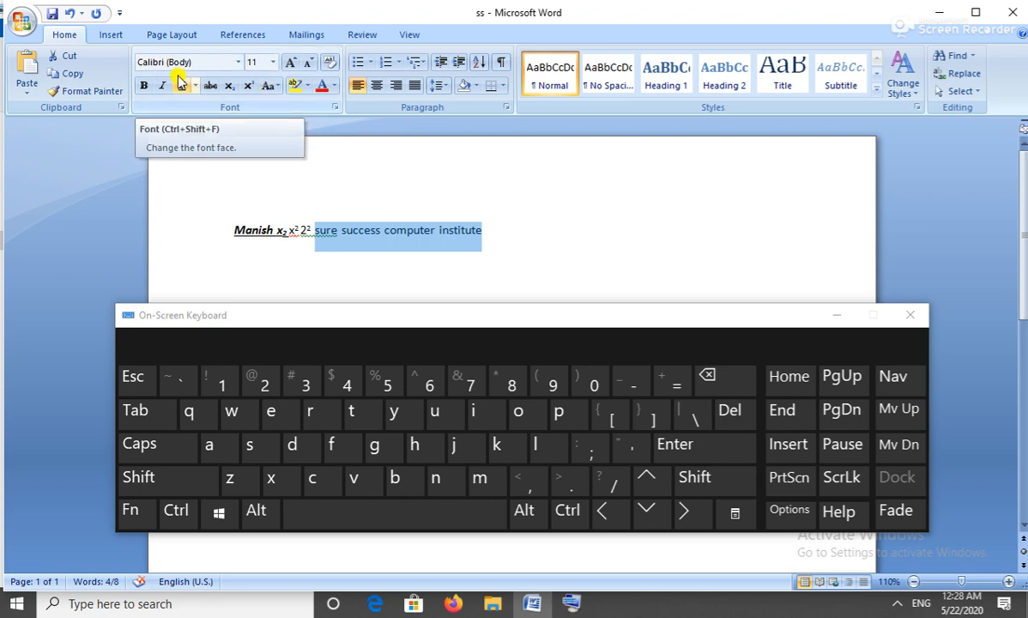
Format the phrase in the Engravers MT font at 18 pt.
{"action": "left_click", "coordinate": [239, 63]}
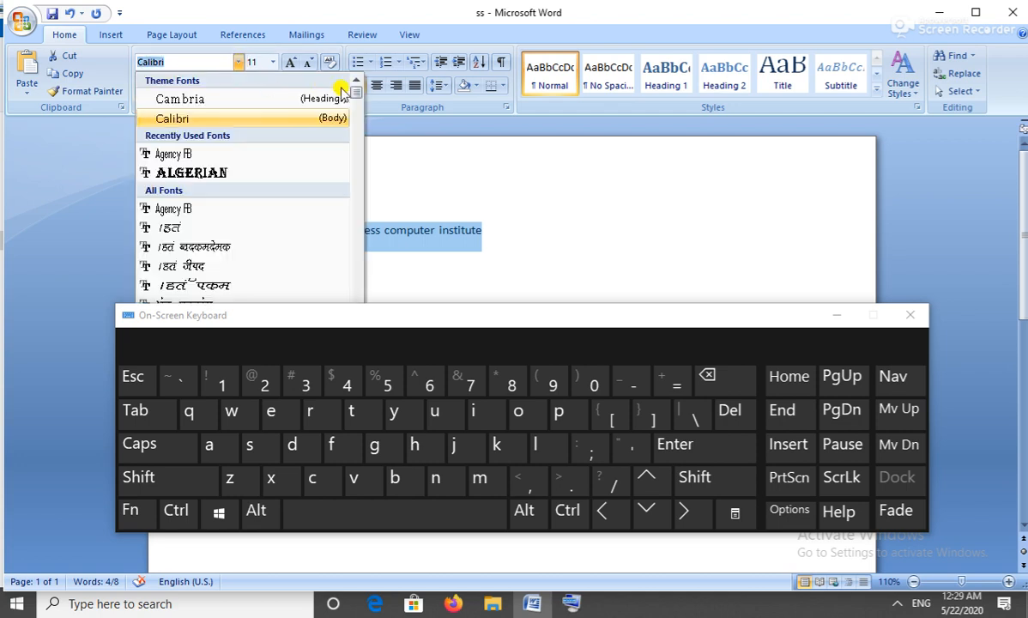
{"action": "left_click_drag", "start_coordinate": [355, 86], "coordinate": [364, 149]}
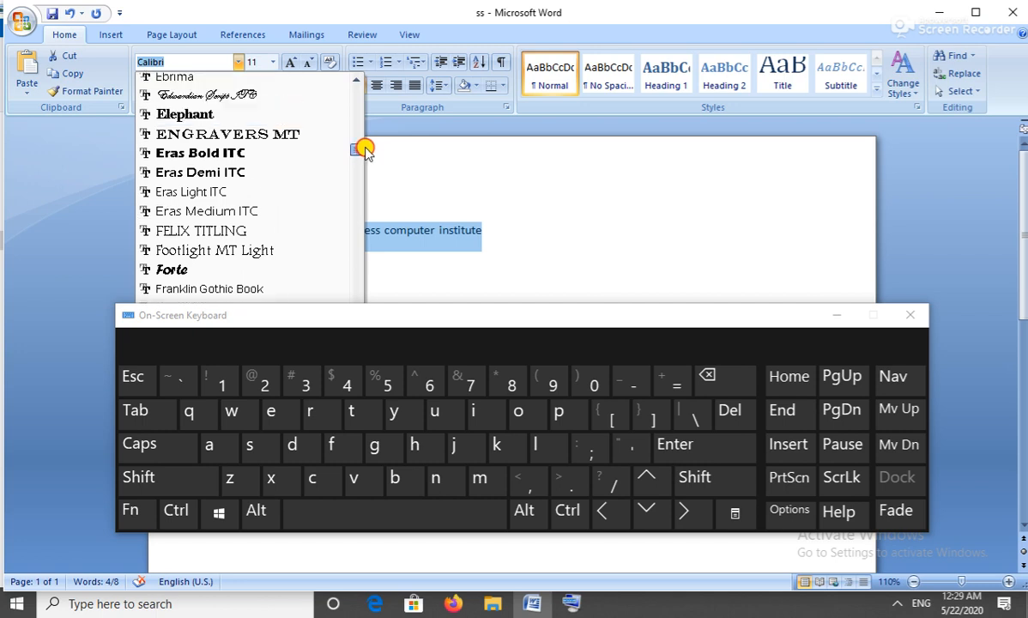
{"action": "left_click", "coordinate": [305, 136]}
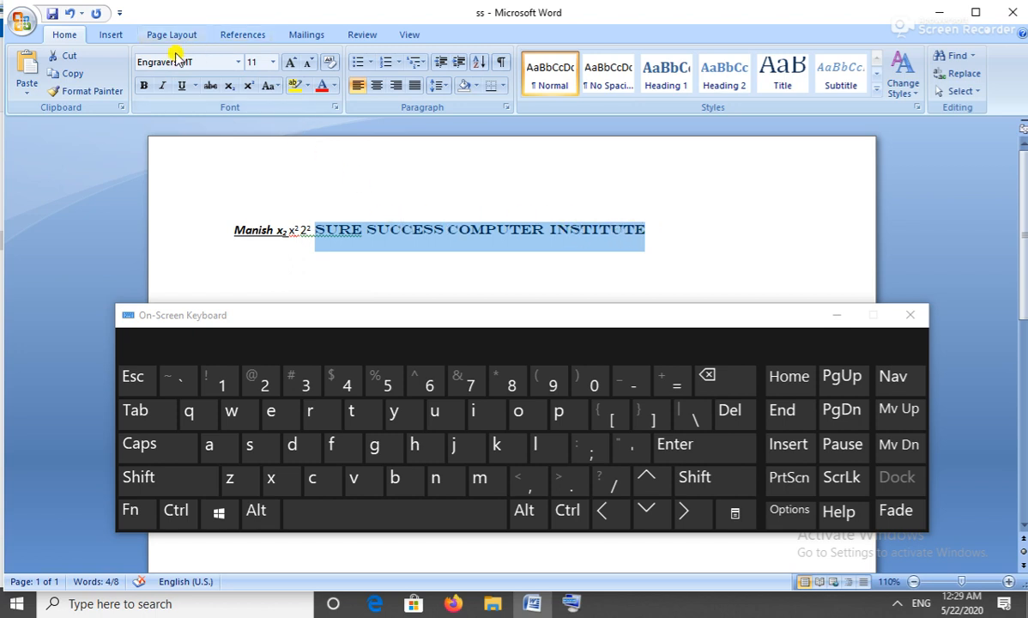
{"action": "left_click", "coordinate": [272, 63]}
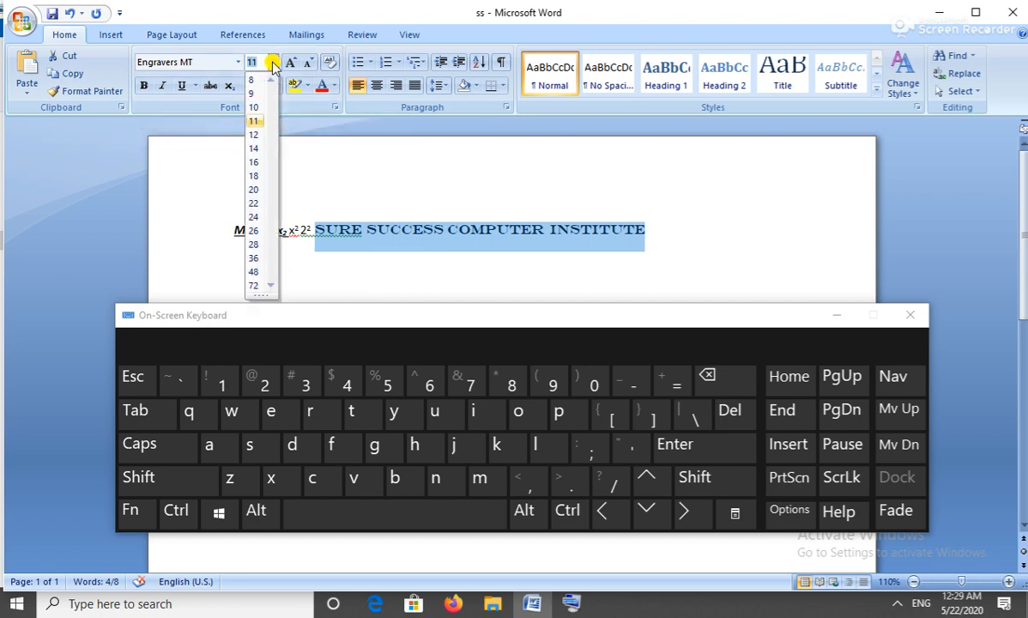
{"action": "left_click", "coordinate": [257, 190]}
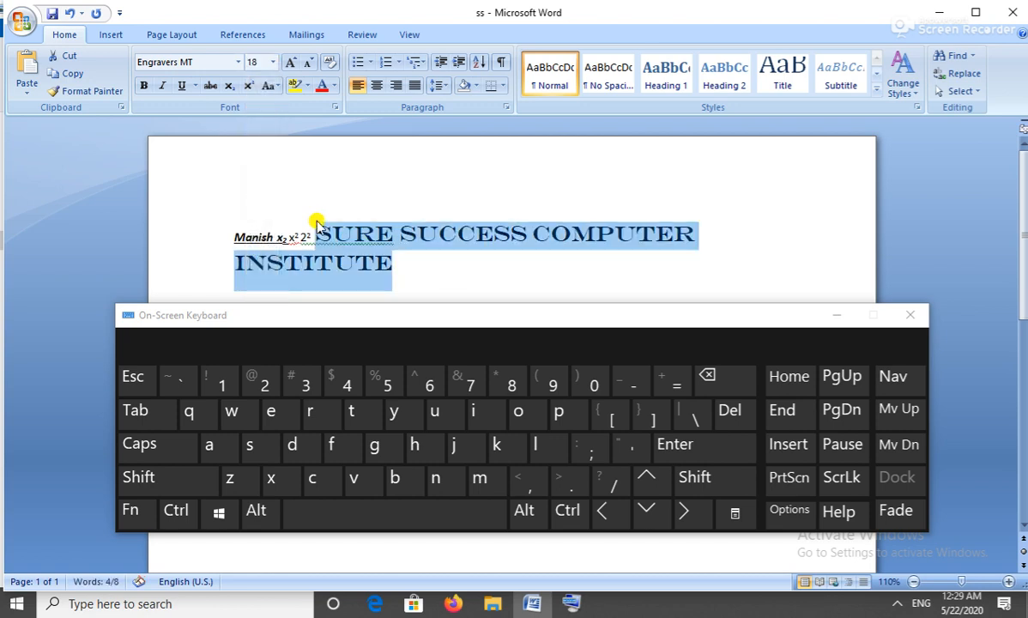
{"action": "left_click", "coordinate": [317, 230]}
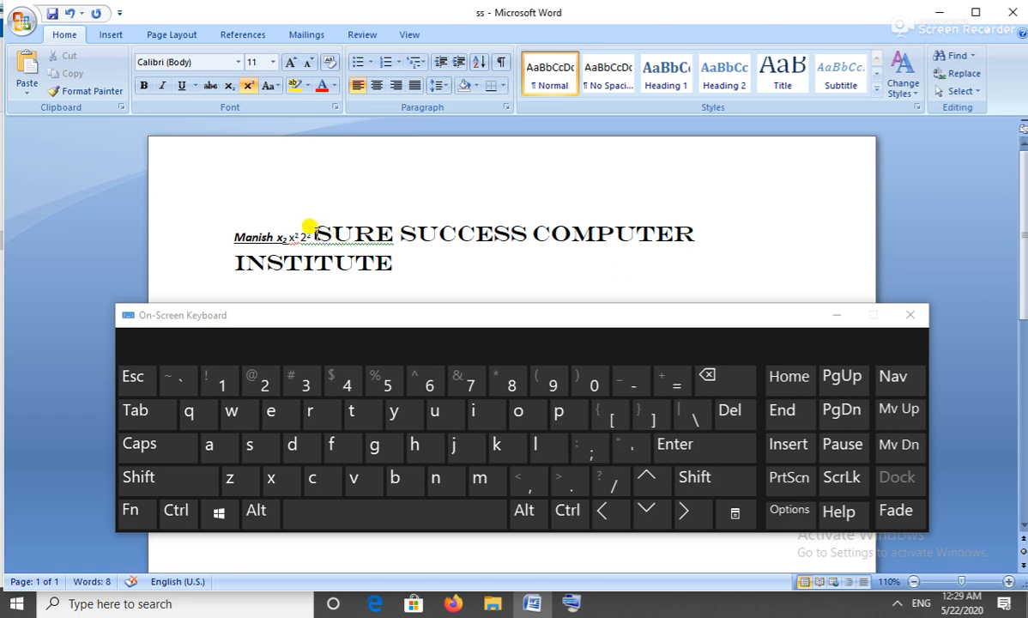
Break SURE SUCCESS COMPUTER INSTITUTE onto a new line and select that title line.
{"action": "key", "text": "Return"}
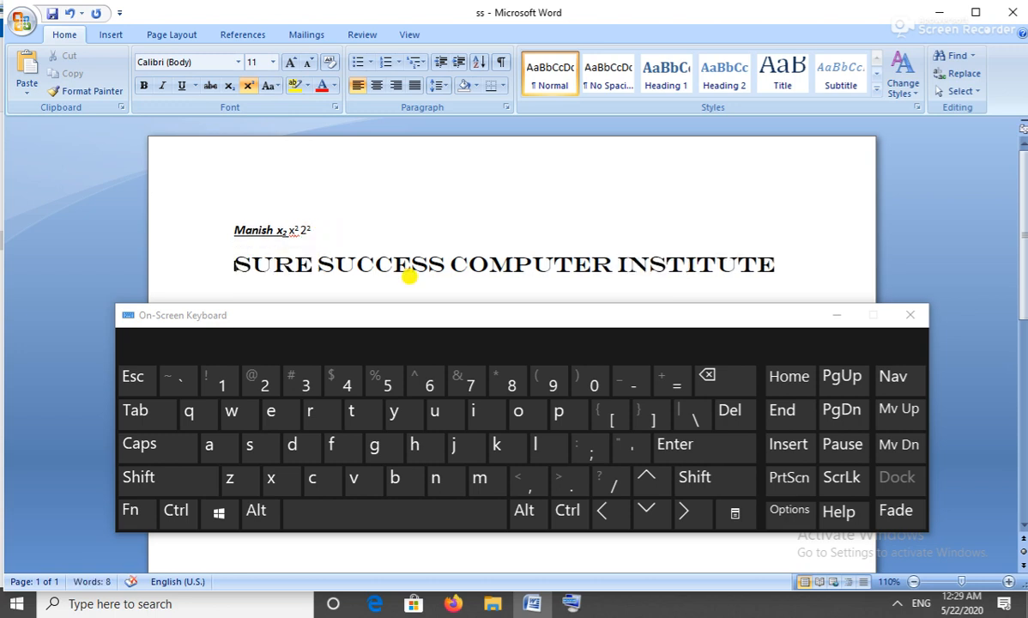
{"action": "left_click", "coordinate": [1019, 223]}
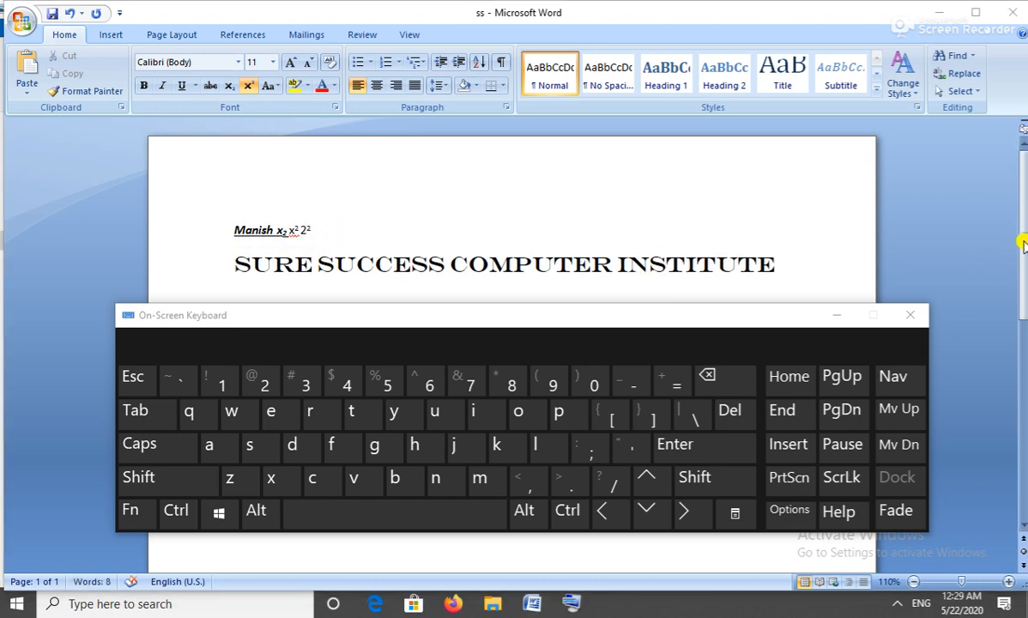
{"action": "left_click_drag", "start_coordinate": [1018, 236], "coordinate": [1022, 258]}
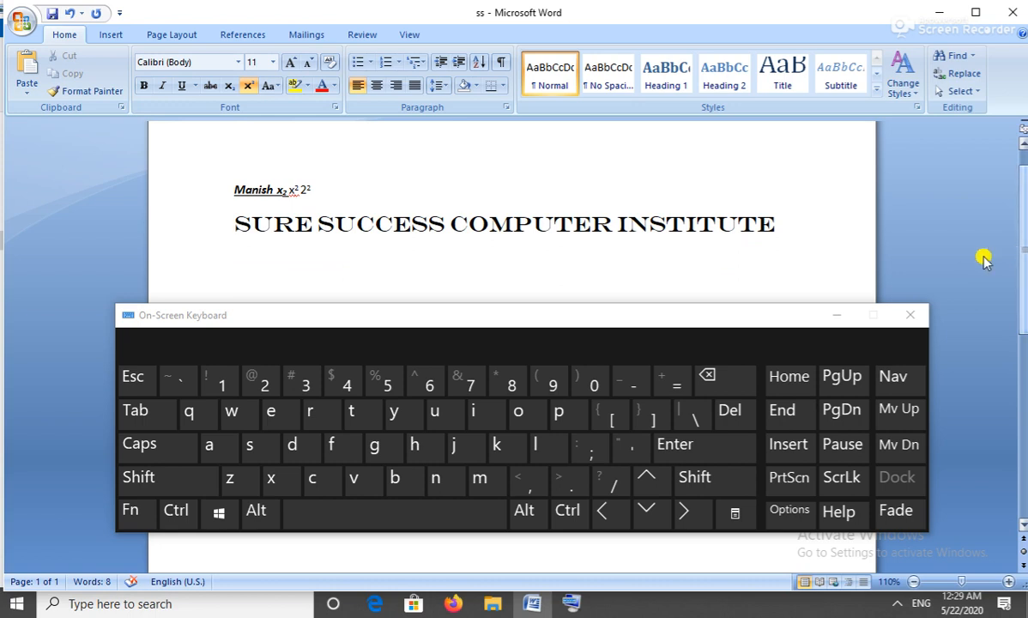
{"action": "left_click", "coordinate": [778, 222]}
{"action": "left_click_drag", "start_coordinate": [778, 222], "coordinate": [349, 263]}
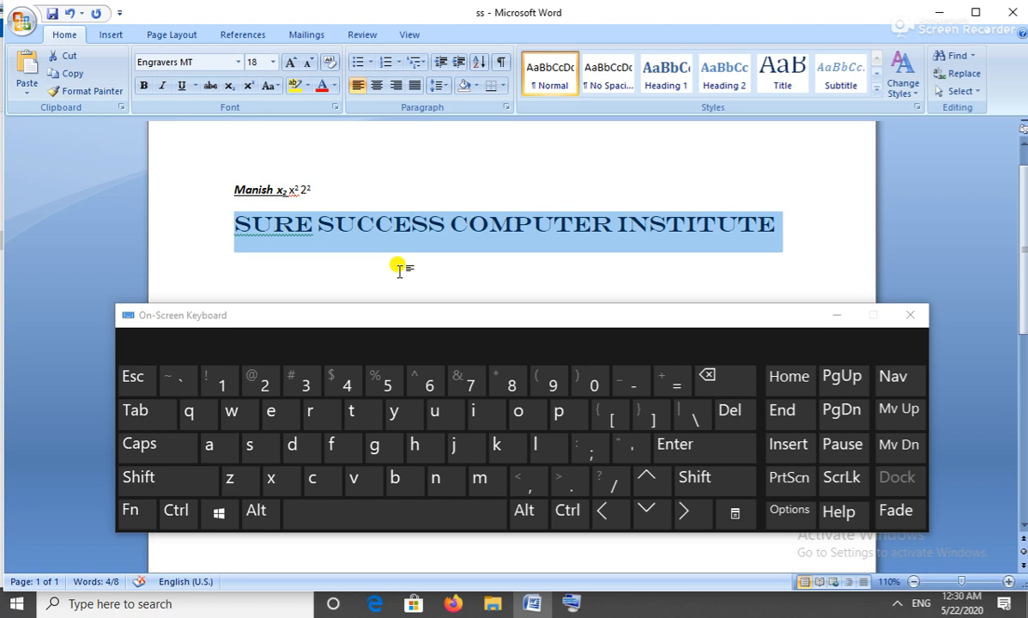
{"action": "key", "text": "ctrl"}
{"action": "key", "text": "shift"}
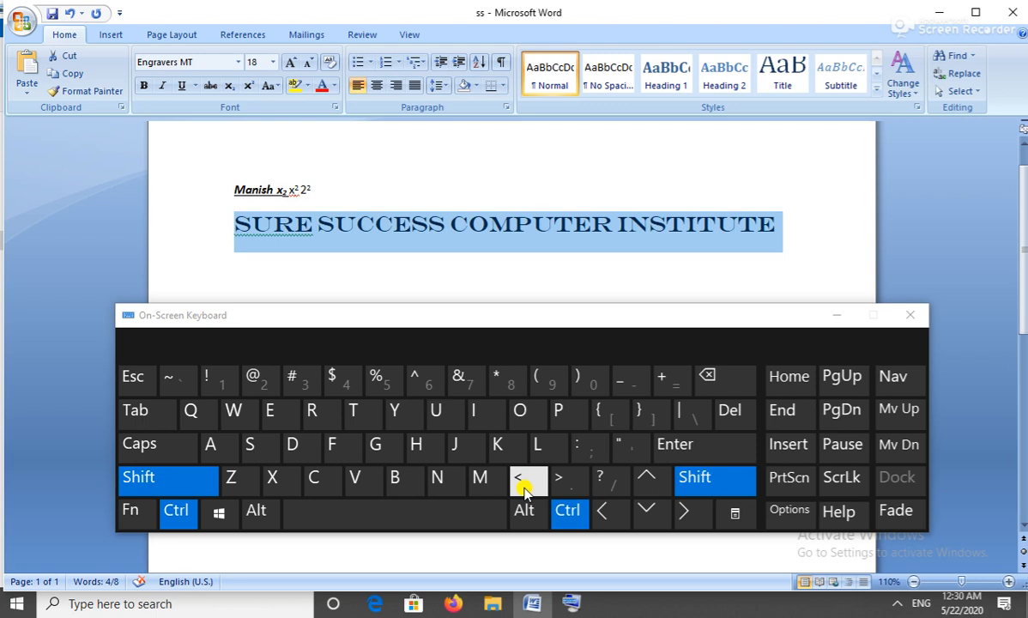
{"action": "key", "text": "shift"}
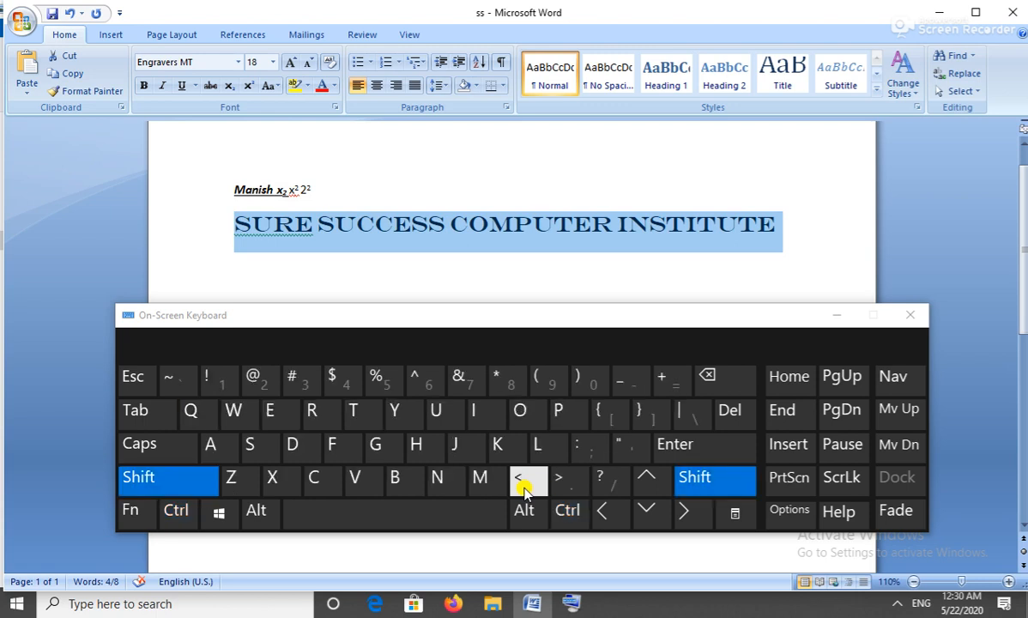
{"action": "key", "text": "shift+Up"}
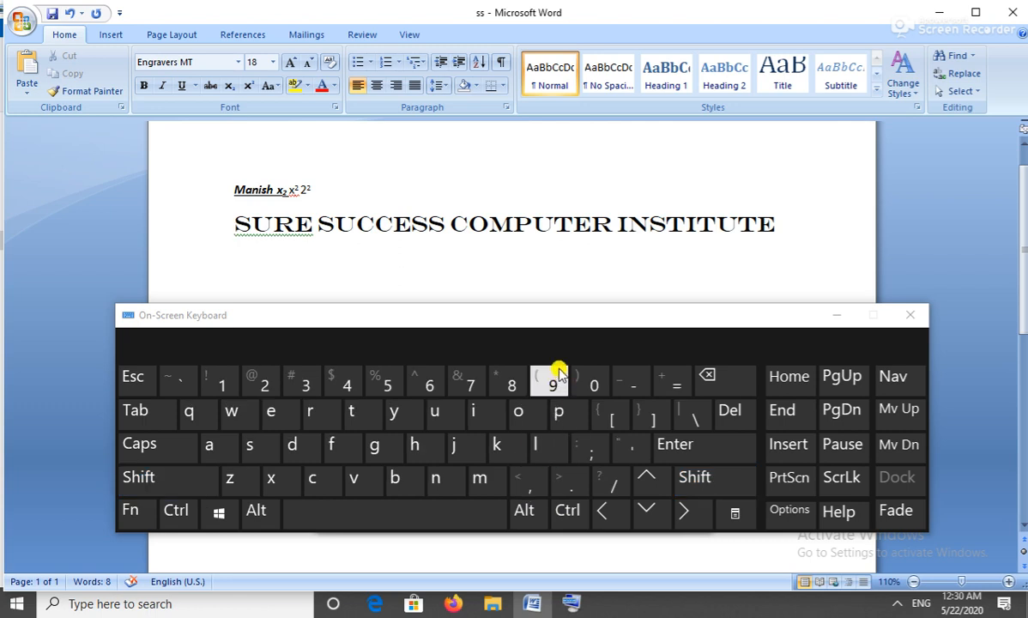
{"action": "left_click_drag", "start_coordinate": [576, 319], "coordinate": [628, 176]}
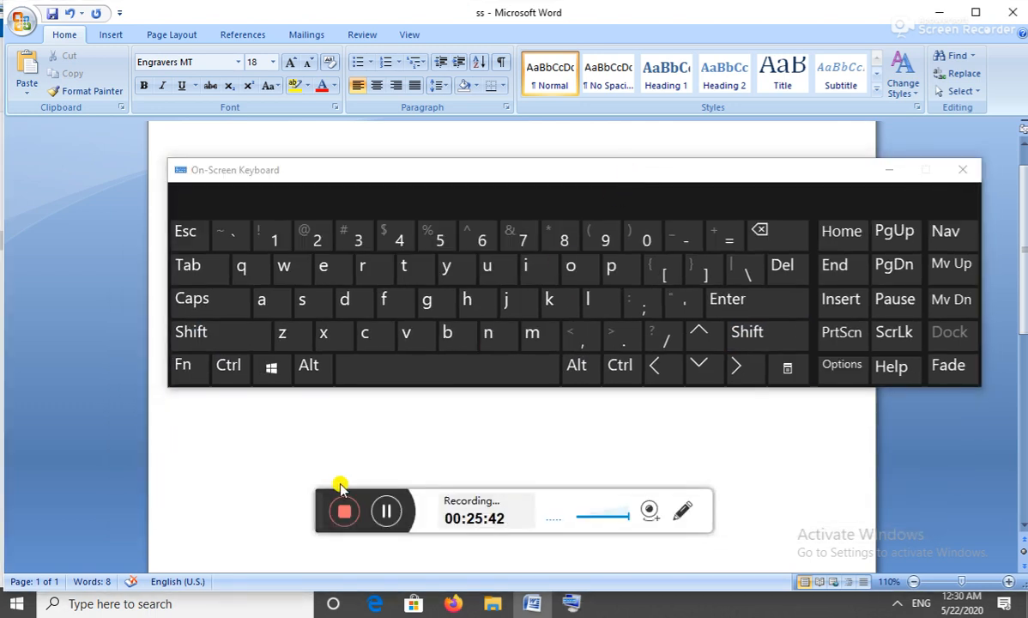
{"action": "left_click_drag", "start_coordinate": [548, 217], "coordinate": [477, 318]}
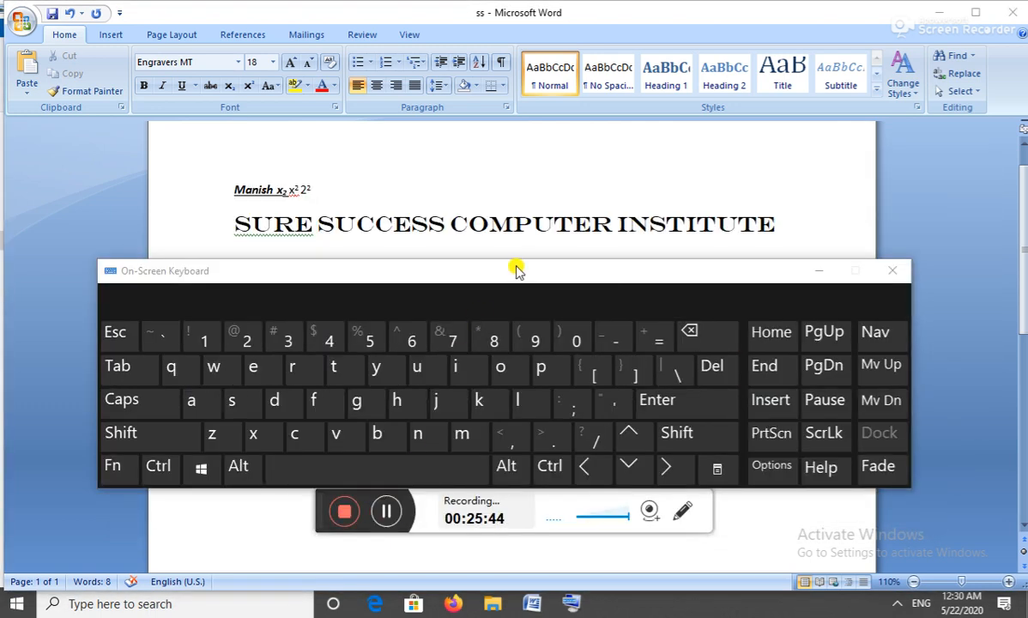
{"action": "left_click_drag", "start_coordinate": [517, 266], "coordinate": [512, 343]}
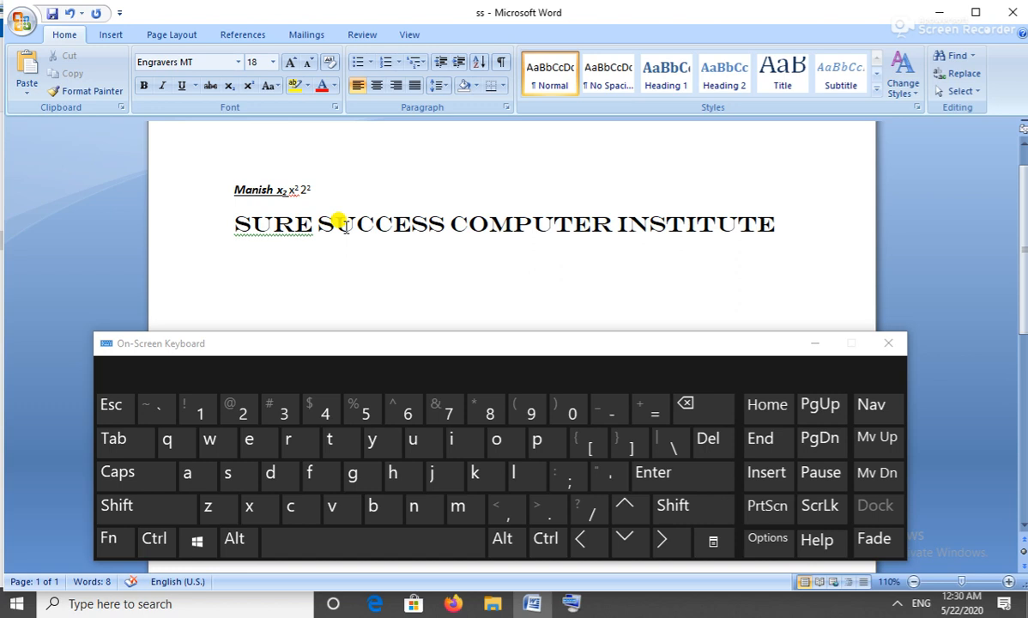
{"action": "left_click", "coordinate": [819, 224]}
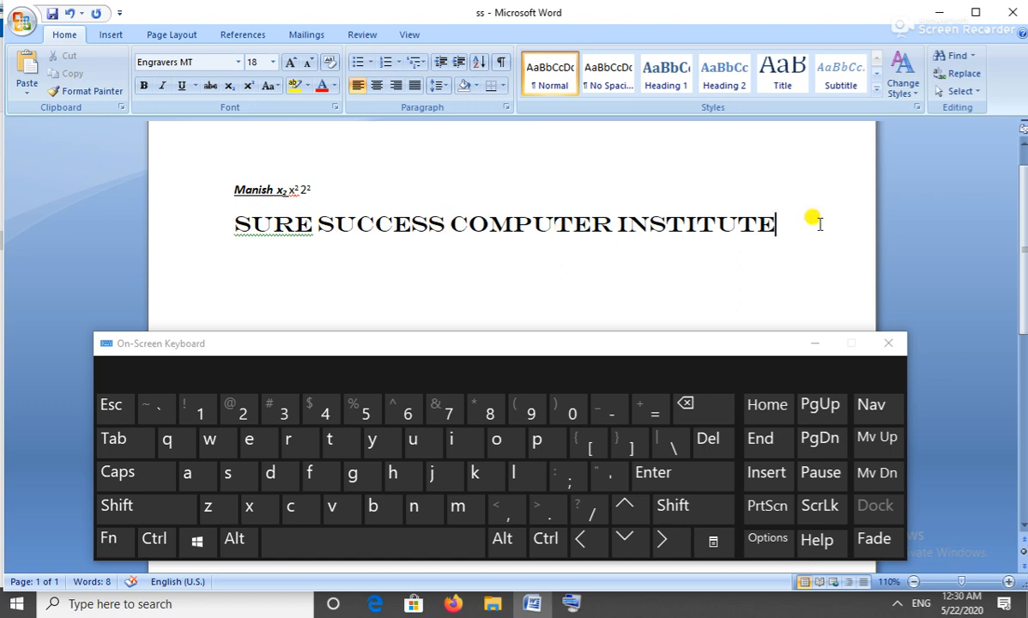
{"action": "key", "text": "shift"}
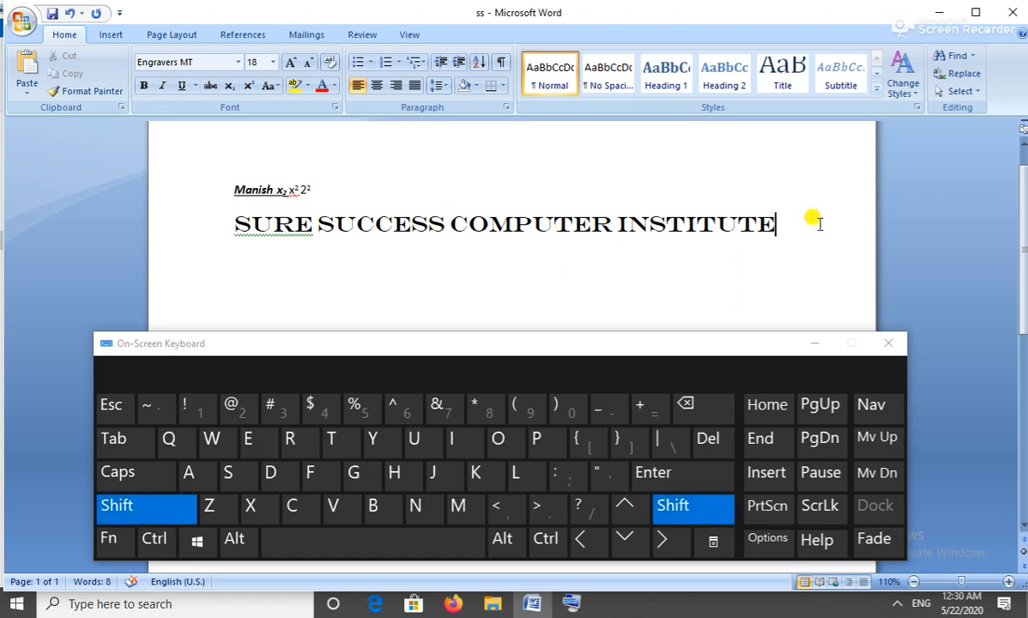
{"action": "key", "text": "shift+Home"}
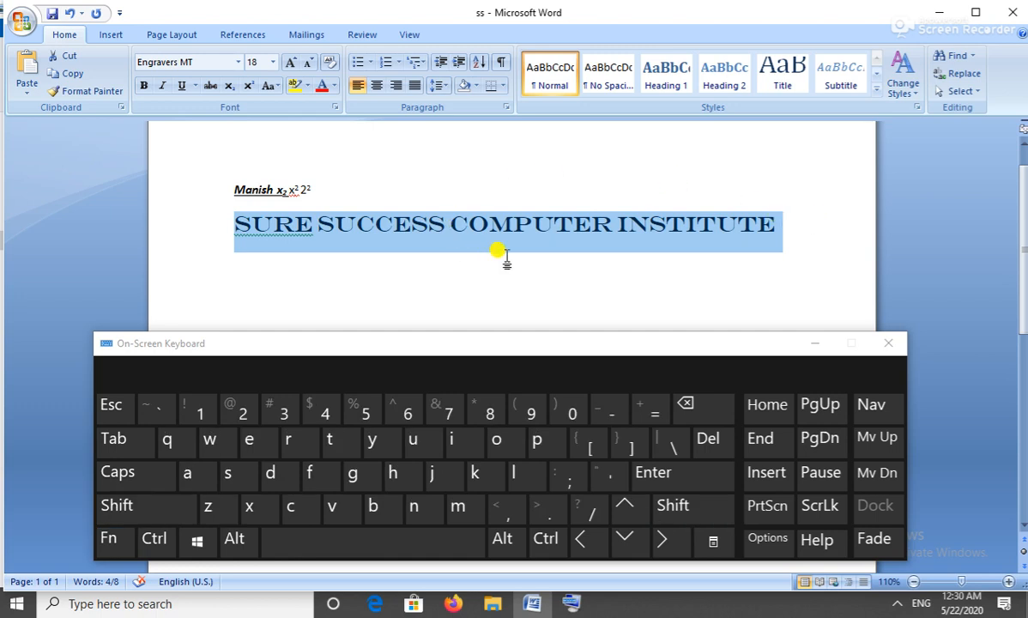
{"action": "key", "text": "ctrl+shift"}
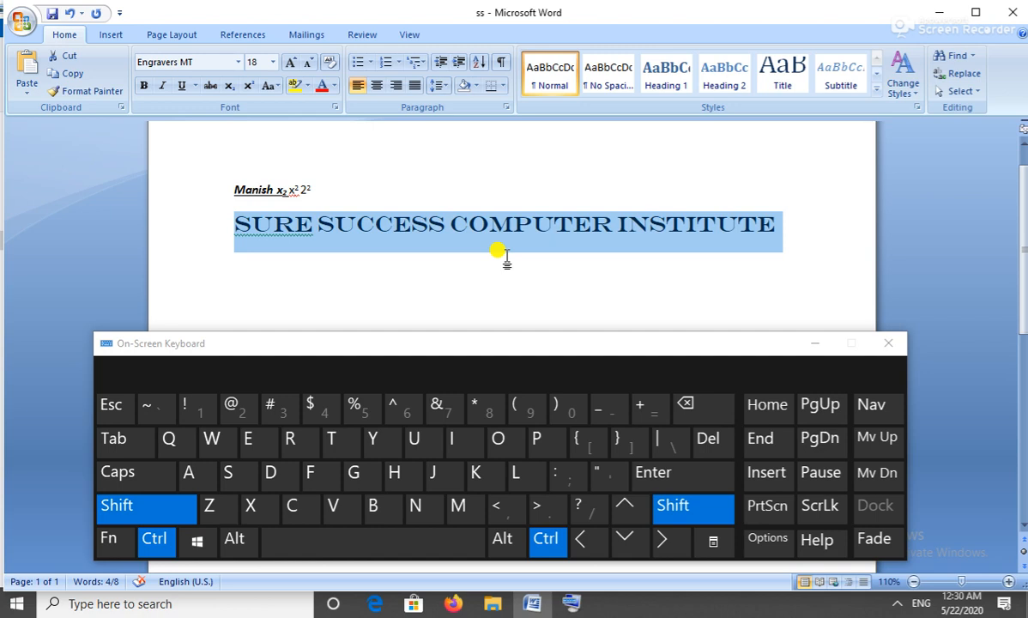
{"action": "left_click", "coordinate": [501, 504], "text": "ctrl+shift"}
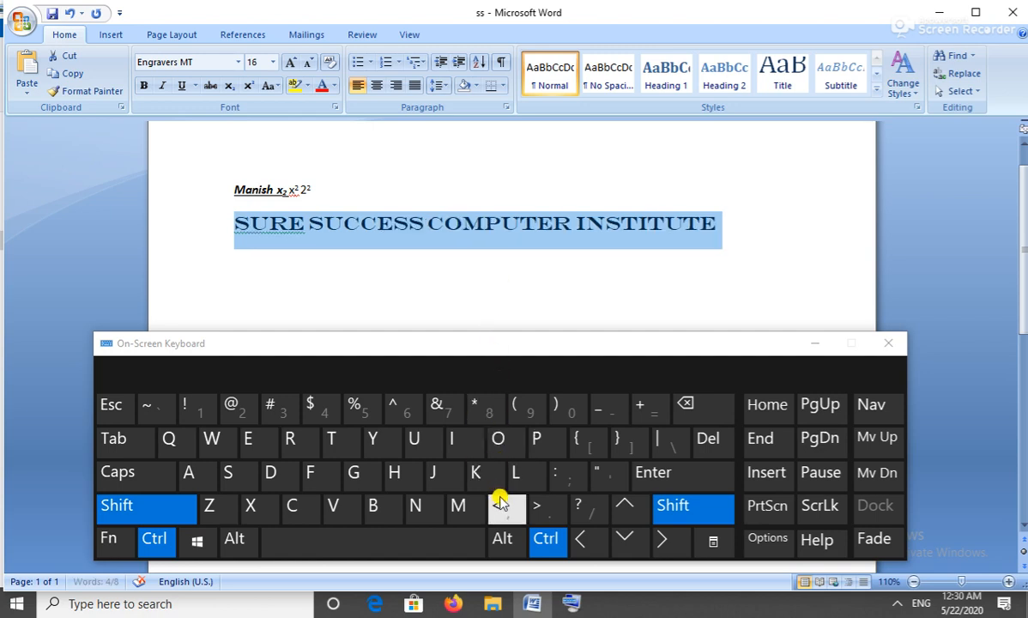
{"action": "left_click", "coordinate": [501, 504], "text": "ctrl+shift"}
{"action": "left_click", "coordinate": [500, 505], "text": "ctrl+shift"}
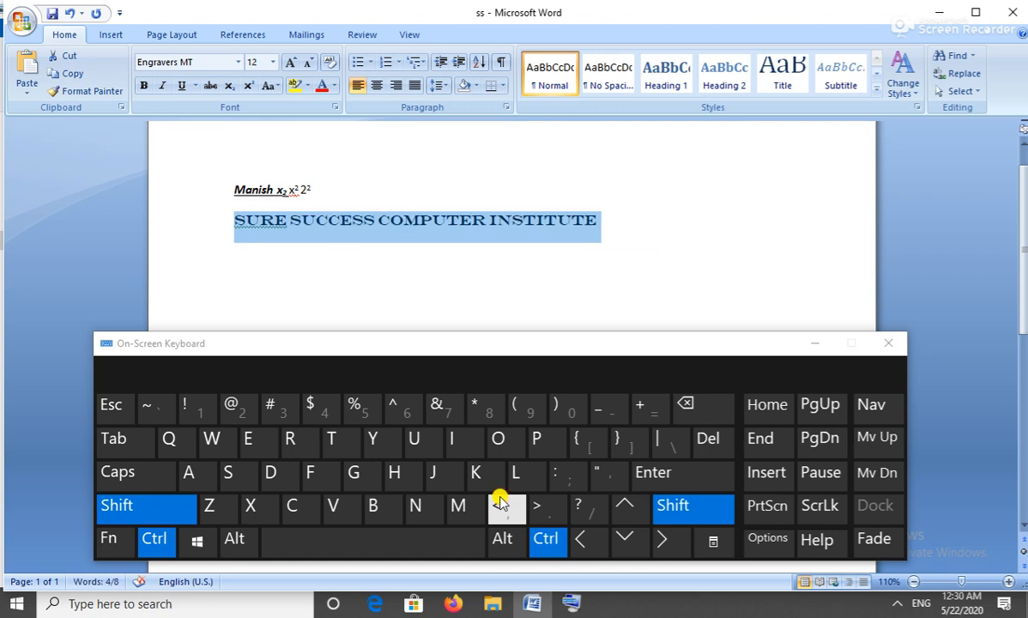
{"action": "left_click", "coordinate": [533, 505], "text": "ctrl+shift"}
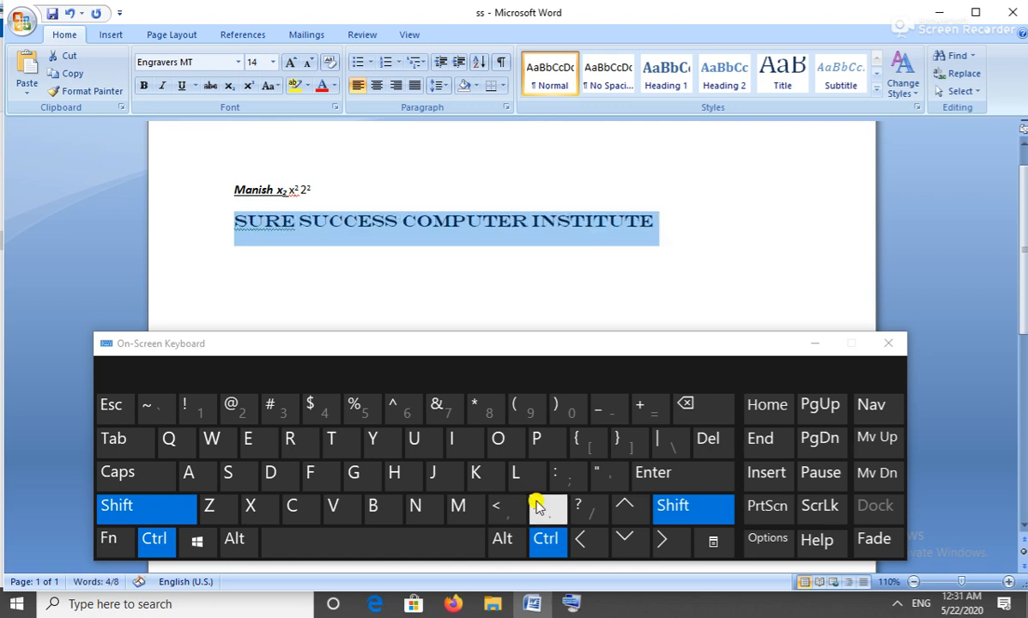
{"action": "left_click", "coordinate": [533, 504], "text": "ctrl+shift"}
{"action": "left_click", "coordinate": [533, 504], "text": "ctrl+shift"}
{"action": "left_click", "coordinate": [535, 505], "text": "ctrl+shift"}
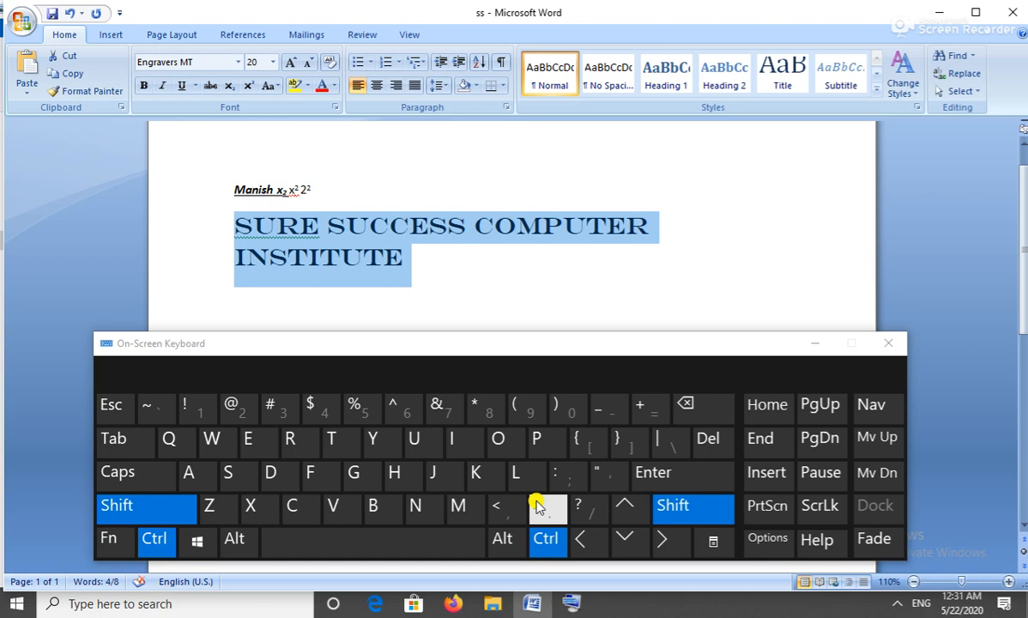
{"action": "left_click", "coordinate": [505, 507], "text": "ctrl+shift"}
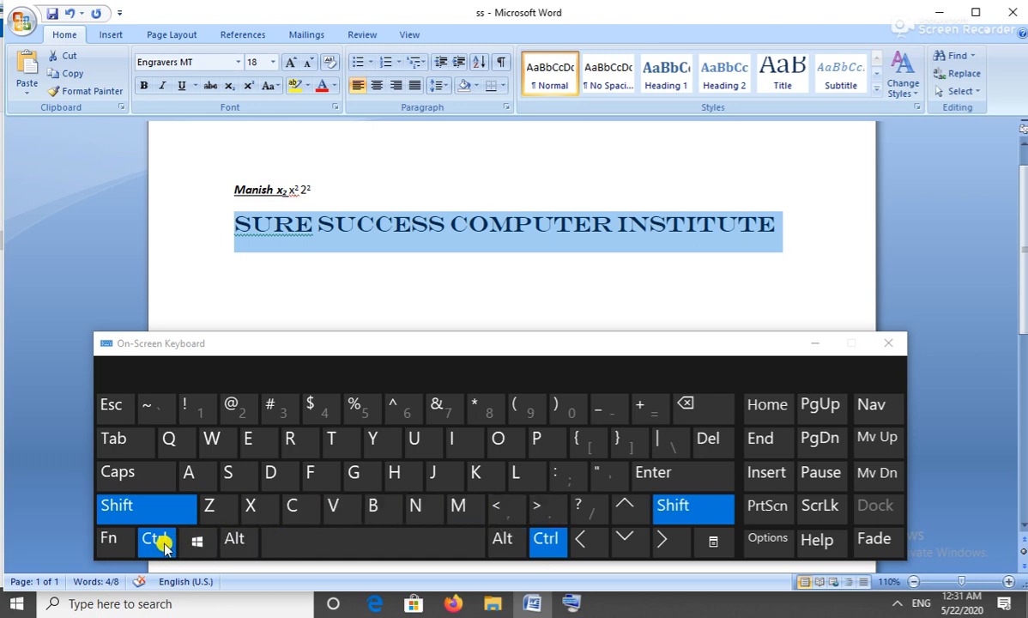
{"action": "left_click", "coordinate": [520, 516]}
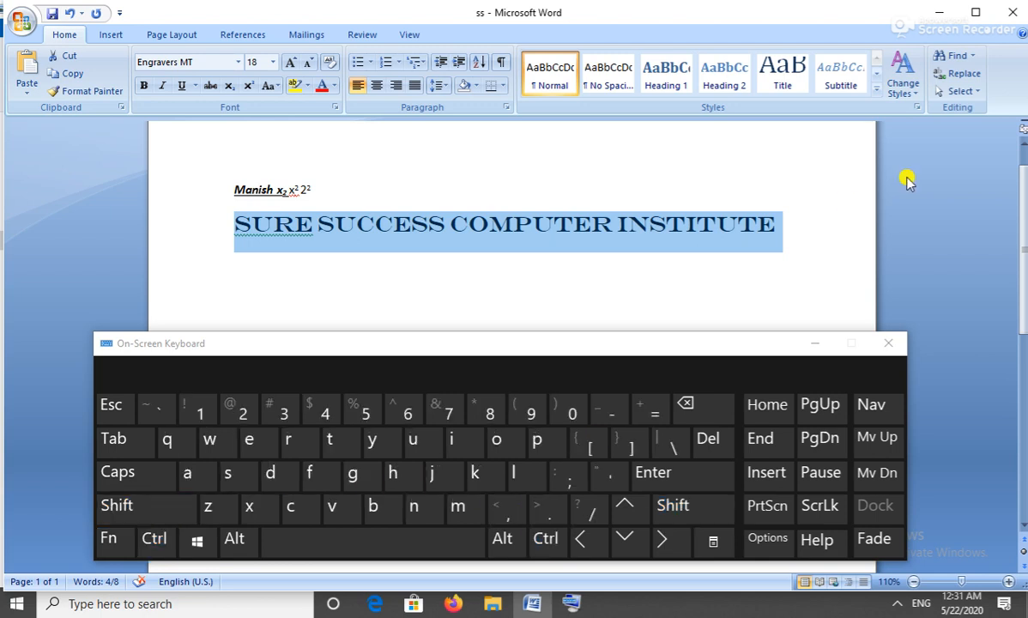
{"action": "key", "text": "ctrl"}
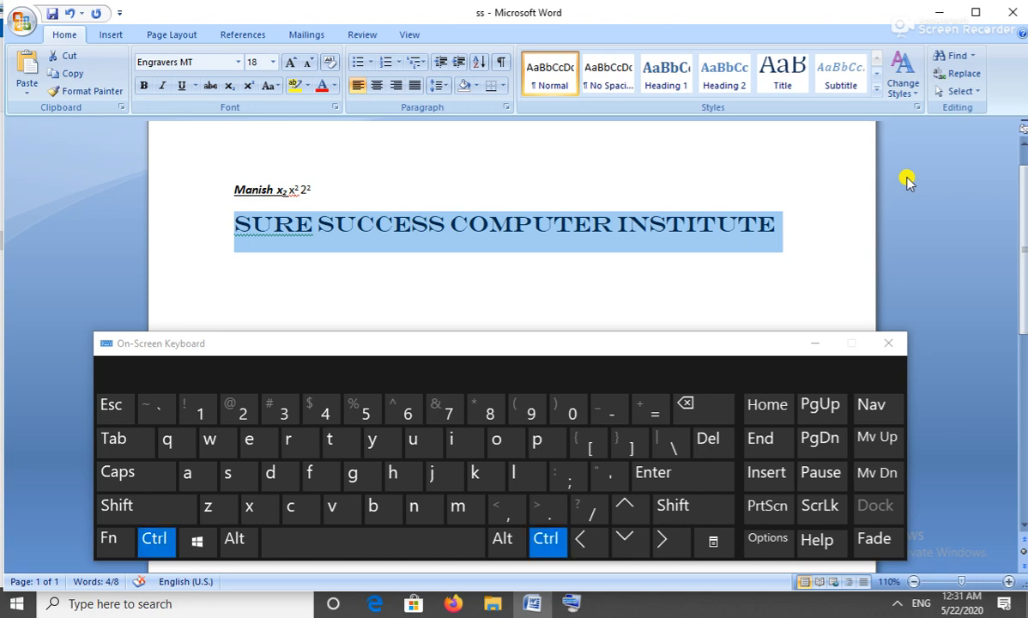
{"action": "key", "text": "shift"}
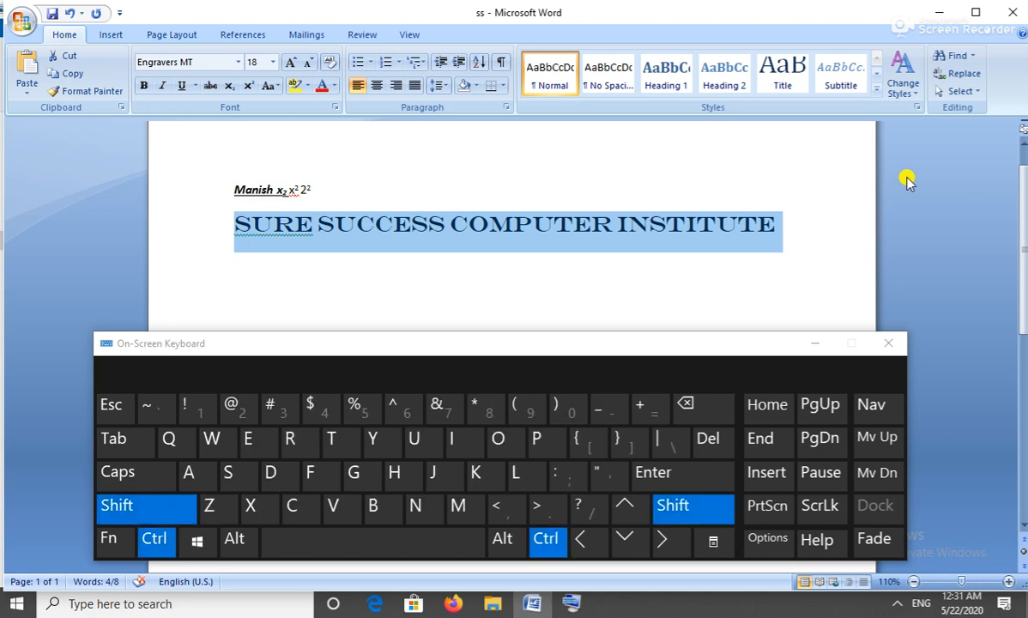
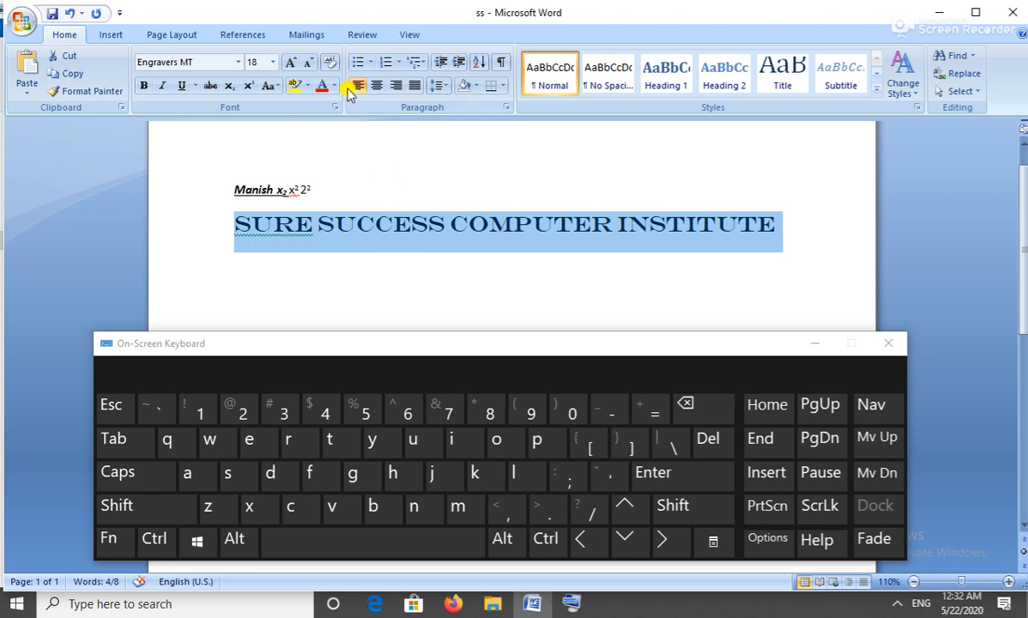
Color the SURE SUCCESS COMPUTER INSTITUTE heading red and start an empty line below it.
{"action": "left_click", "coordinate": [320, 89]}
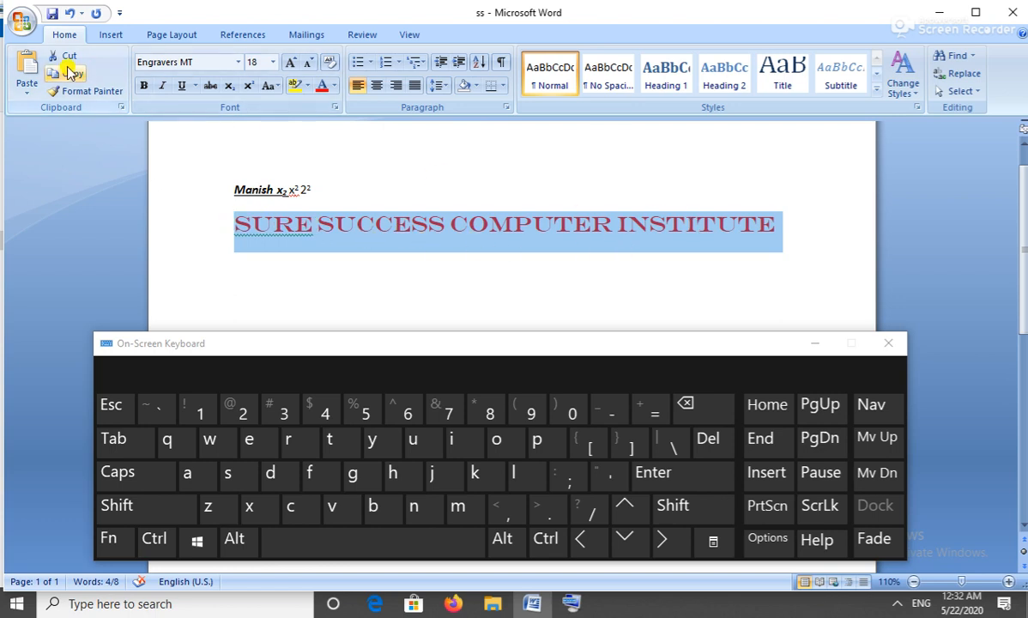
{"action": "left_click", "coordinate": [790, 226]}
{"action": "key", "text": "Return"}
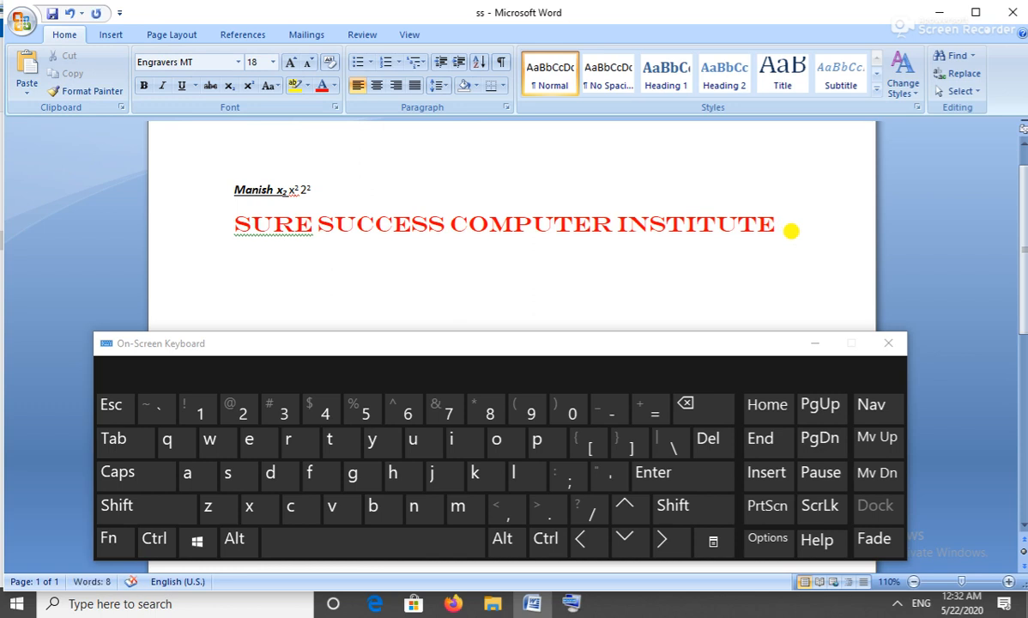
Paste a second copy of the red heading on the new line and select it.
{"action": "key", "text": "ctrl"}
{"action": "type", "text": "SURE SUCCESS COMPUTER INSTITUTE"}
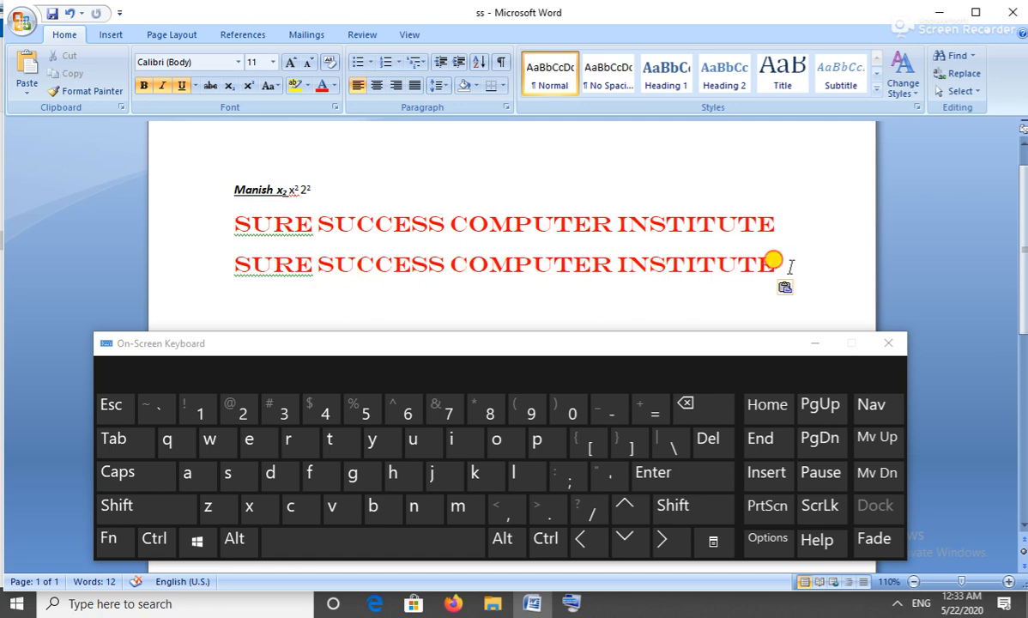
{"action": "left_click_drag", "start_coordinate": [775, 266], "coordinate": [266, 273]}
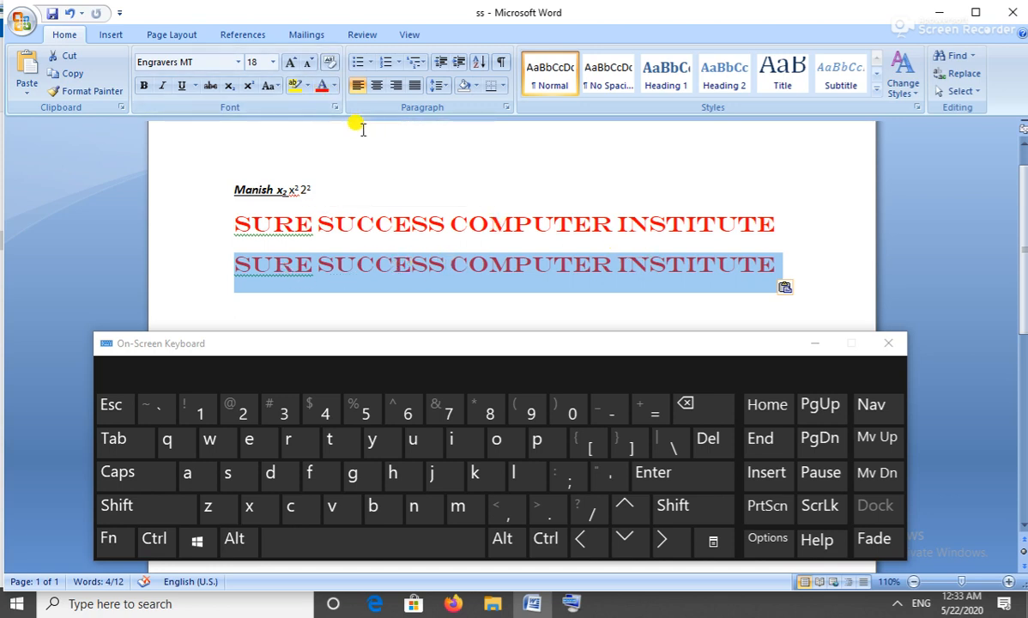
Clear all formatting from the pasted line, leaving plain Calibri 11 pt text.
{"action": "left_click", "coordinate": [330, 65]}
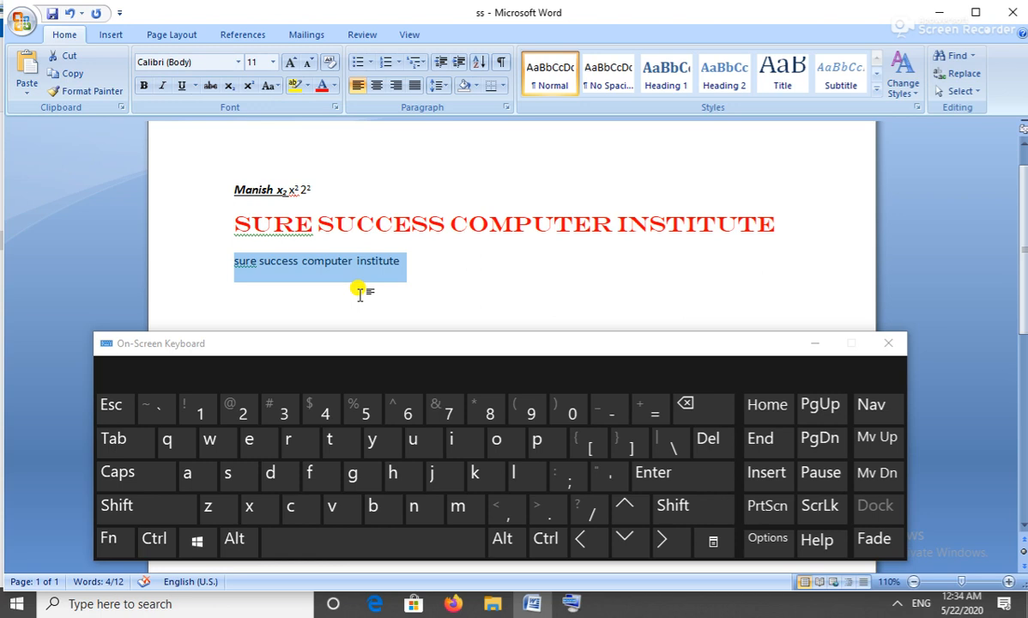
{"action": "left_click", "coordinate": [425, 269]}
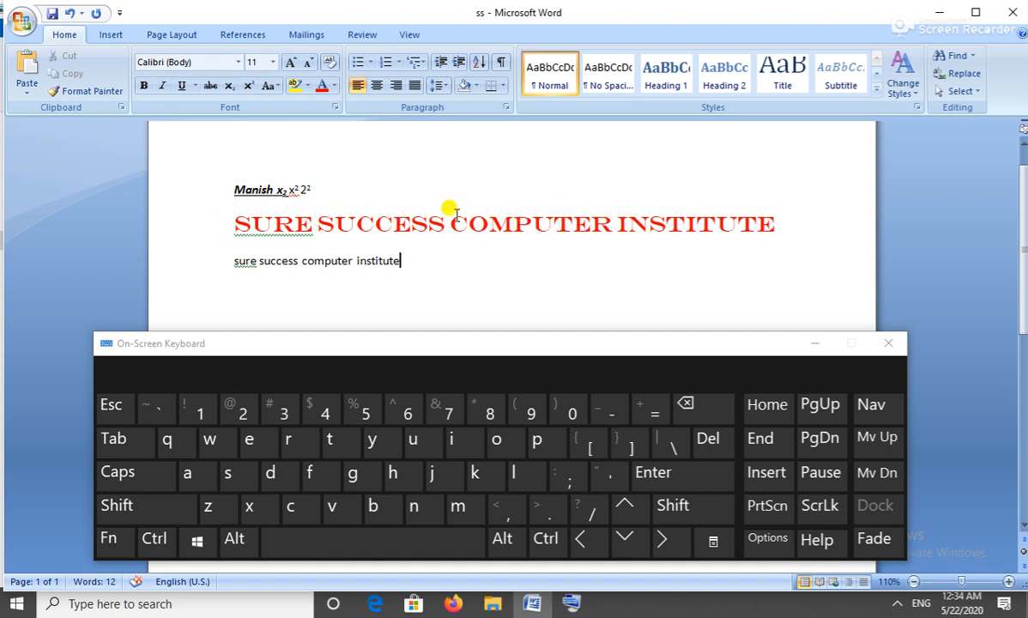
Format Painter the heading's red Engravers MT style onto the second line, then add an empty line below.
{"action": "left_click", "coordinate": [512, 224]}
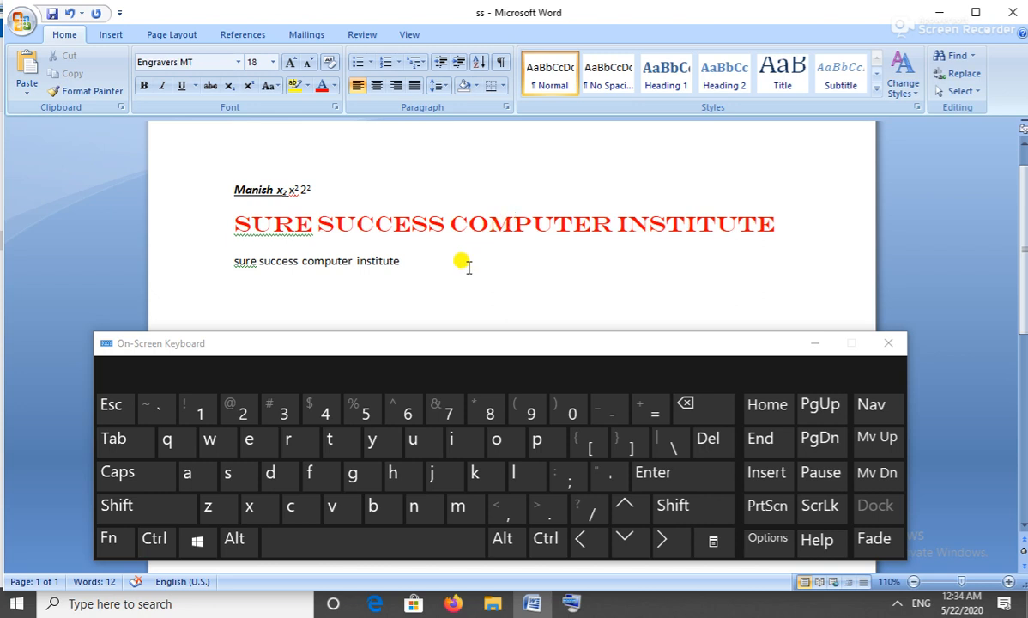
{"action": "left_click", "coordinate": [85, 92]}
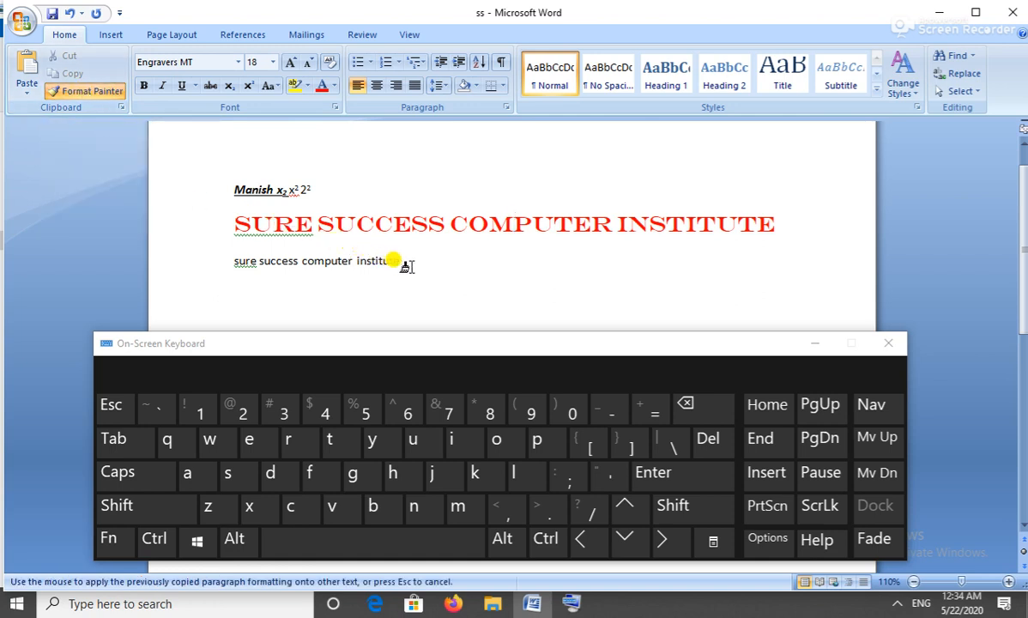
{"action": "left_click_drag", "start_coordinate": [400, 259], "coordinate": [221, 259]}
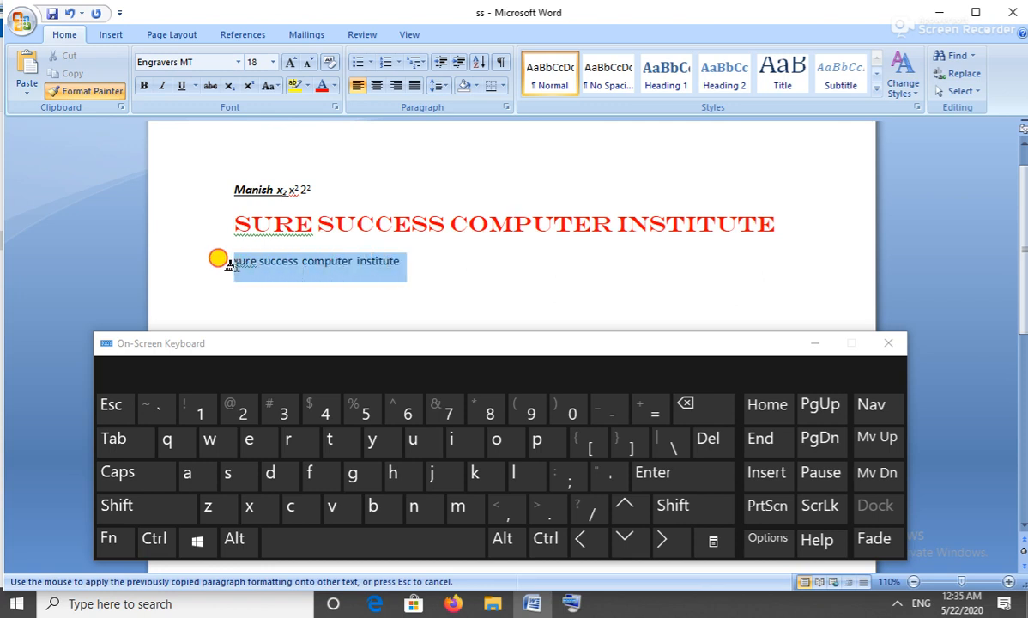
{"action": "left_click_drag", "start_coordinate": [229, 263], "coordinate": [235, 265]}
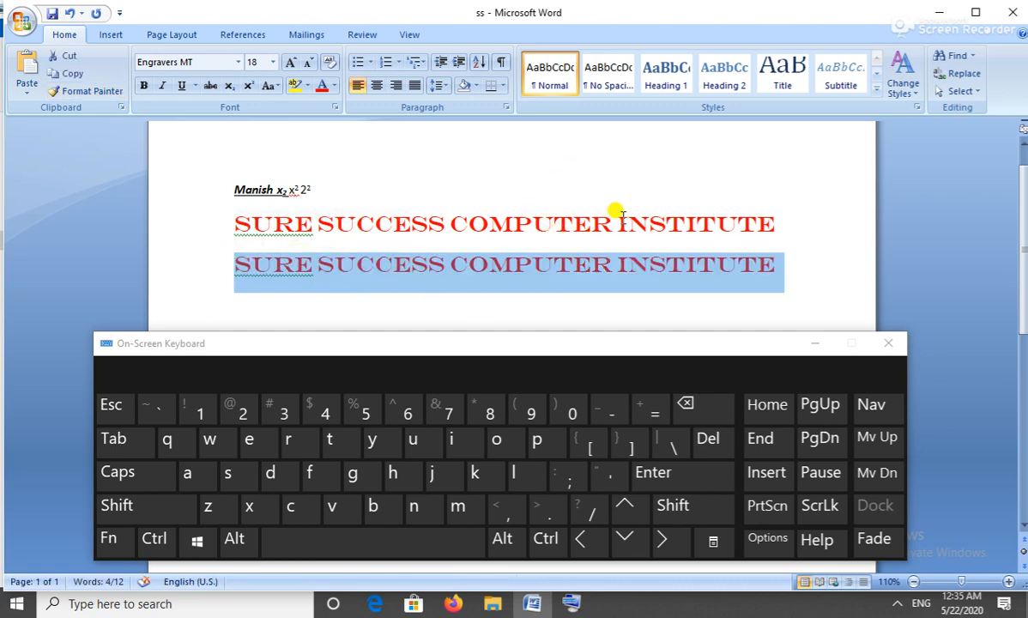
{"action": "left_click", "coordinate": [526, 290]}
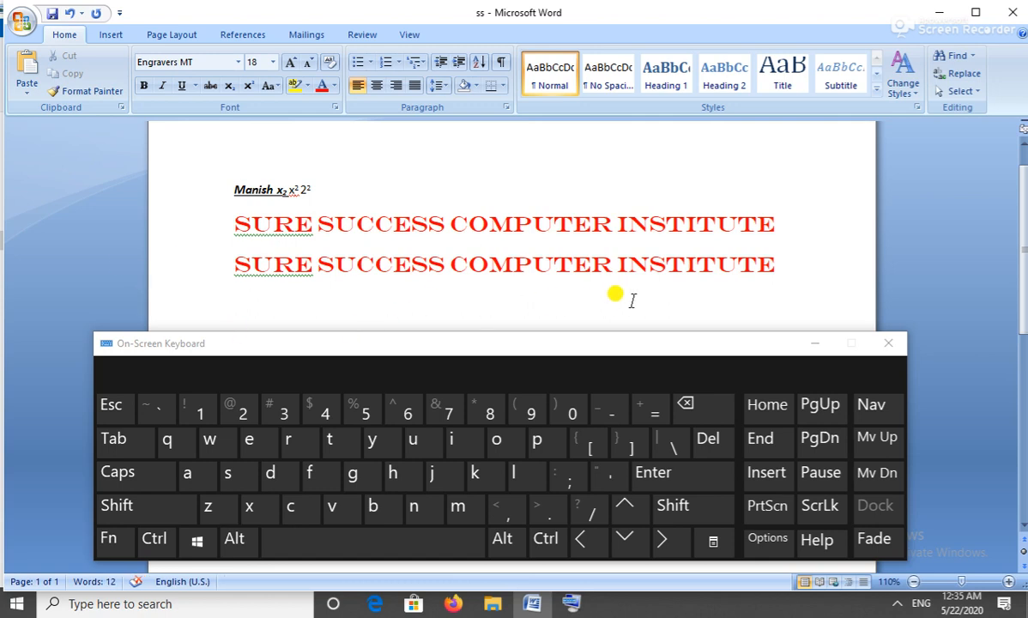
{"action": "left_click", "coordinate": [771, 269]}
{"action": "key", "text": "Return"}
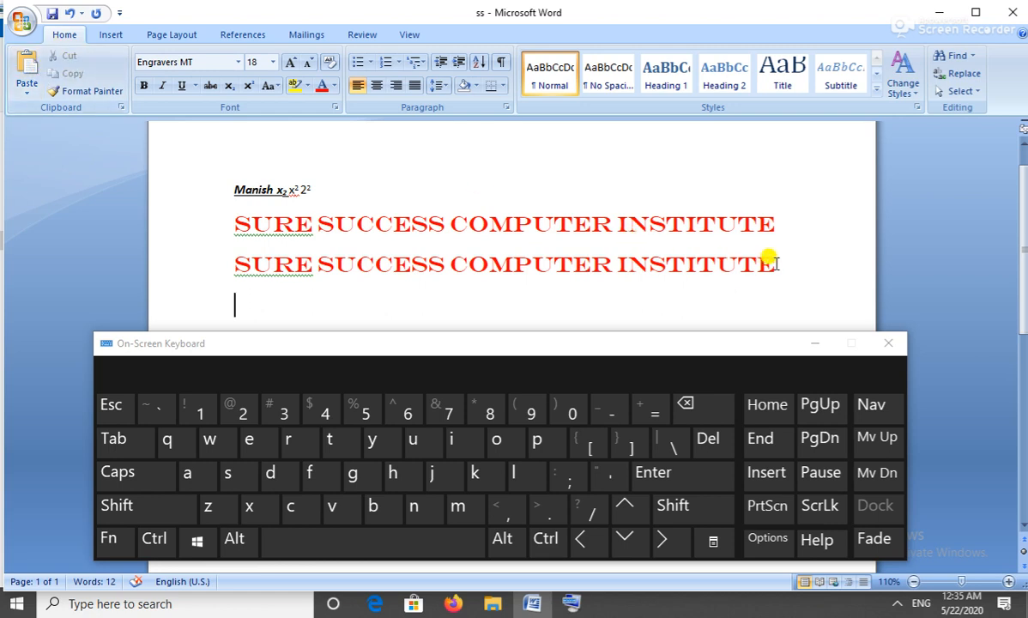
Cut the duplicate SURE SUCCESS COMPUTER INSTITUTE line out of page 1.
{"action": "left_click_drag", "start_coordinate": [777, 262], "coordinate": [282, 271]}
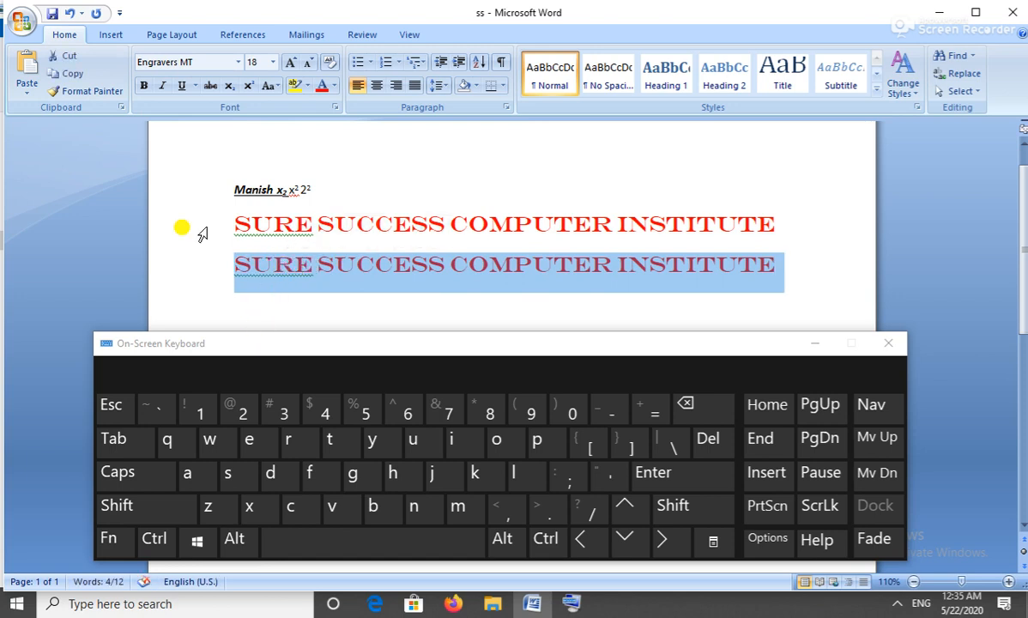
{"action": "left_click", "coordinate": [68, 63]}
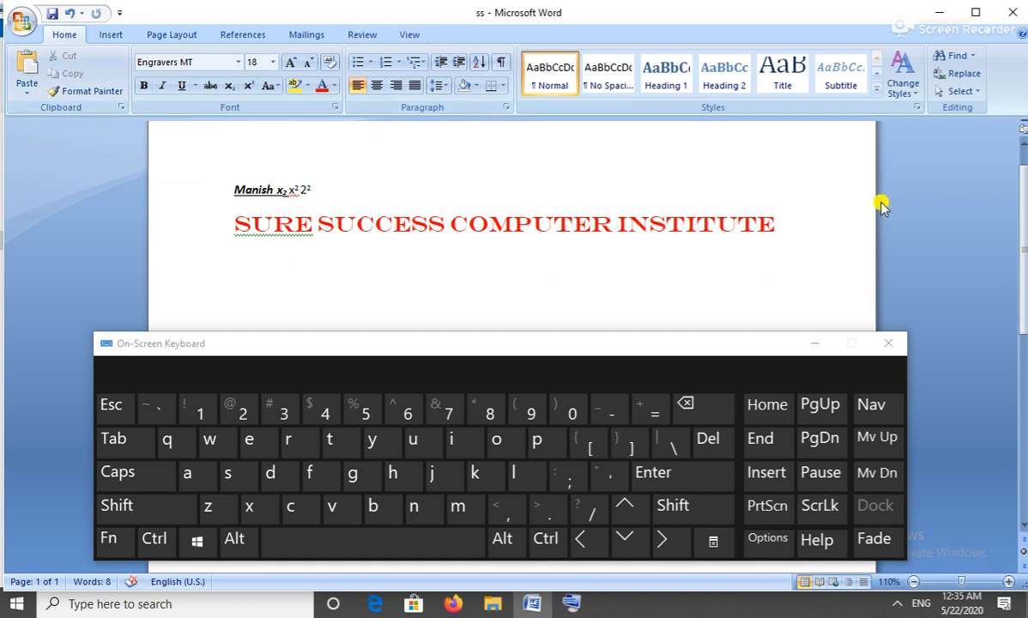
{"action": "scroll", "coordinate": [1022, 238], "scroll_direction": "down", "scroll_amount": 5}
{"action": "scroll", "coordinate": [1023, 238], "scroll_direction": "up", "scroll_amount": 4}
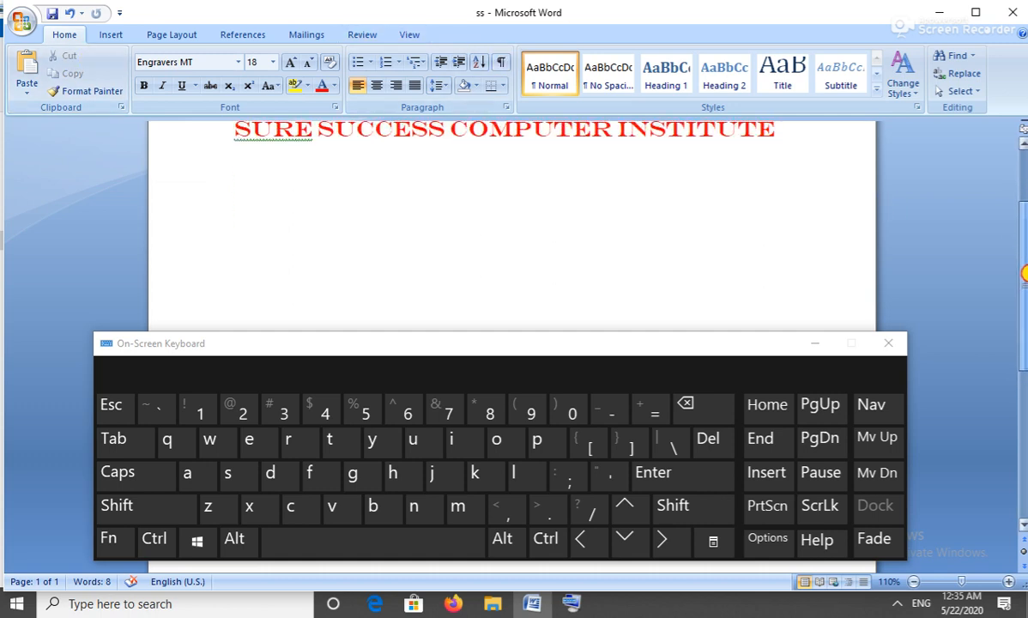
Insert a page break under the heading and paste the cut red heading atop page 2.
{"action": "left_click", "coordinate": [781, 250]}
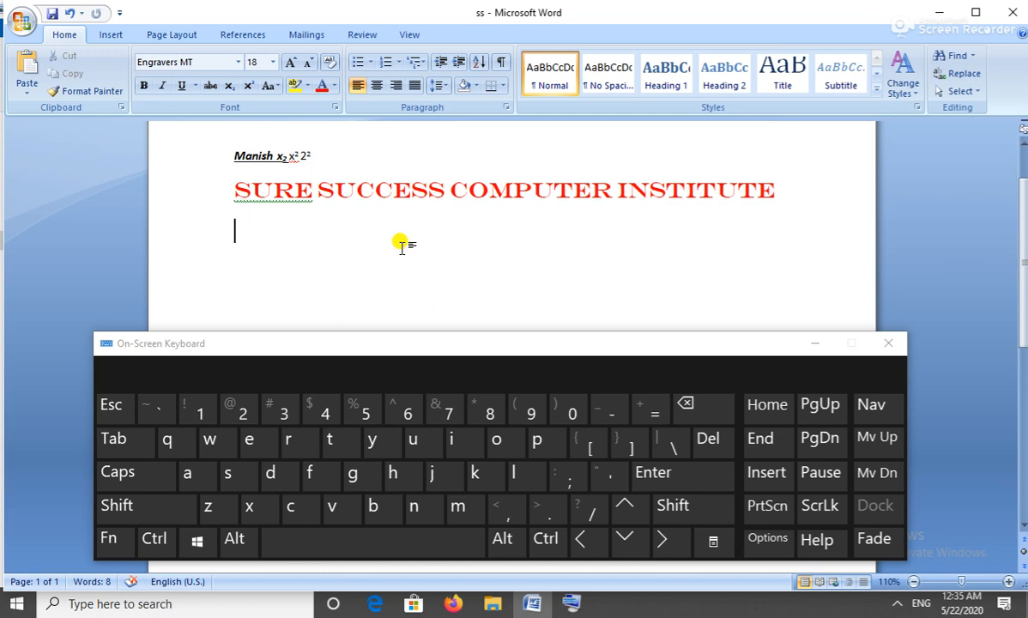
{"action": "key", "text": "ctrl"}
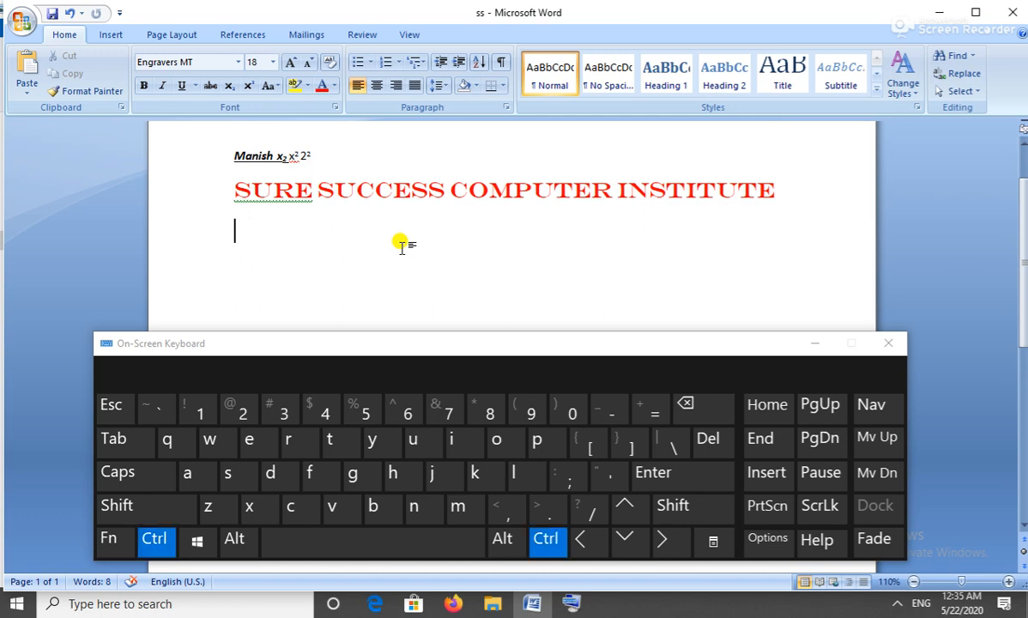
{"action": "key", "text": "ctrl+Return"}
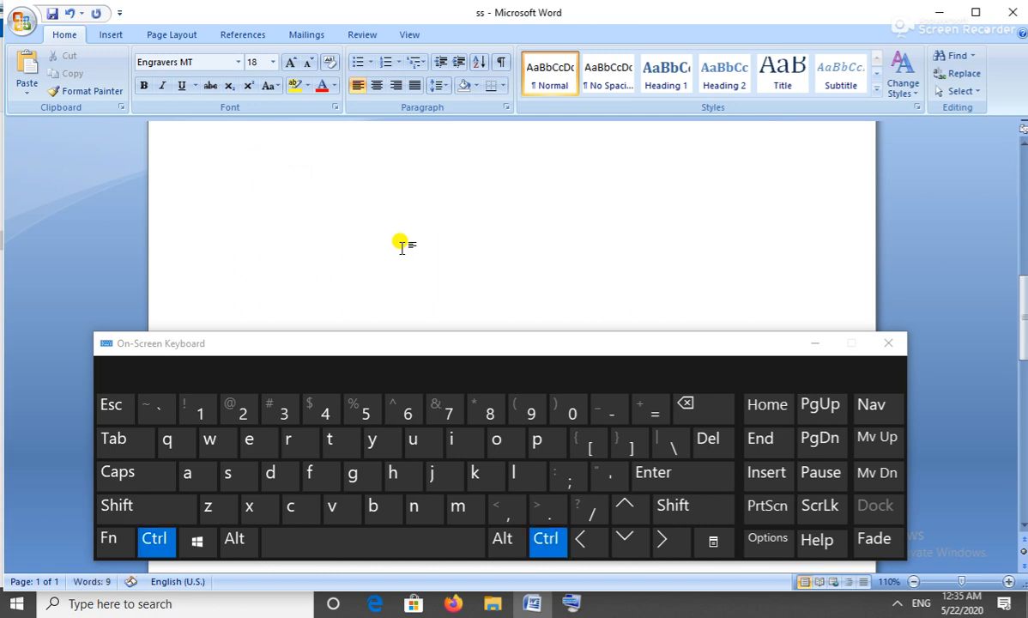
{"action": "key", "text": "BackSpace"}
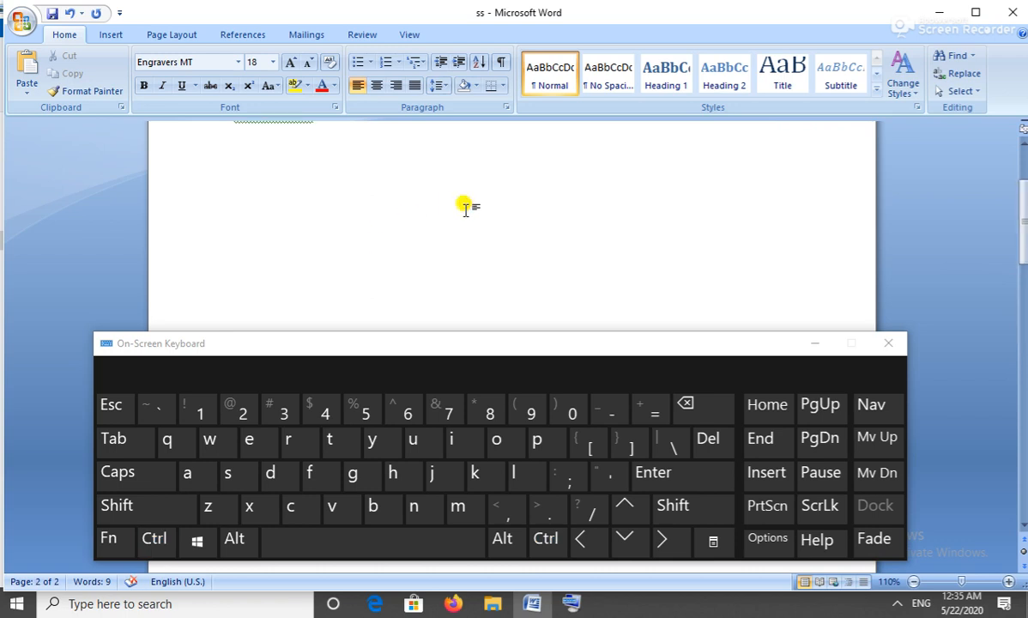
{"action": "left_click_drag", "start_coordinate": [1021, 243], "coordinate": [1023, 407]}
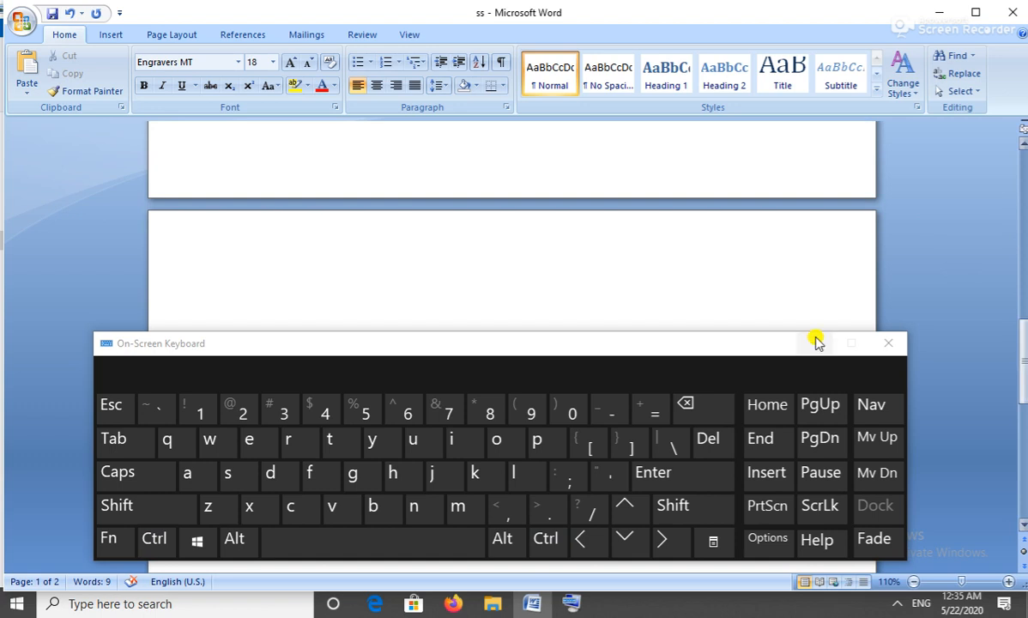
{"action": "left_click", "coordinate": [377, 264]}
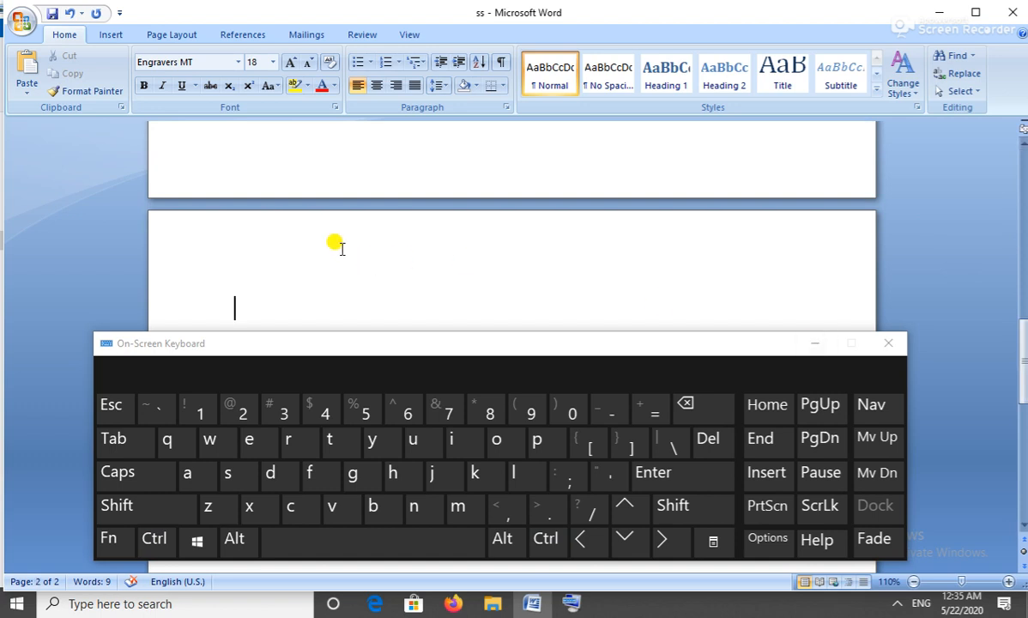
{"action": "left_click", "coordinate": [29, 61]}
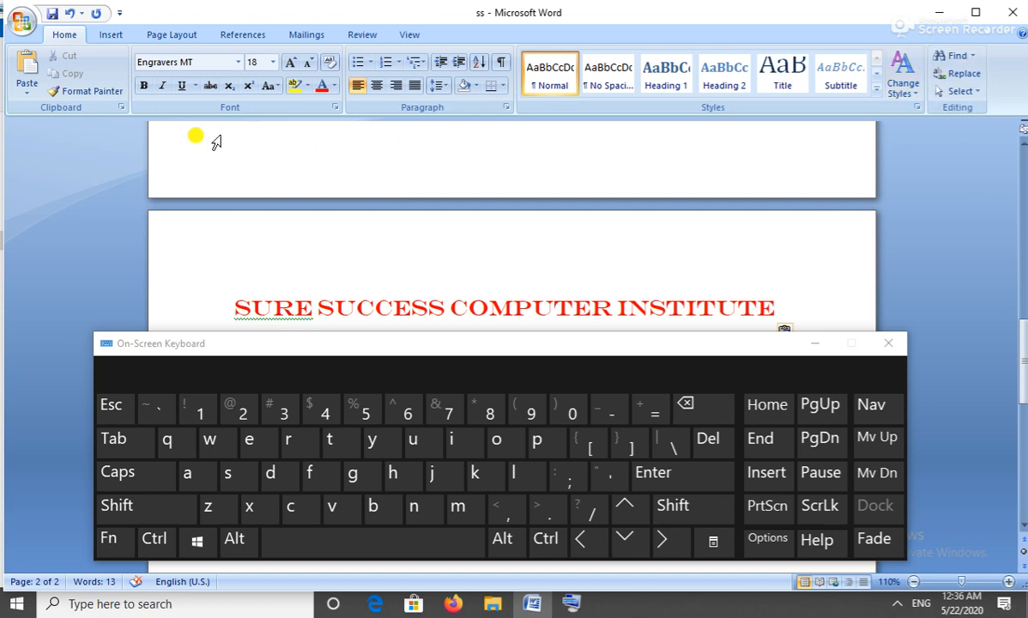
{"action": "left_click", "coordinate": [23, 24]}
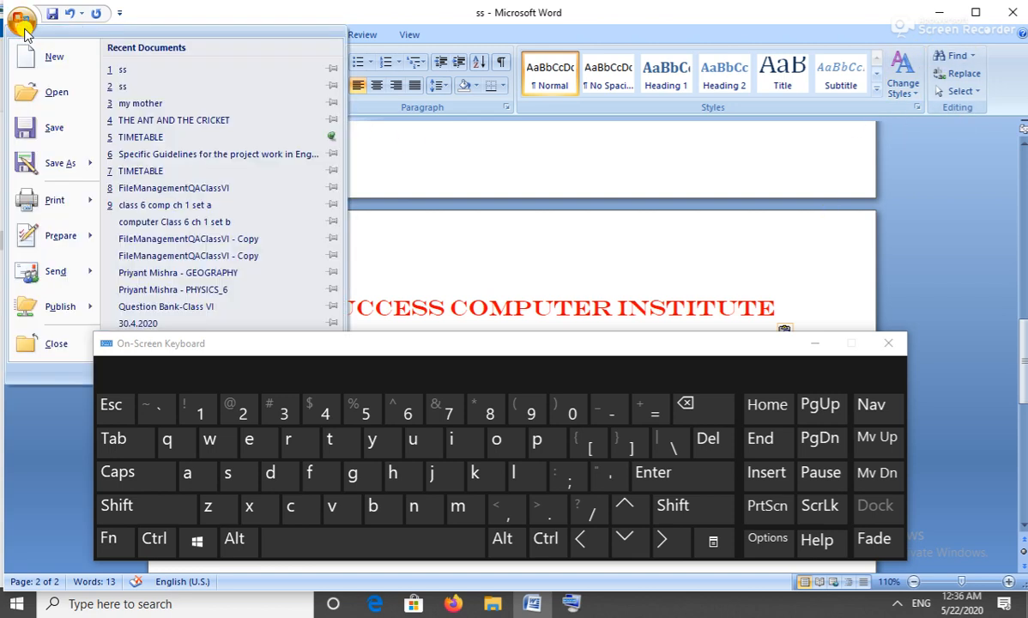
{"action": "left_click", "coordinate": [24, 31]}
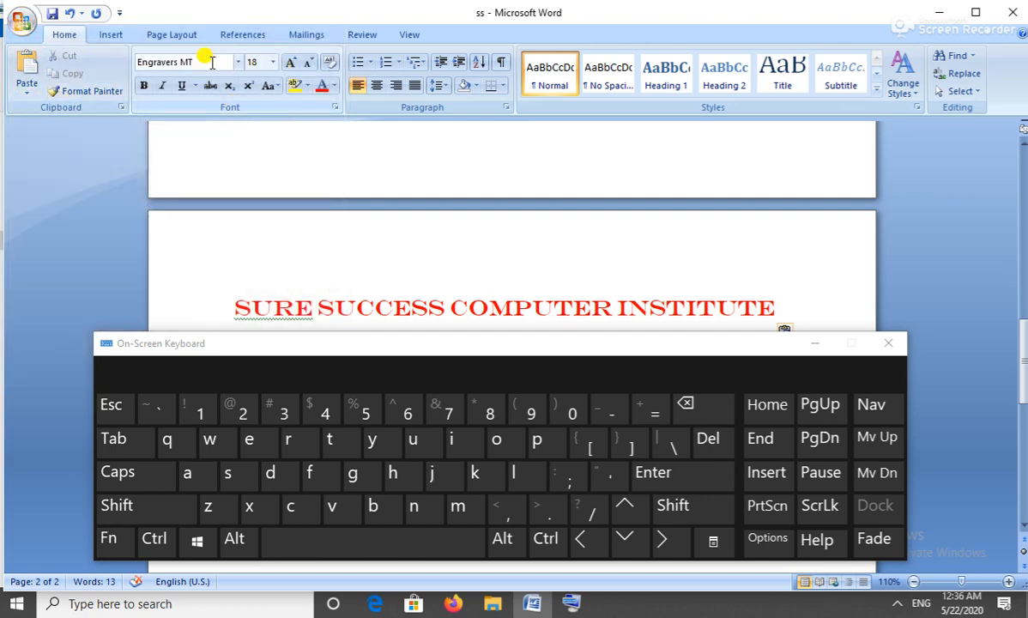
{"action": "mouse_move", "coordinate": [186, 122]}
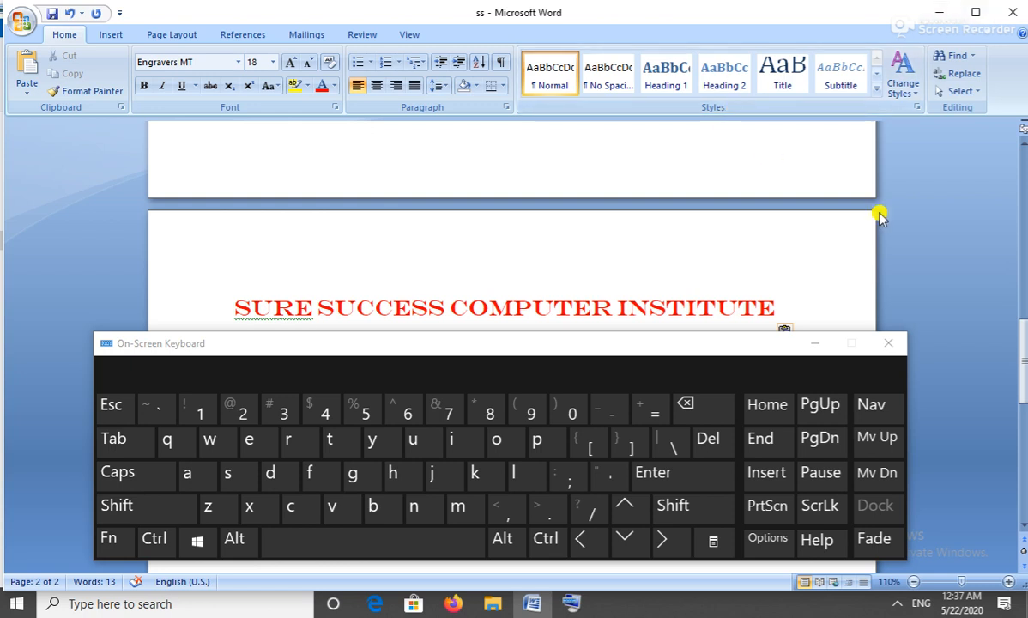
Minimize Word and the Pictures folder, and move the On-Screen Keyboard to the screen's top.
{"action": "left_click", "coordinate": [939, 12]}
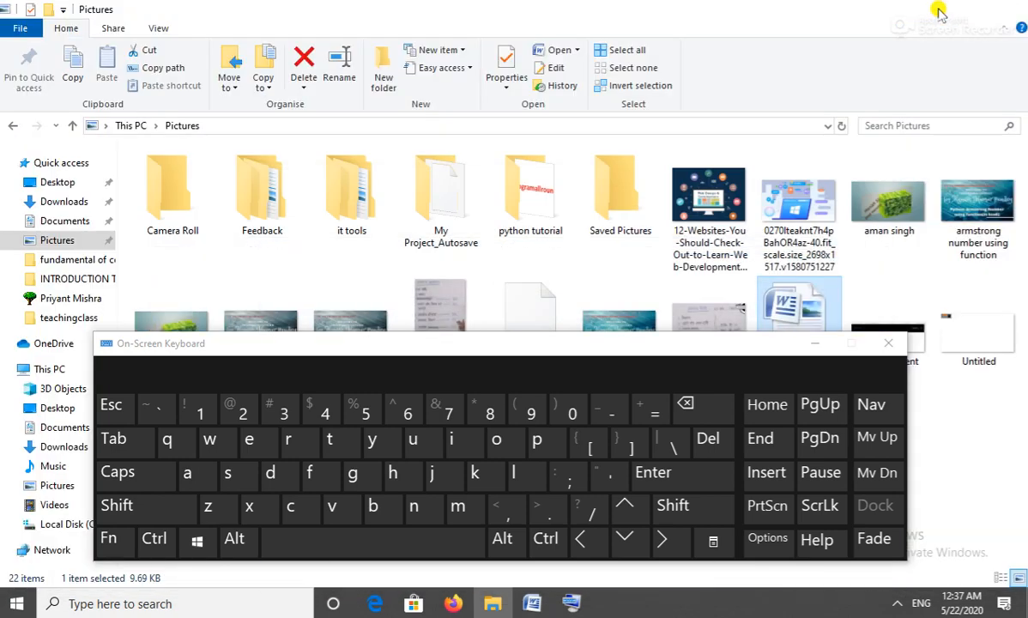
{"action": "left_click", "coordinate": [938, 11]}
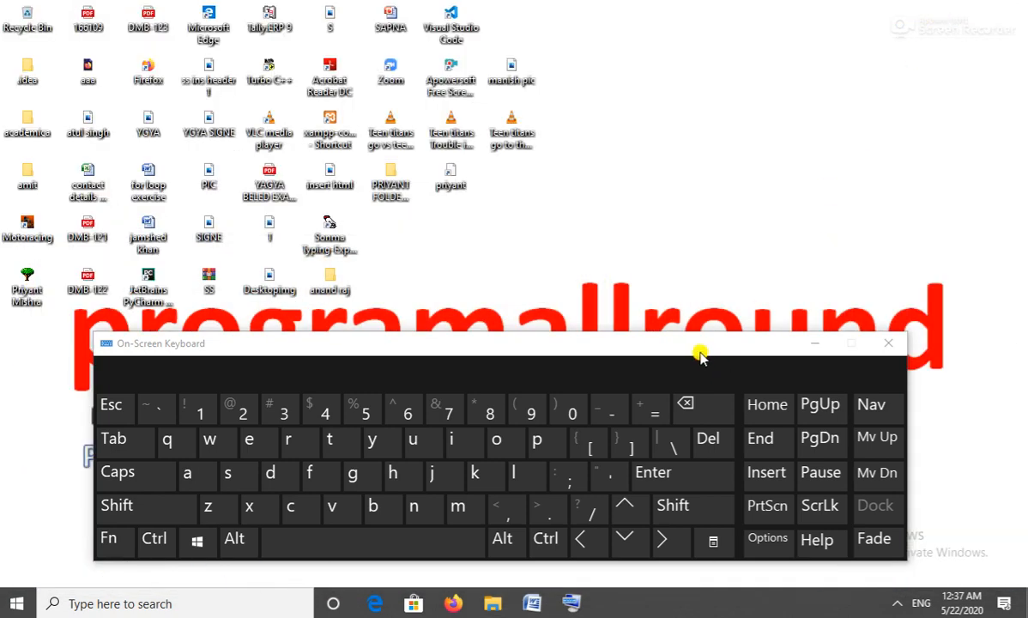
{"action": "left_click_drag", "start_coordinate": [696, 350], "coordinate": [721, 67]}
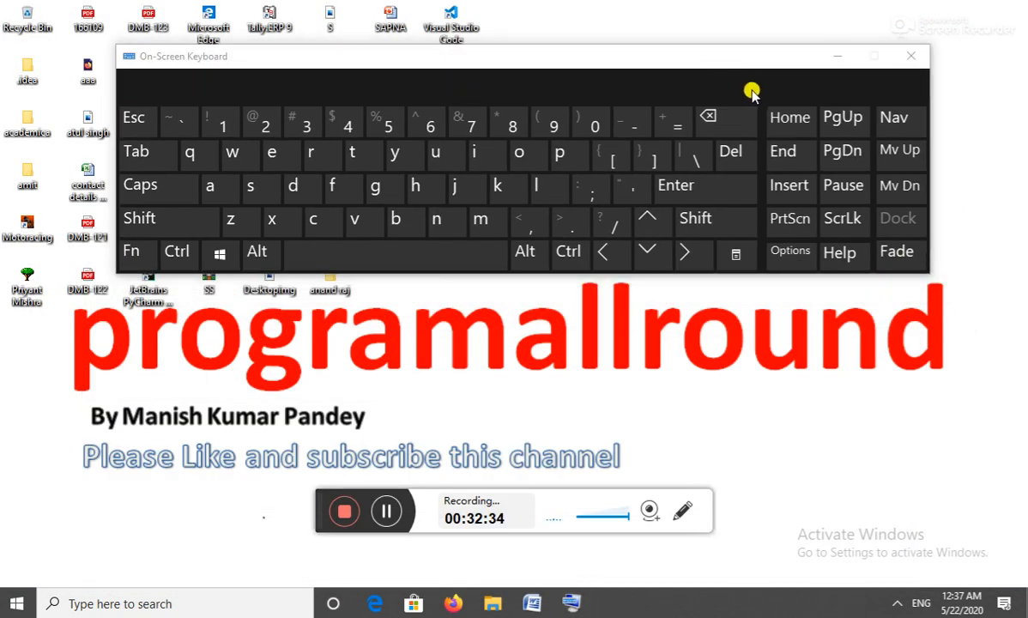